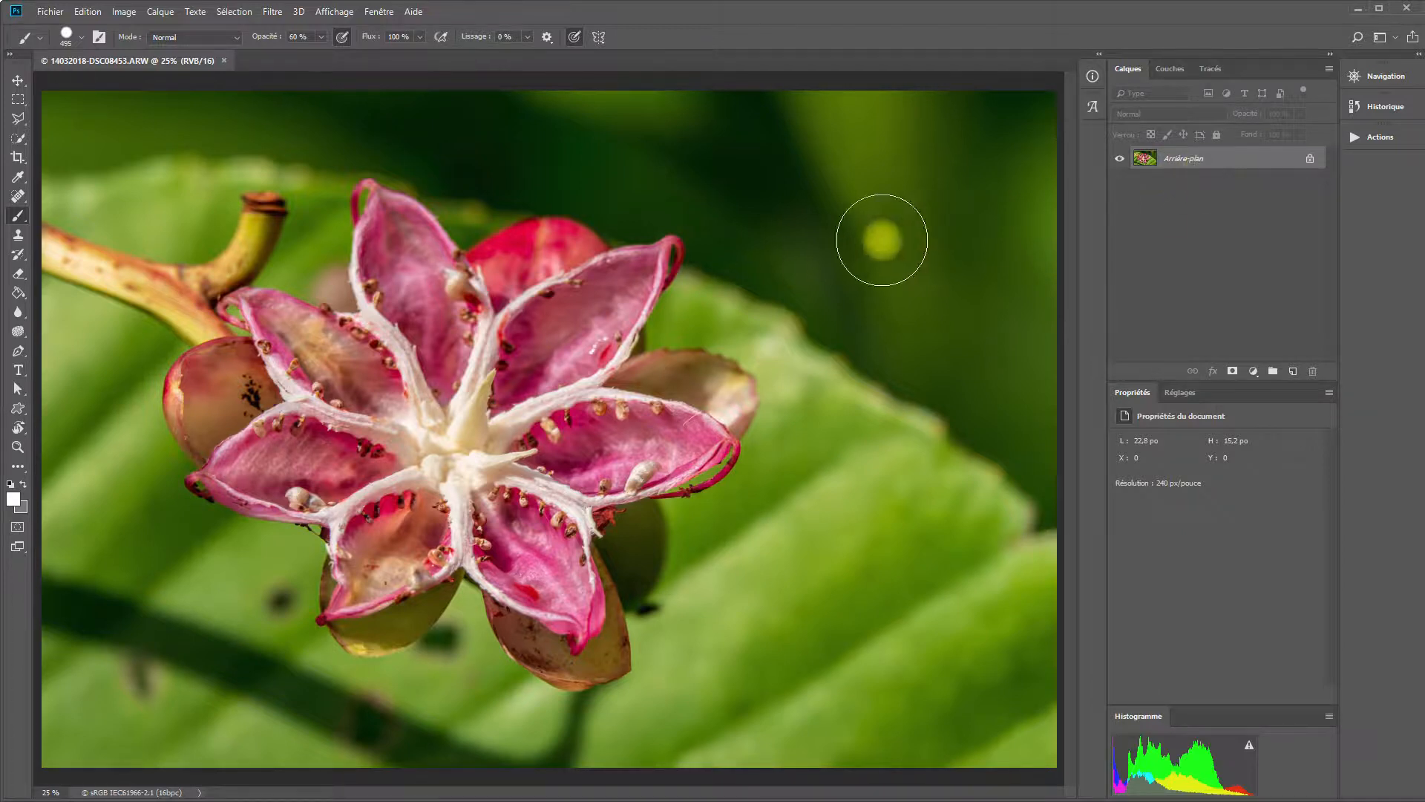
Duplicate the background layer and desaturate the copy
drag(1246, 165, 1296, 374)
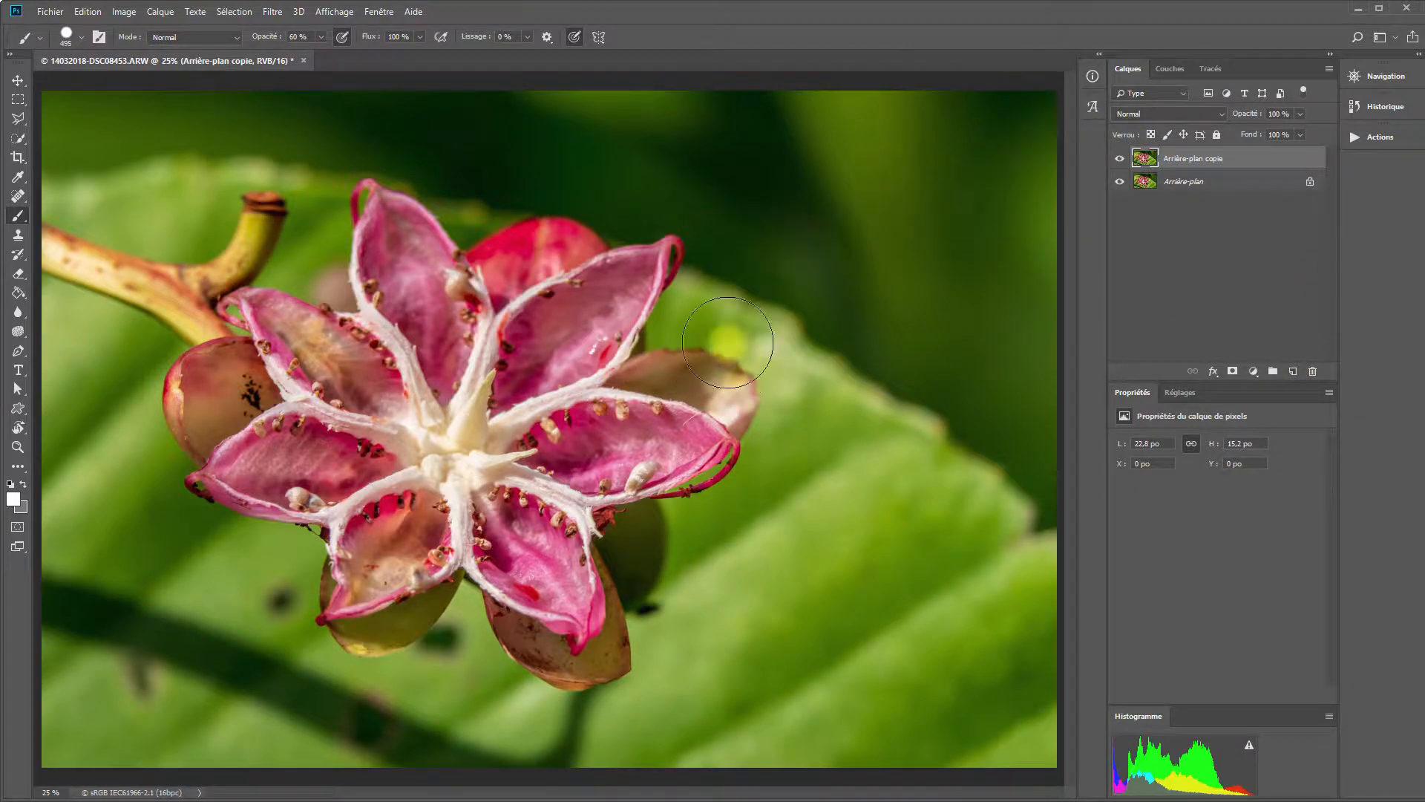
click(124, 12)
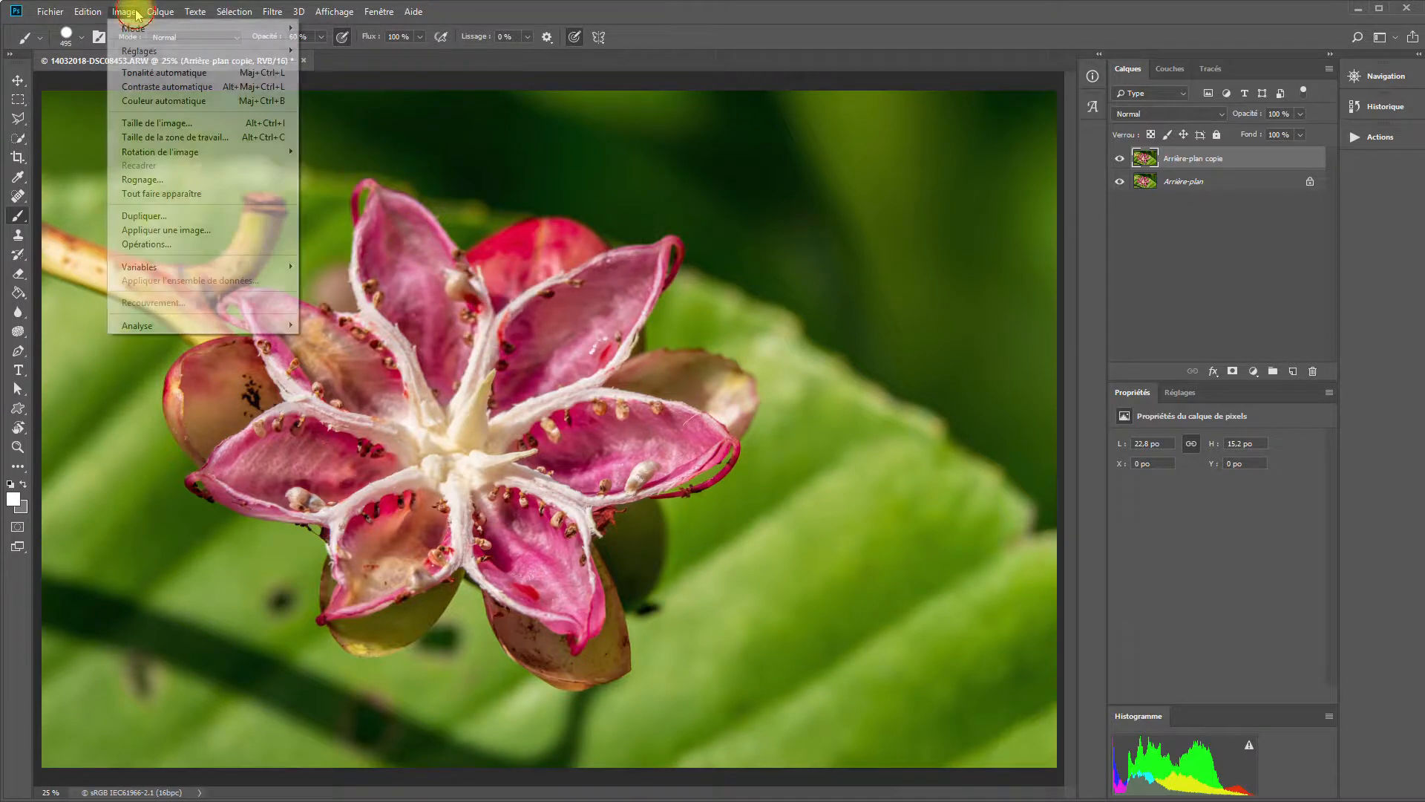
mouse_move(148, 50)
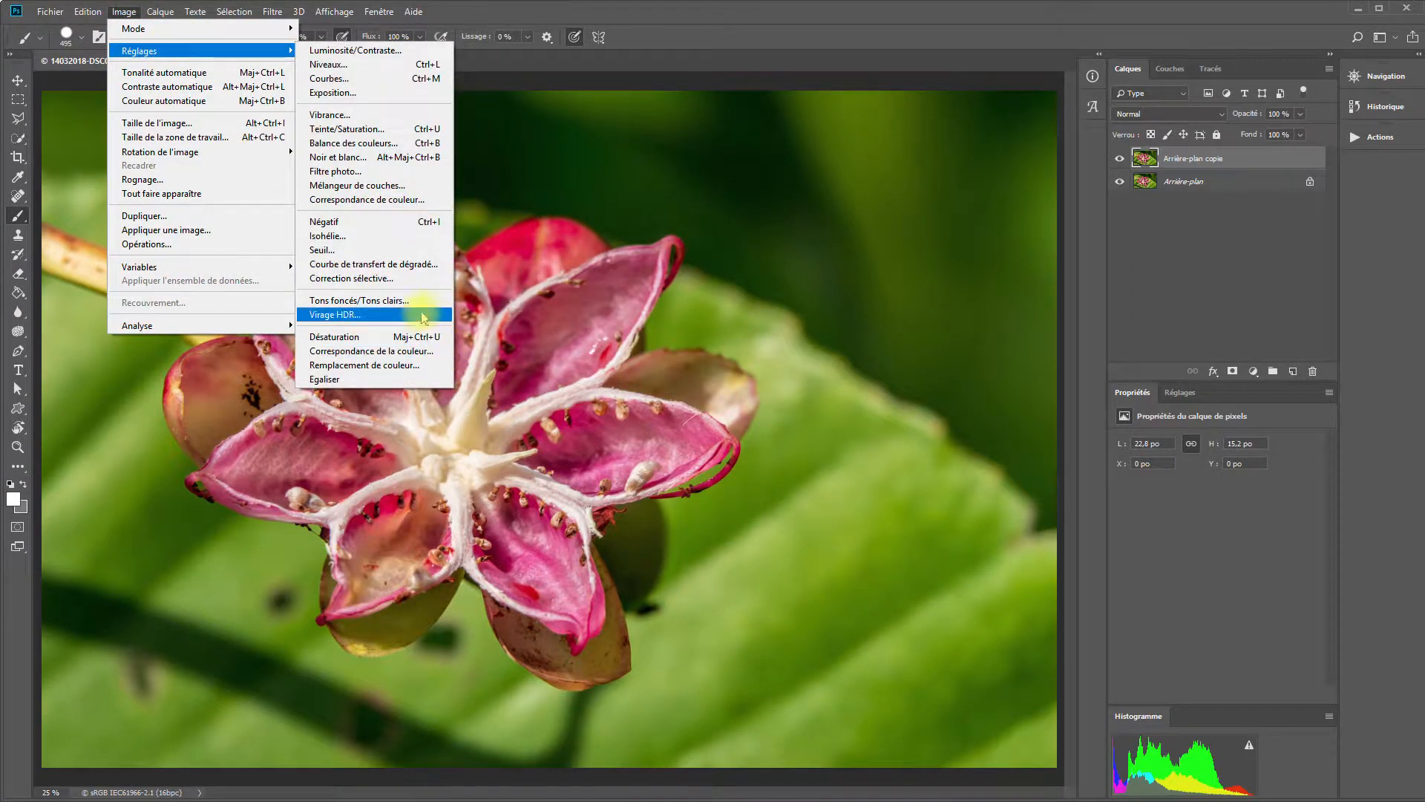
click(410, 342)
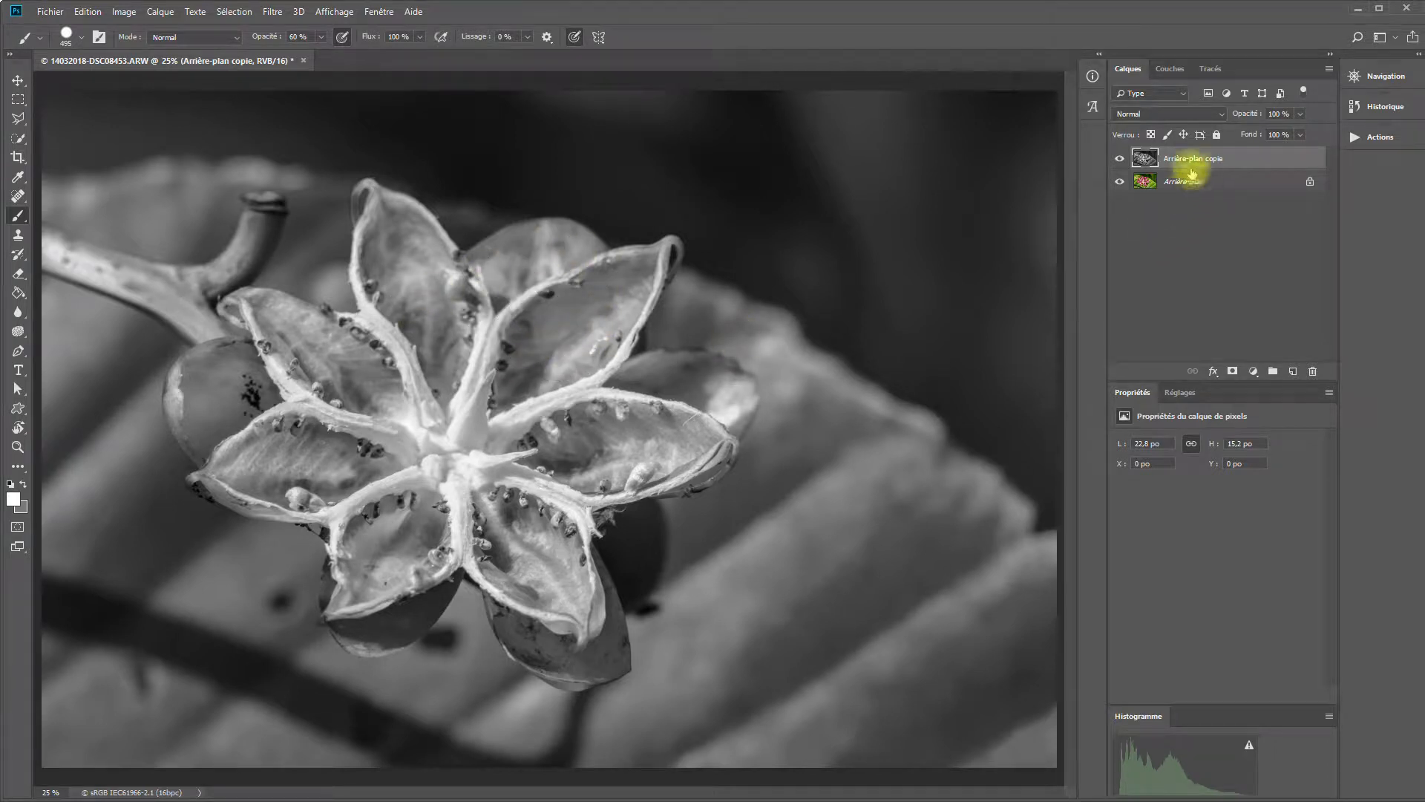
Convert the desaturated copy for smart filters and apply a High Pass (Passe-haut) filter with a radius of 30 pixels
click(273, 11)
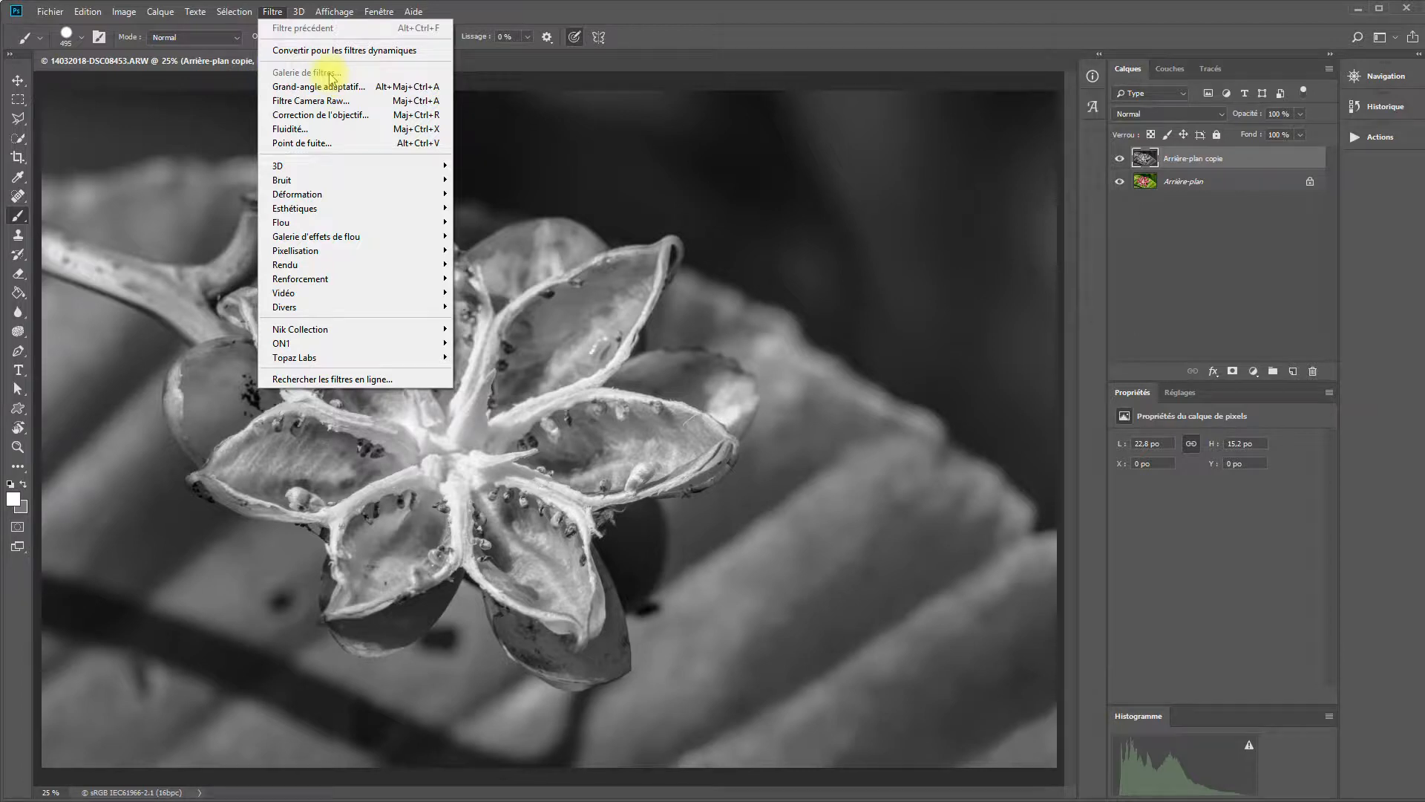
click(340, 52)
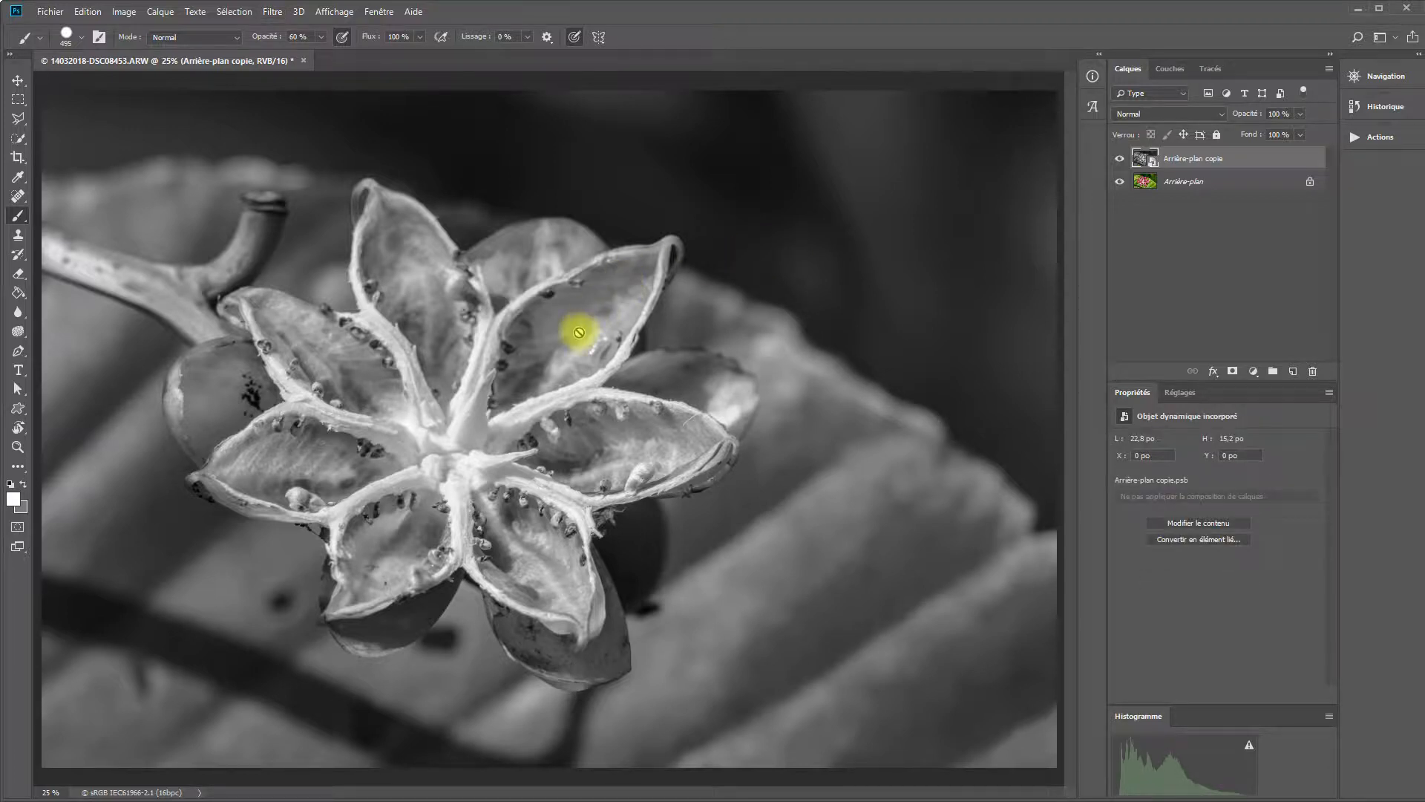
click(269, 14)
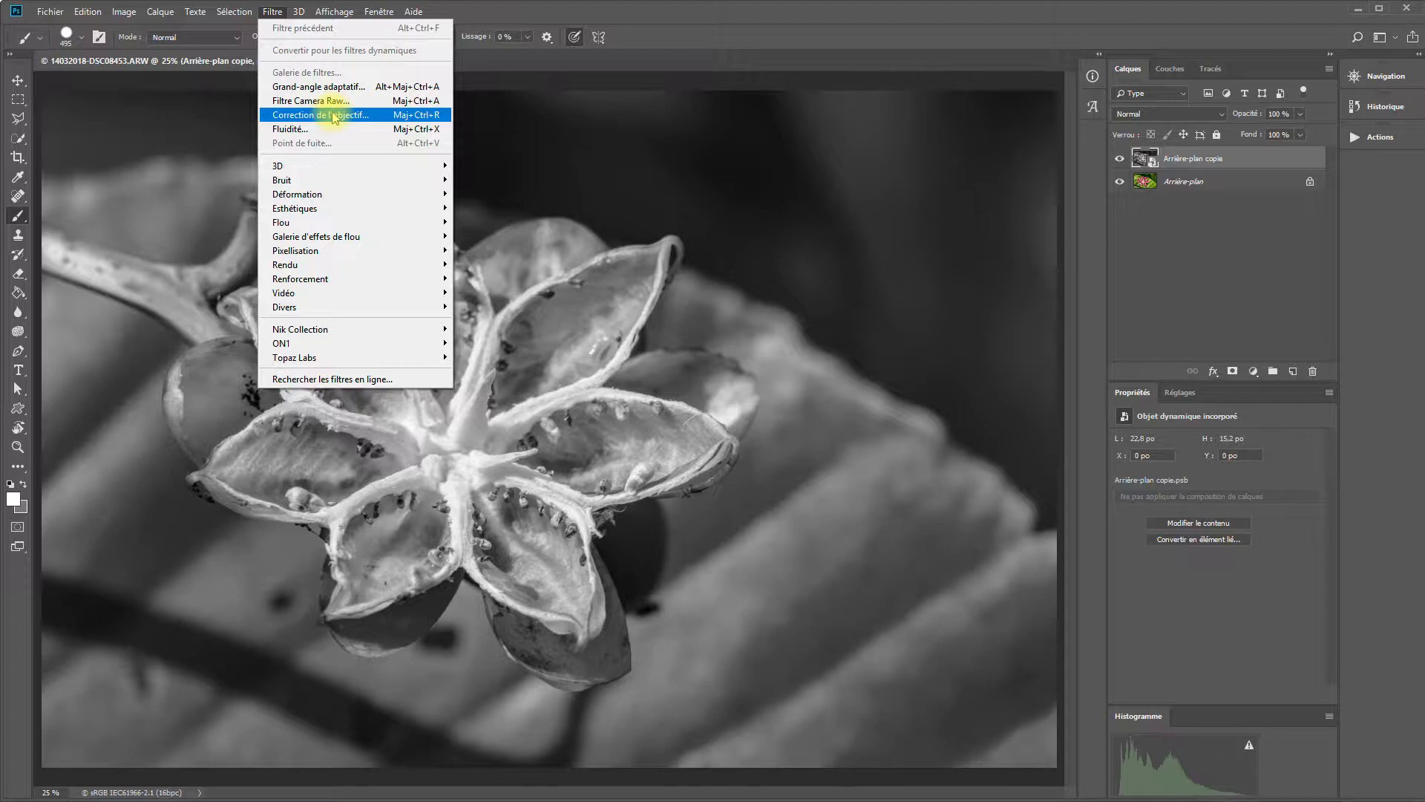
mouse_move(327, 307)
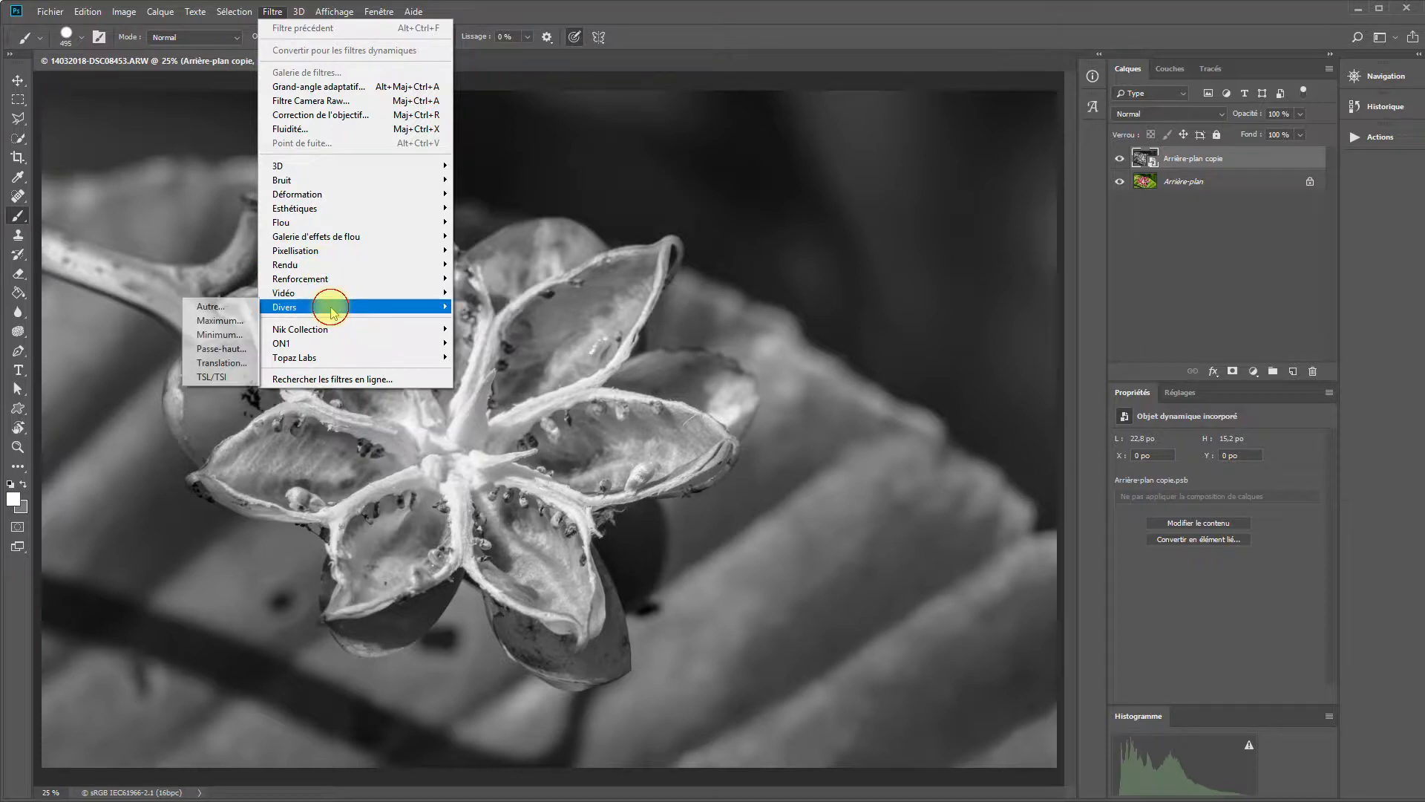
click(231, 349)
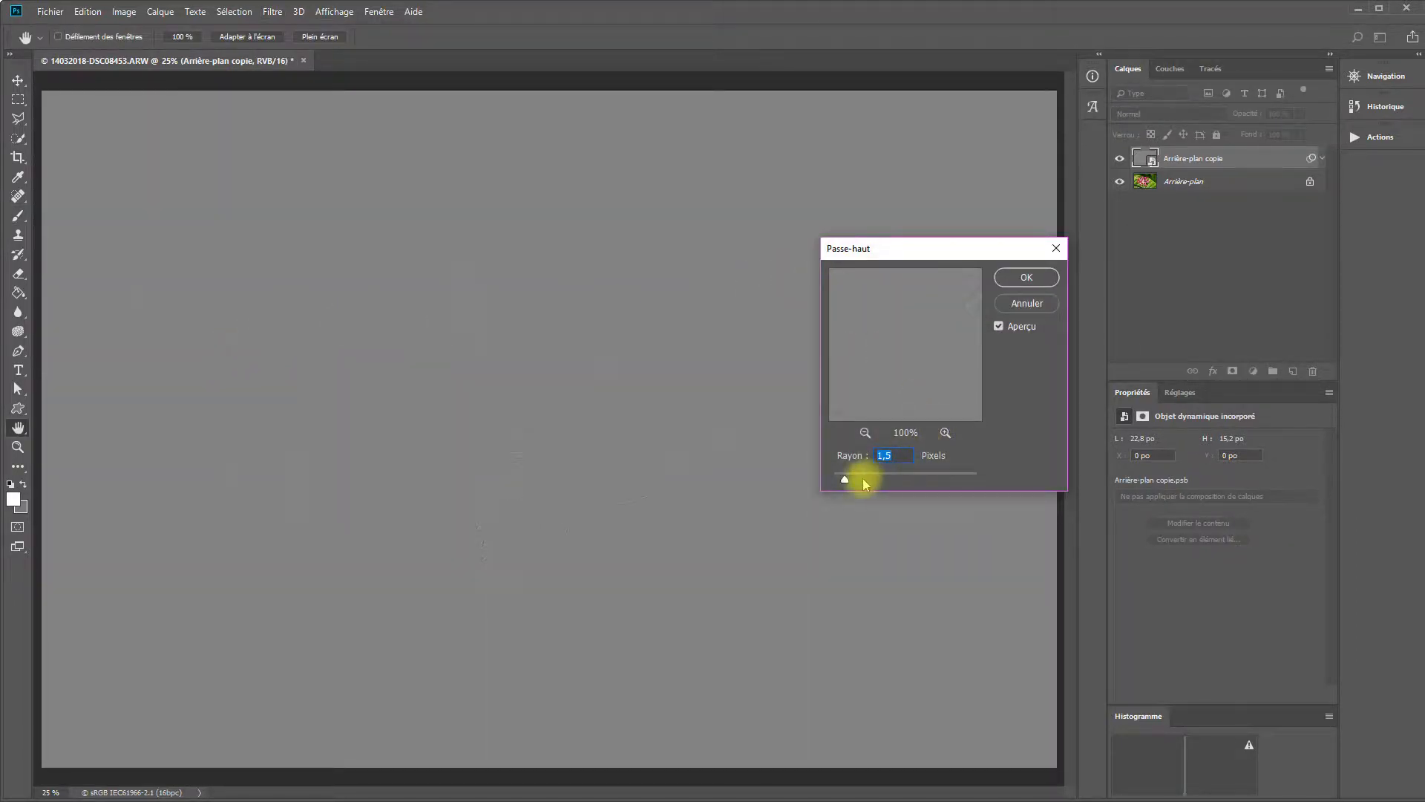
drag(843, 483, 857, 455)
text(30)
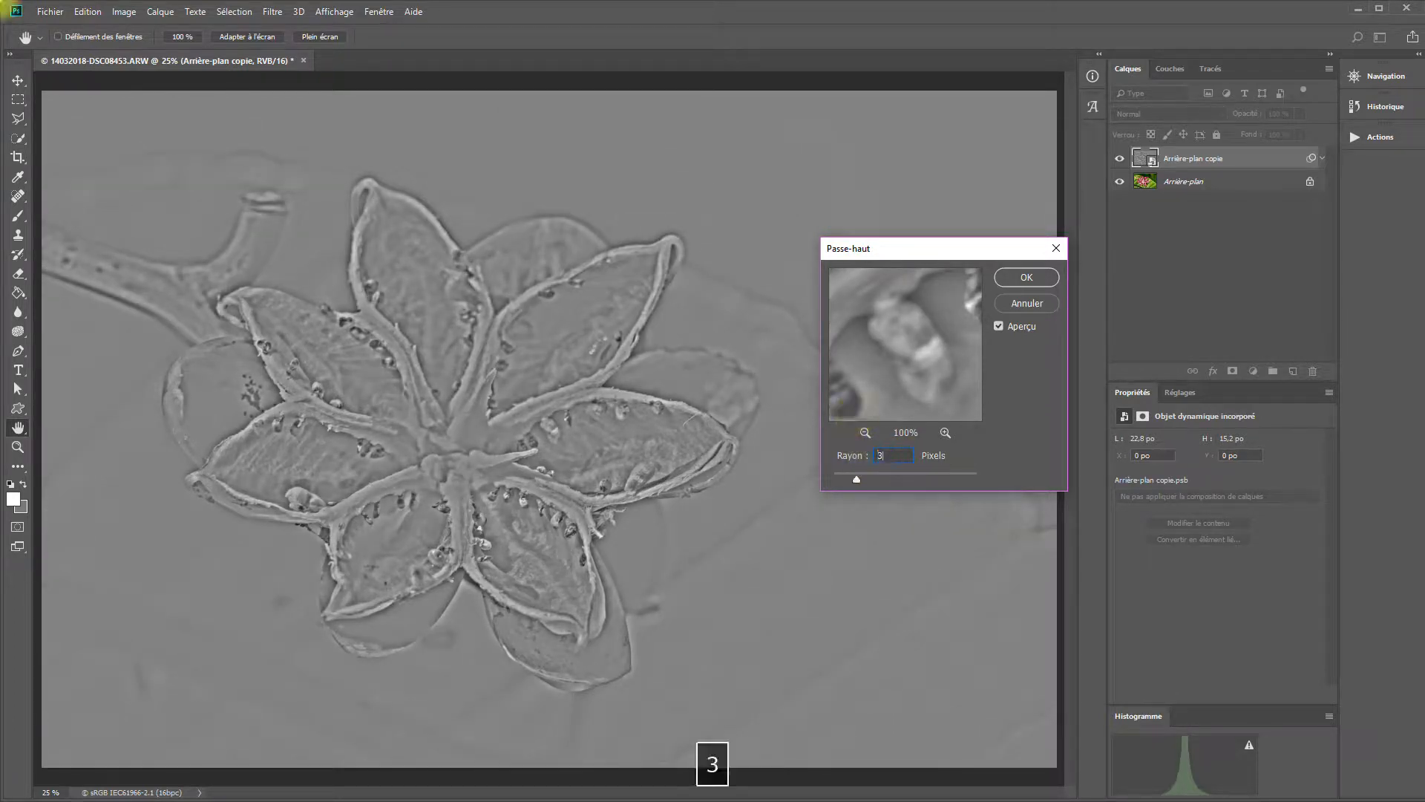
click(1017, 278)
Set the blend mode of the high-pass layer to Soft Light (Lumière tamisée)
click(1198, 115)
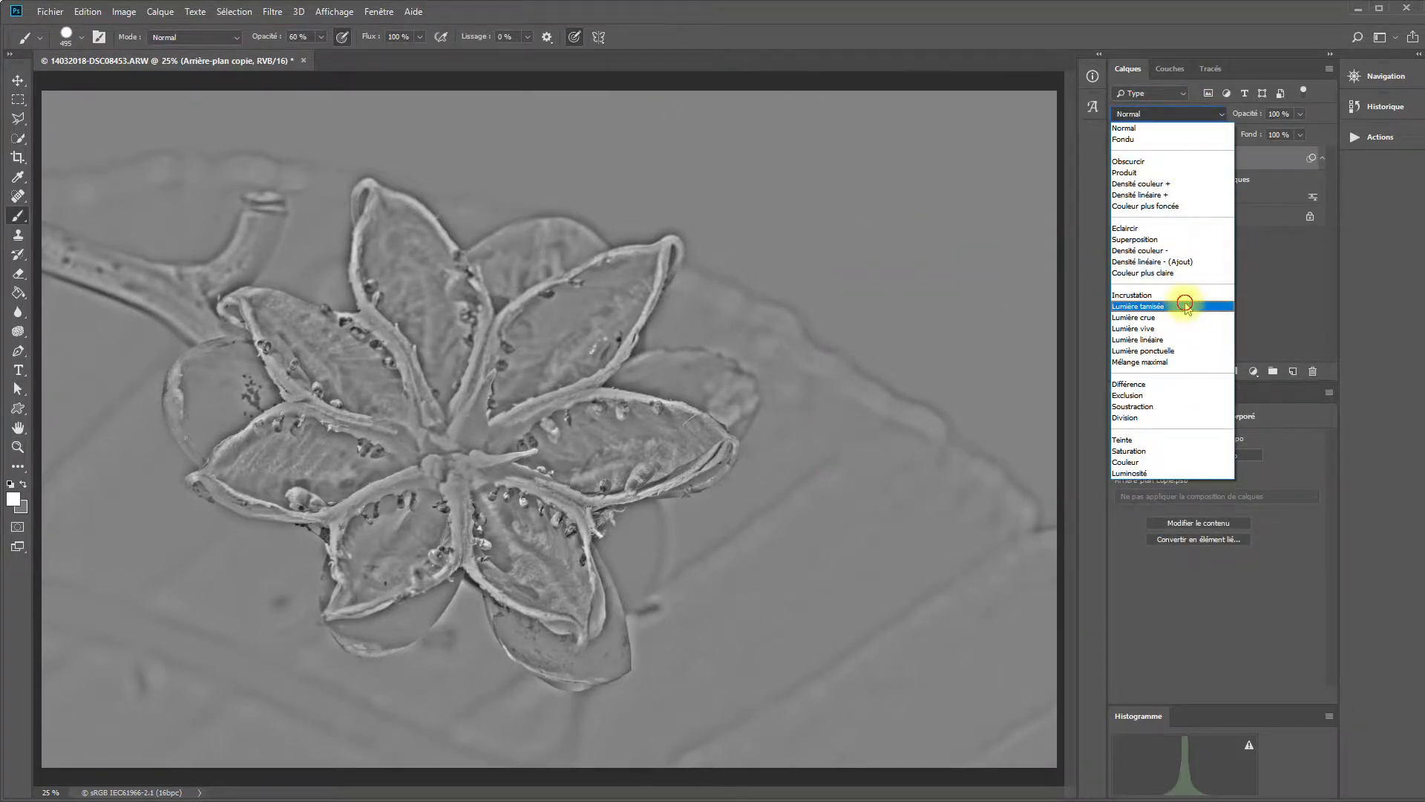
click(1186, 305)
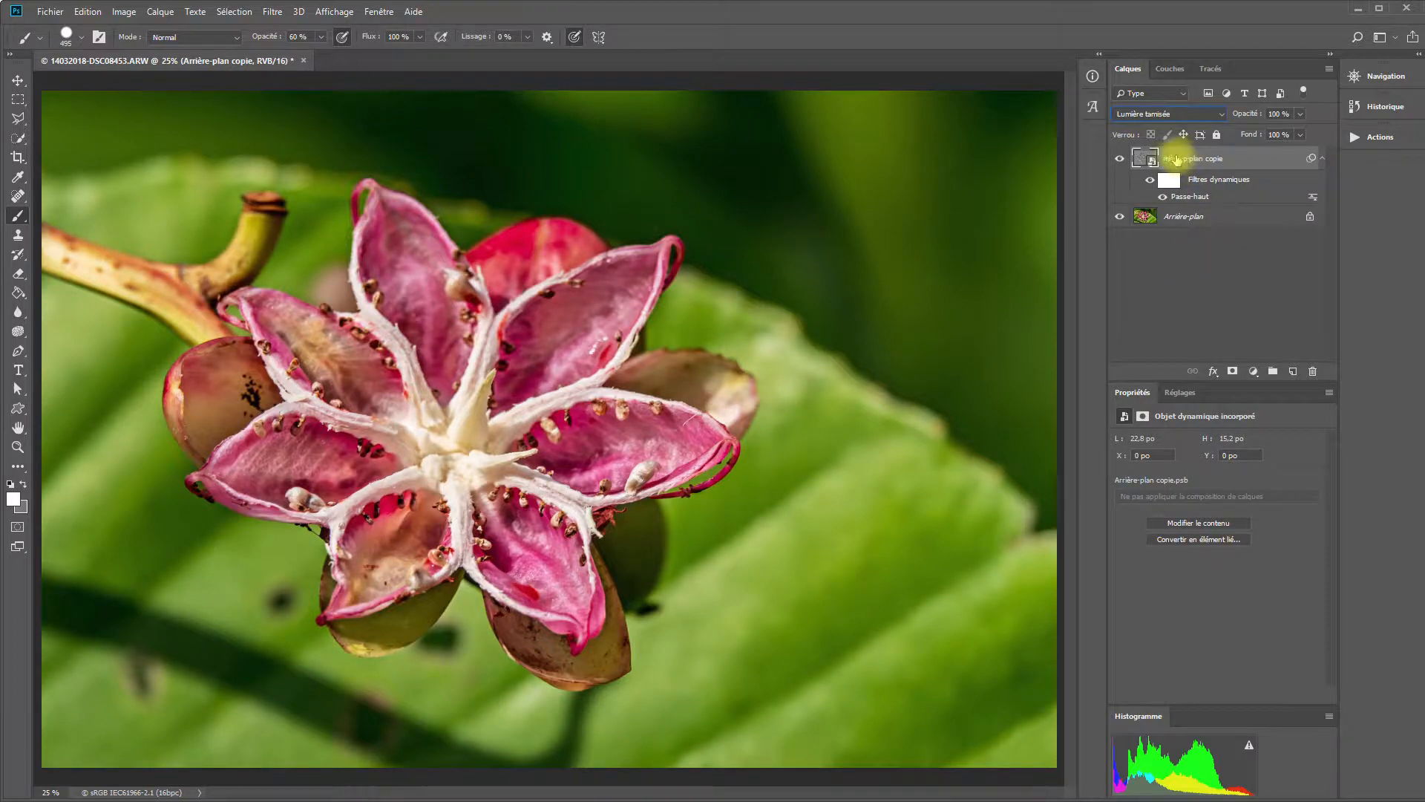
Compare the image with and without the high-pass layer to examine its effect on the flower's detail
click(1119, 160)
click(1120, 160)
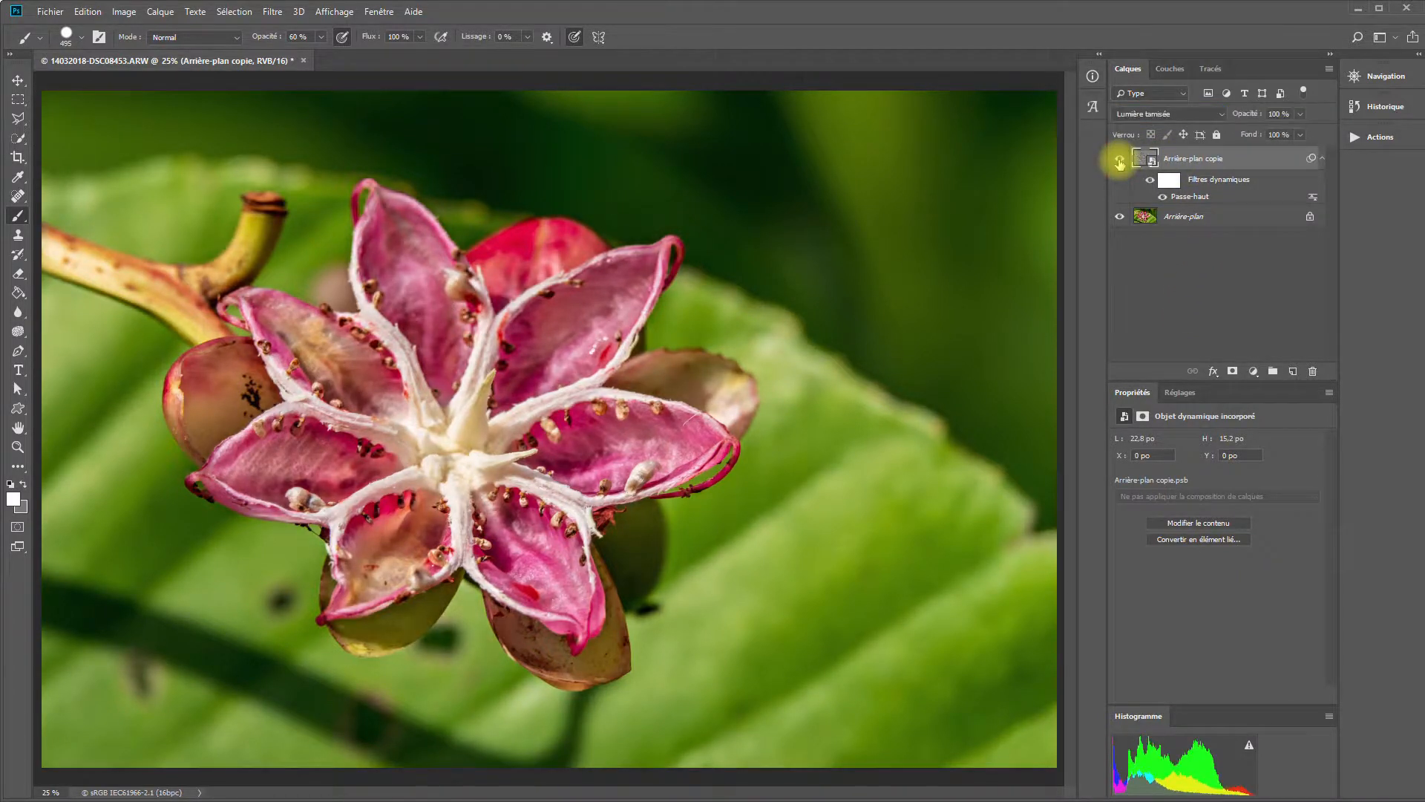
click(1120, 160)
click(1120, 159)
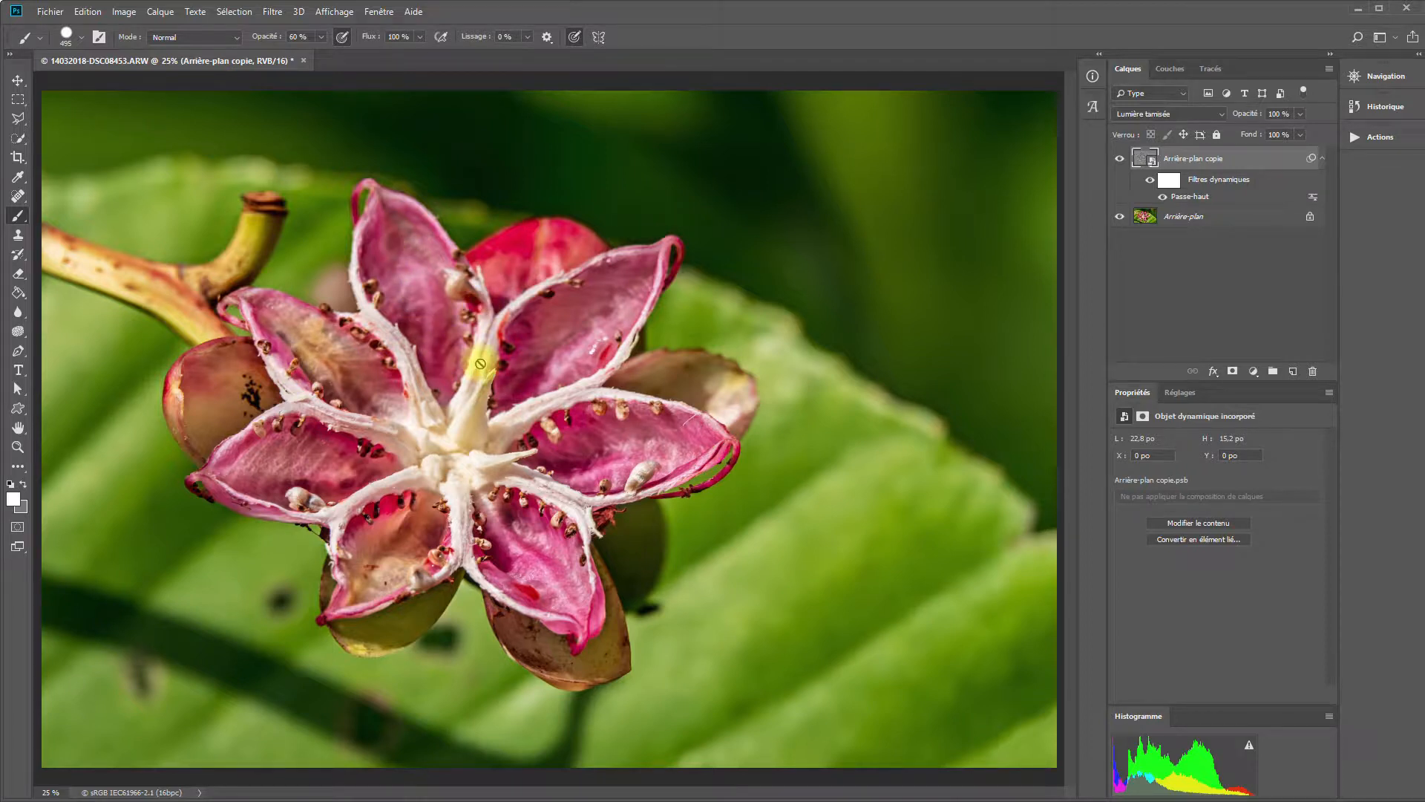
click(1120, 159)
click(1120, 159)
click(1120, 159)
click(1120, 159)
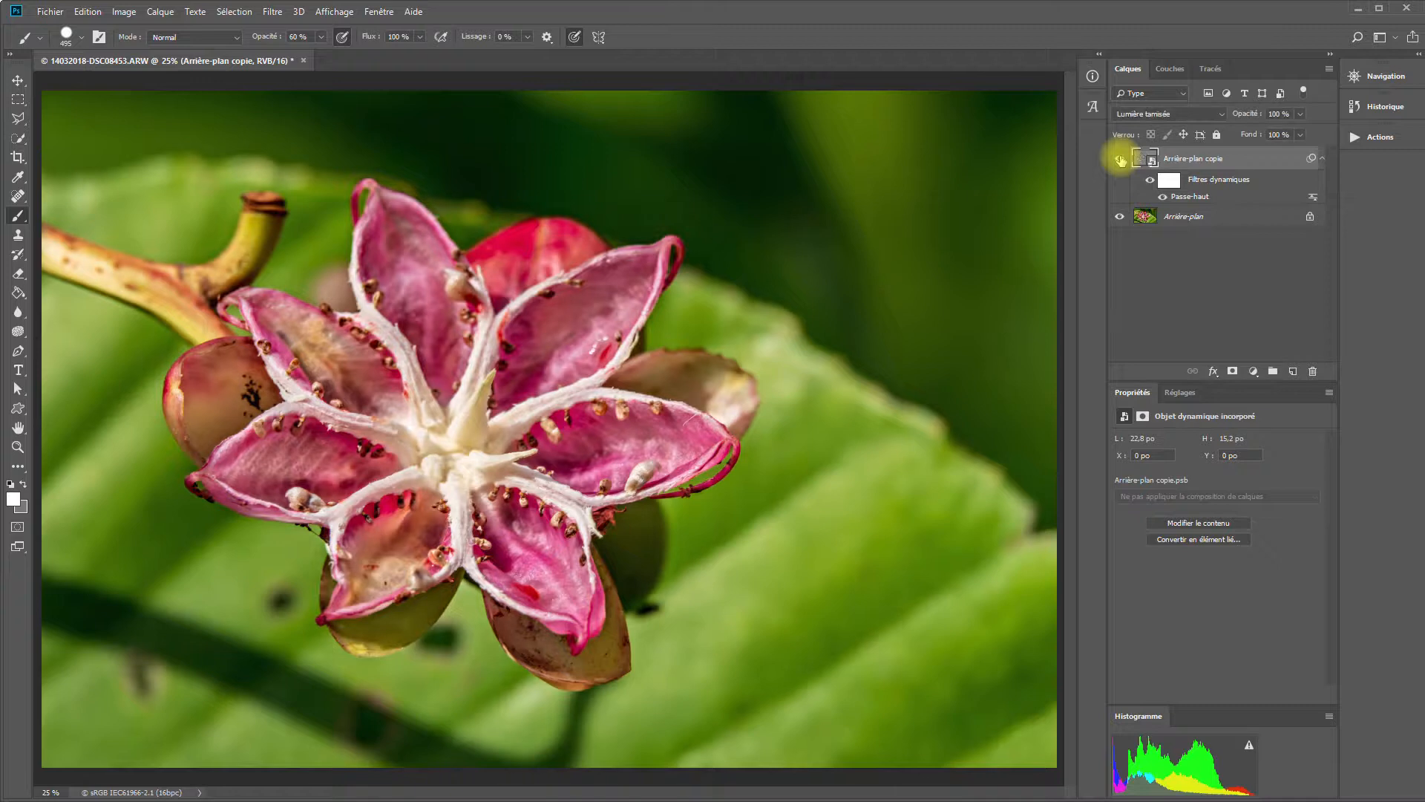
click(1121, 159)
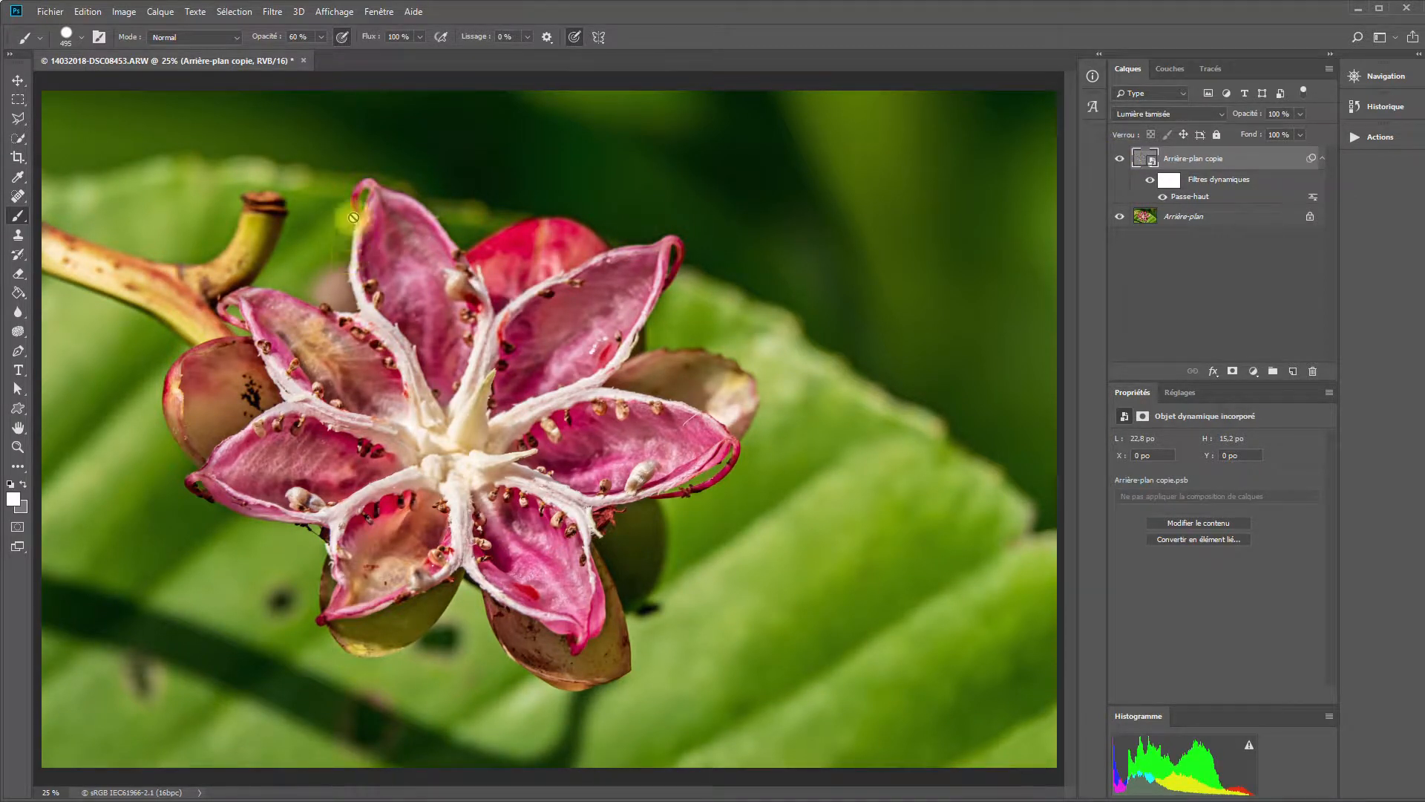
click(1120, 159)
click(1119, 159)
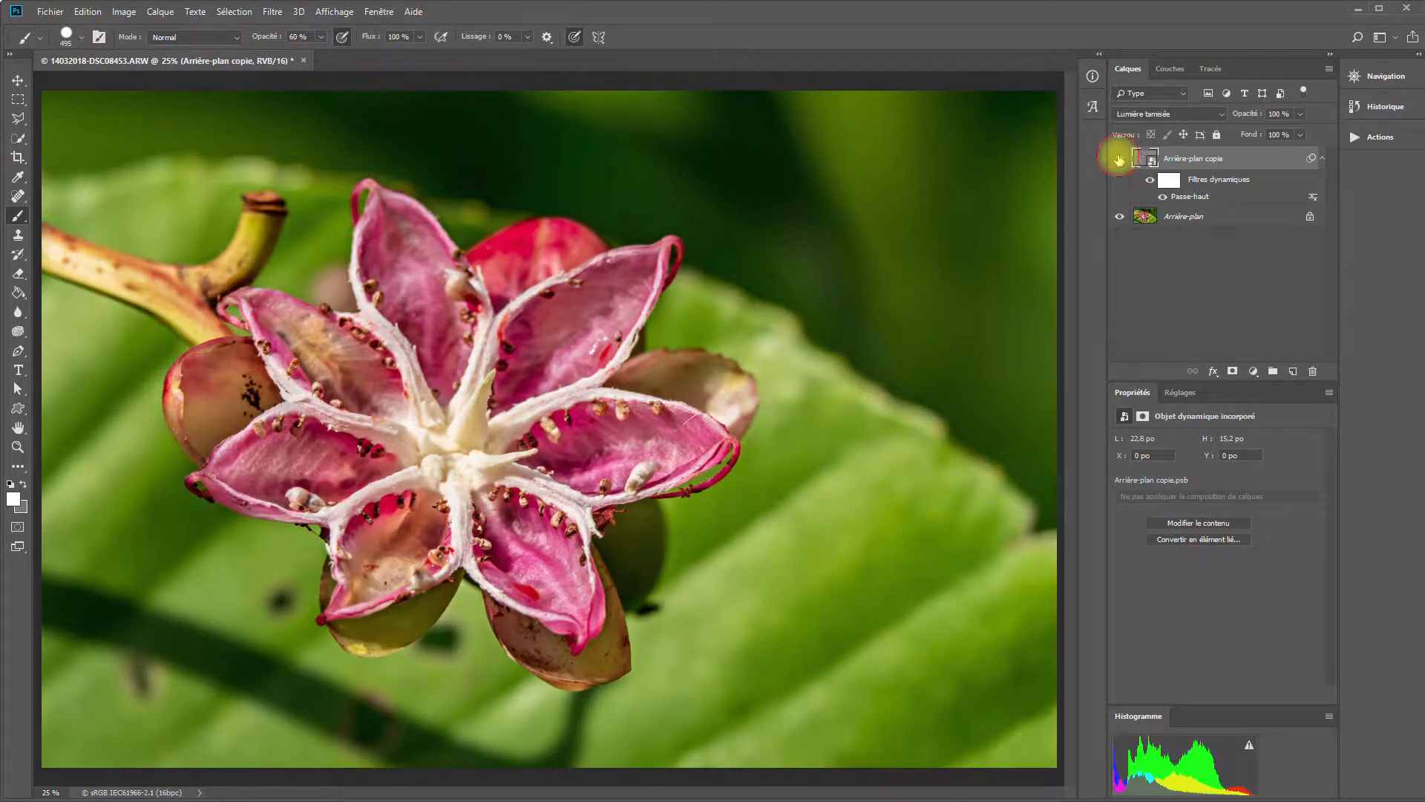
click(1119, 159)
click(1120, 158)
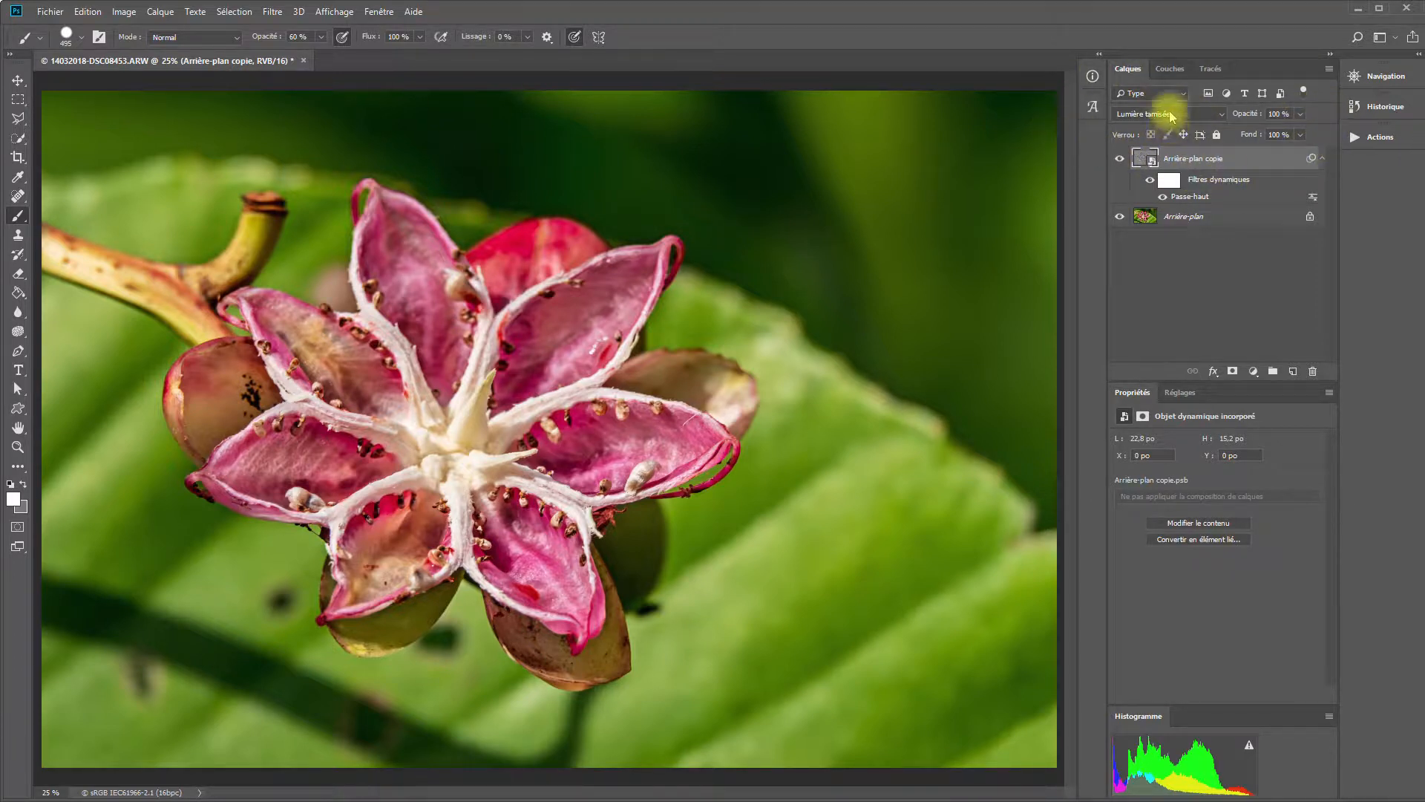
Load the composite RVB channel as a selection and turn it into a layer mask on the high-pass layer
click(1171, 68)
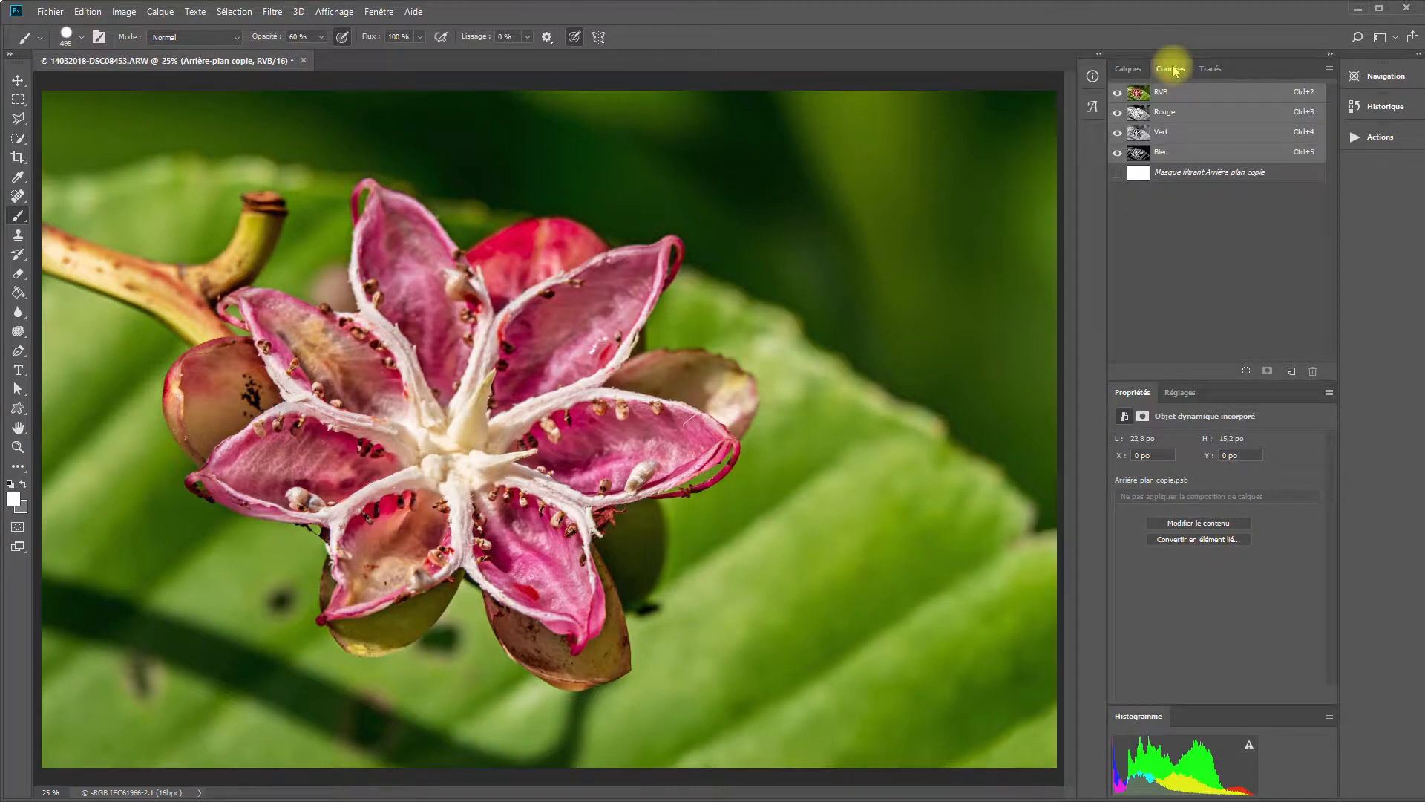
ctrl+click(1140, 97)
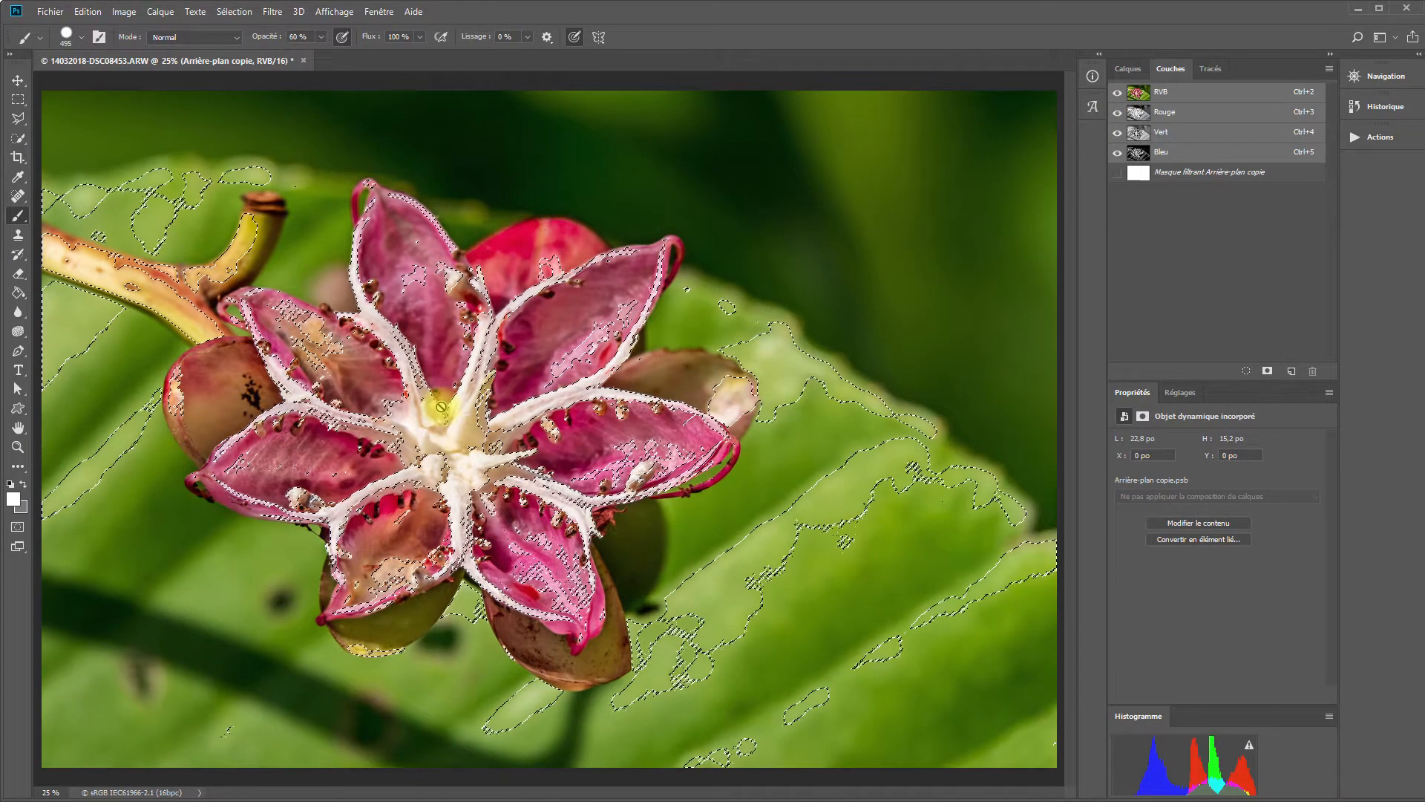
click(1136, 72)
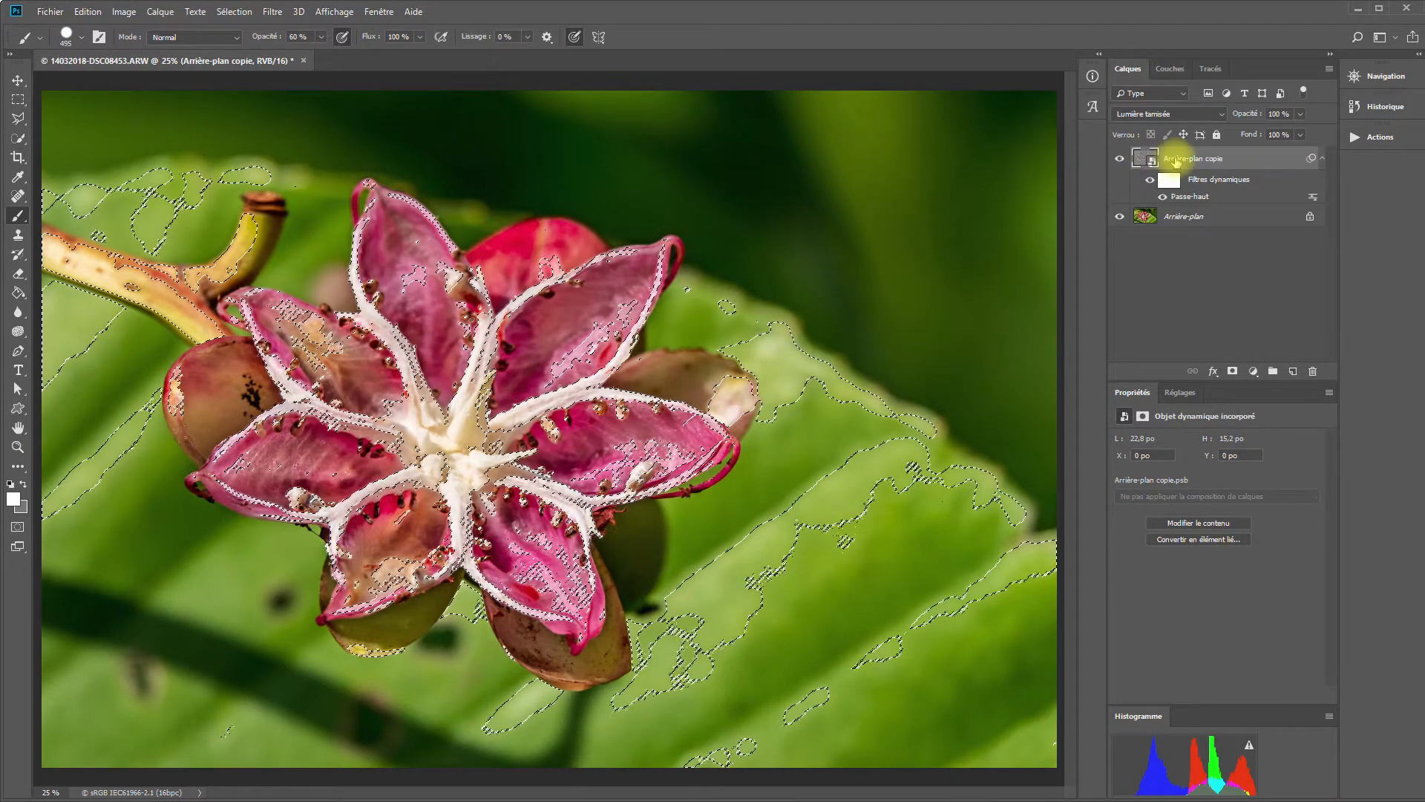
click(1230, 372)
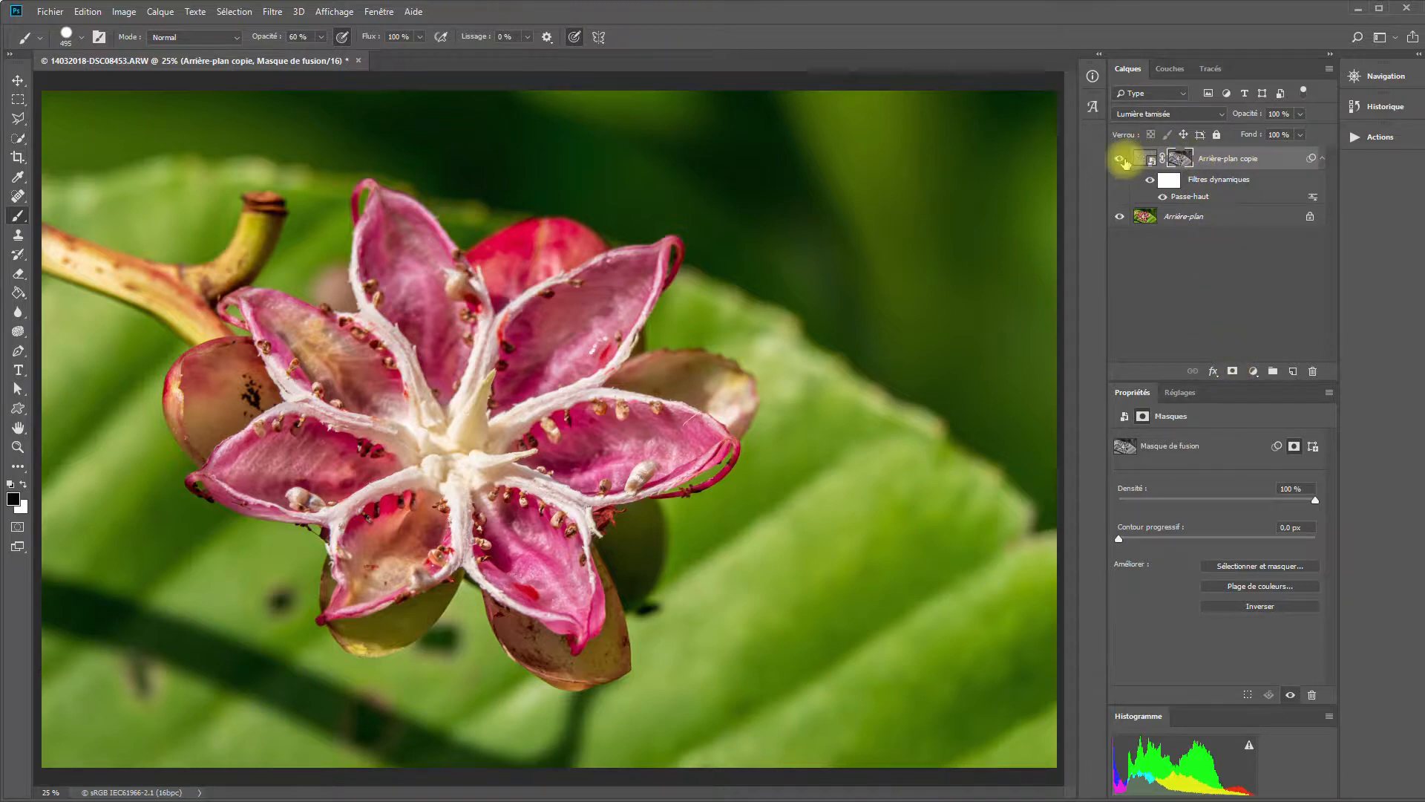
click(1121, 160)
click(1122, 163)
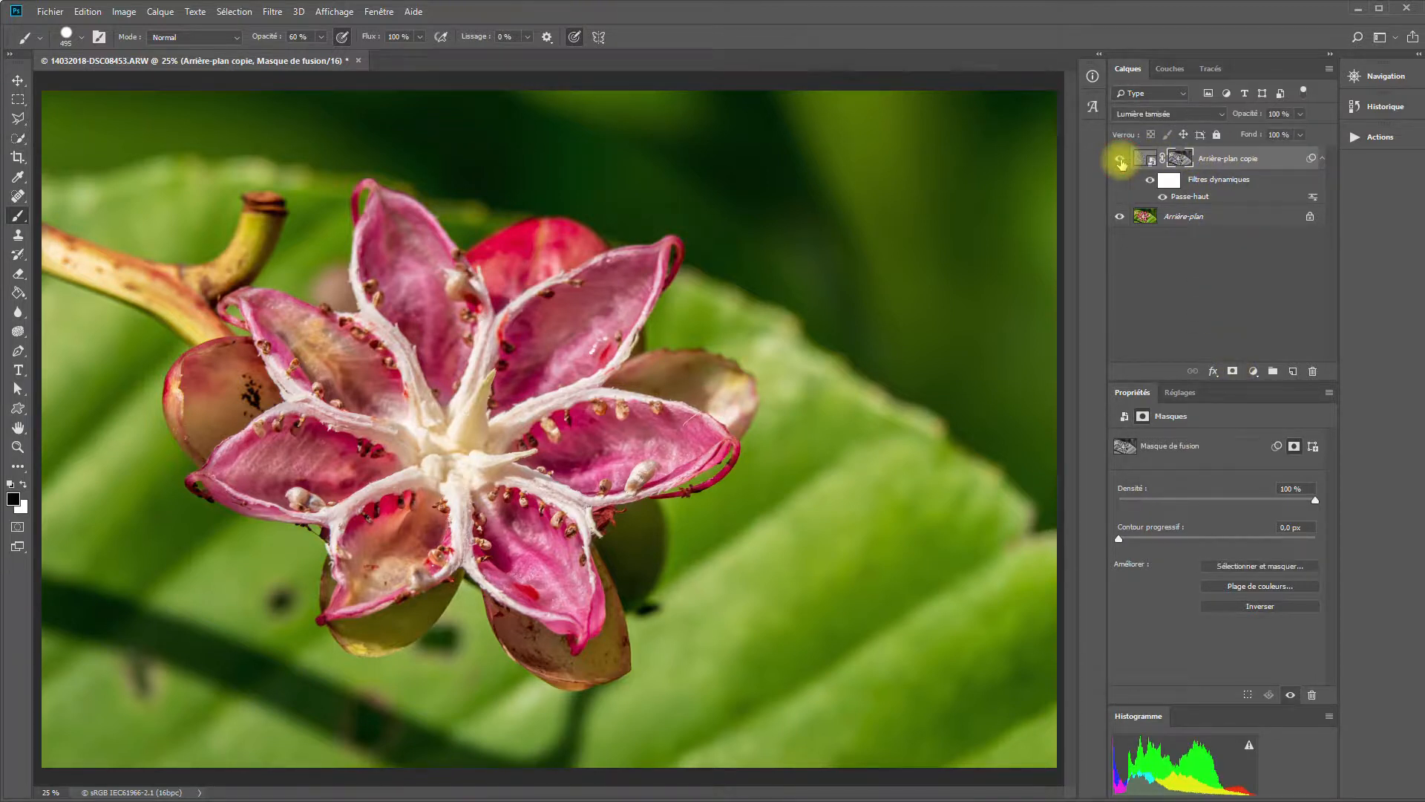
click(1121, 161)
click(1122, 163)
click(1121, 161)
click(1122, 162)
Duplicate the masked high-pass layer and invert the mask of the duplicate
drag(1272, 159, 1294, 371)
click(1196, 158)
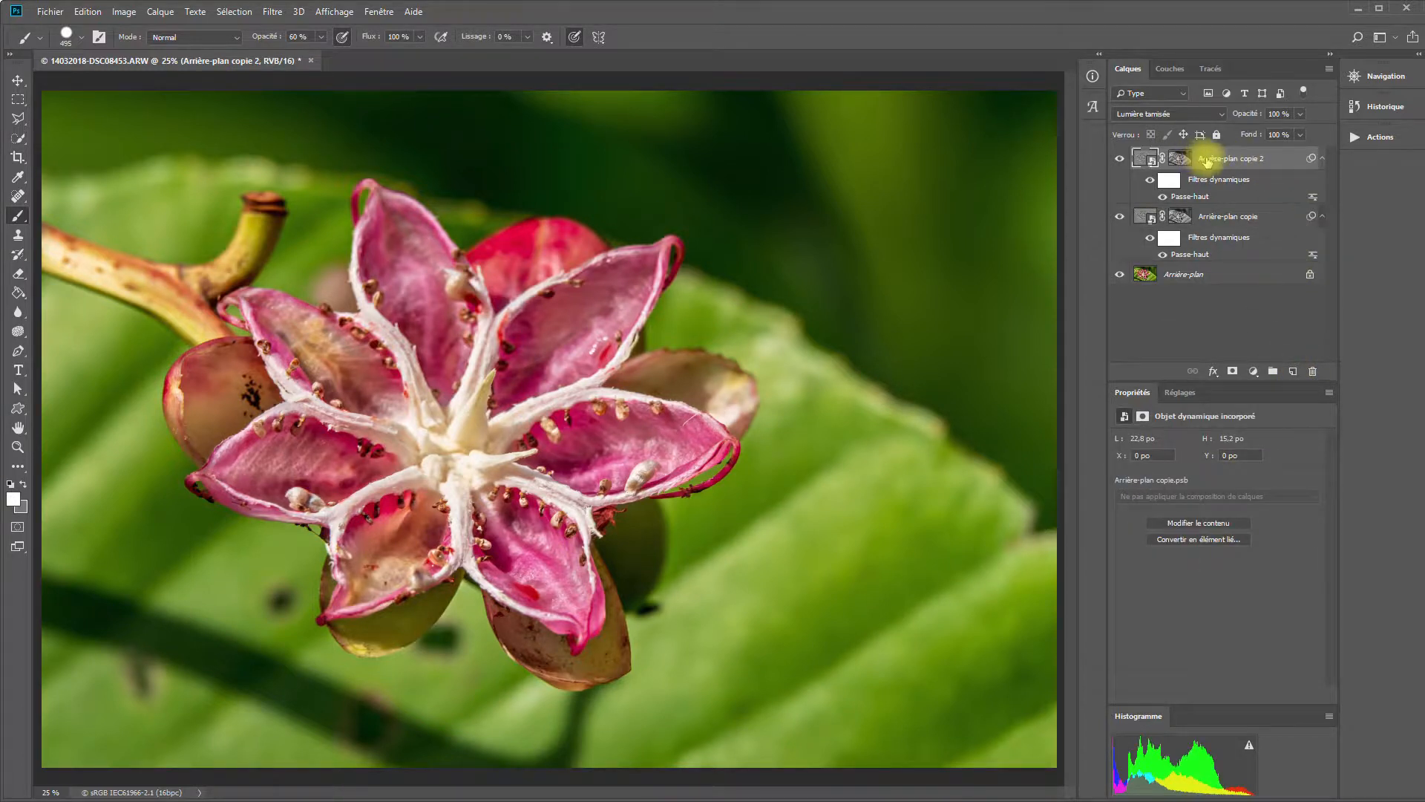
click(1180, 159)
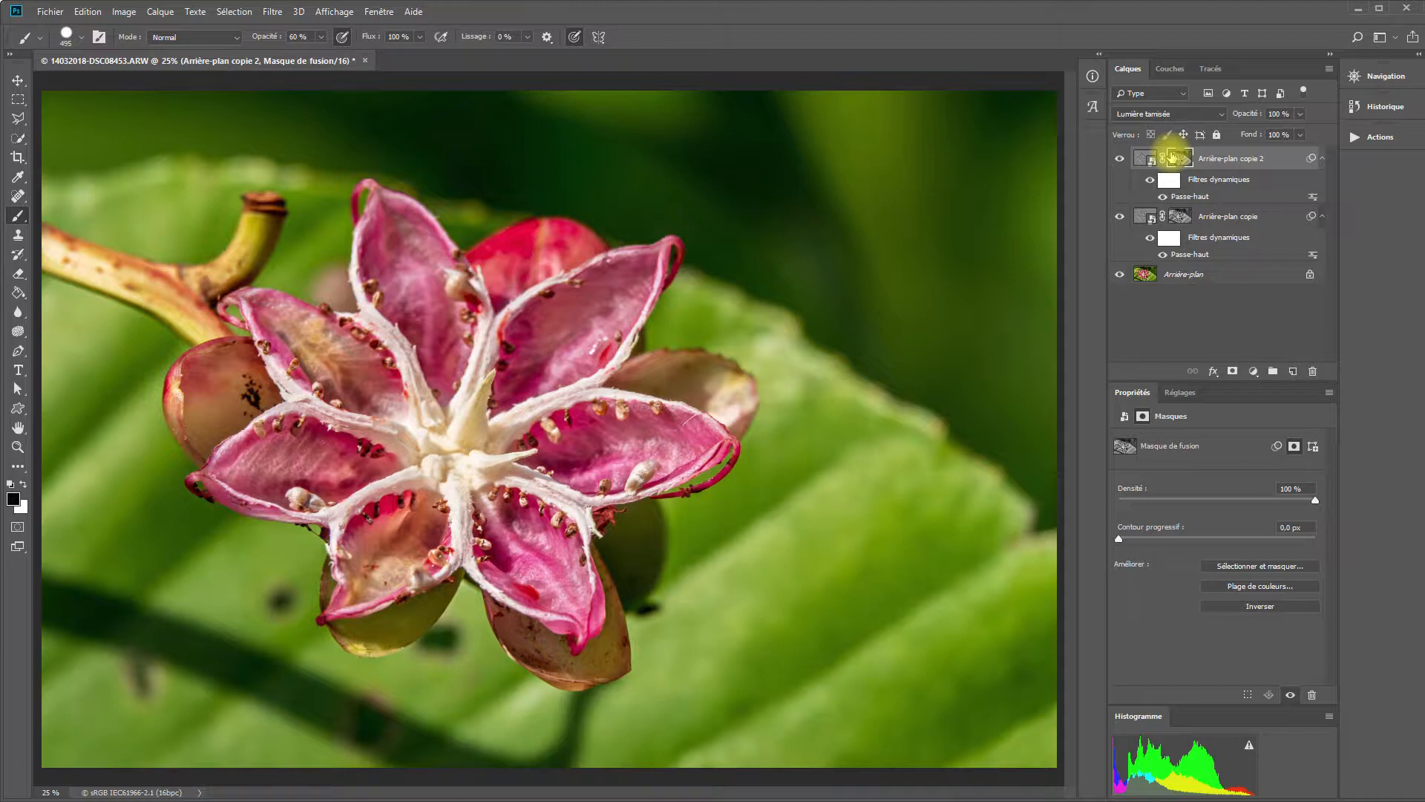
key(ctrl+i)
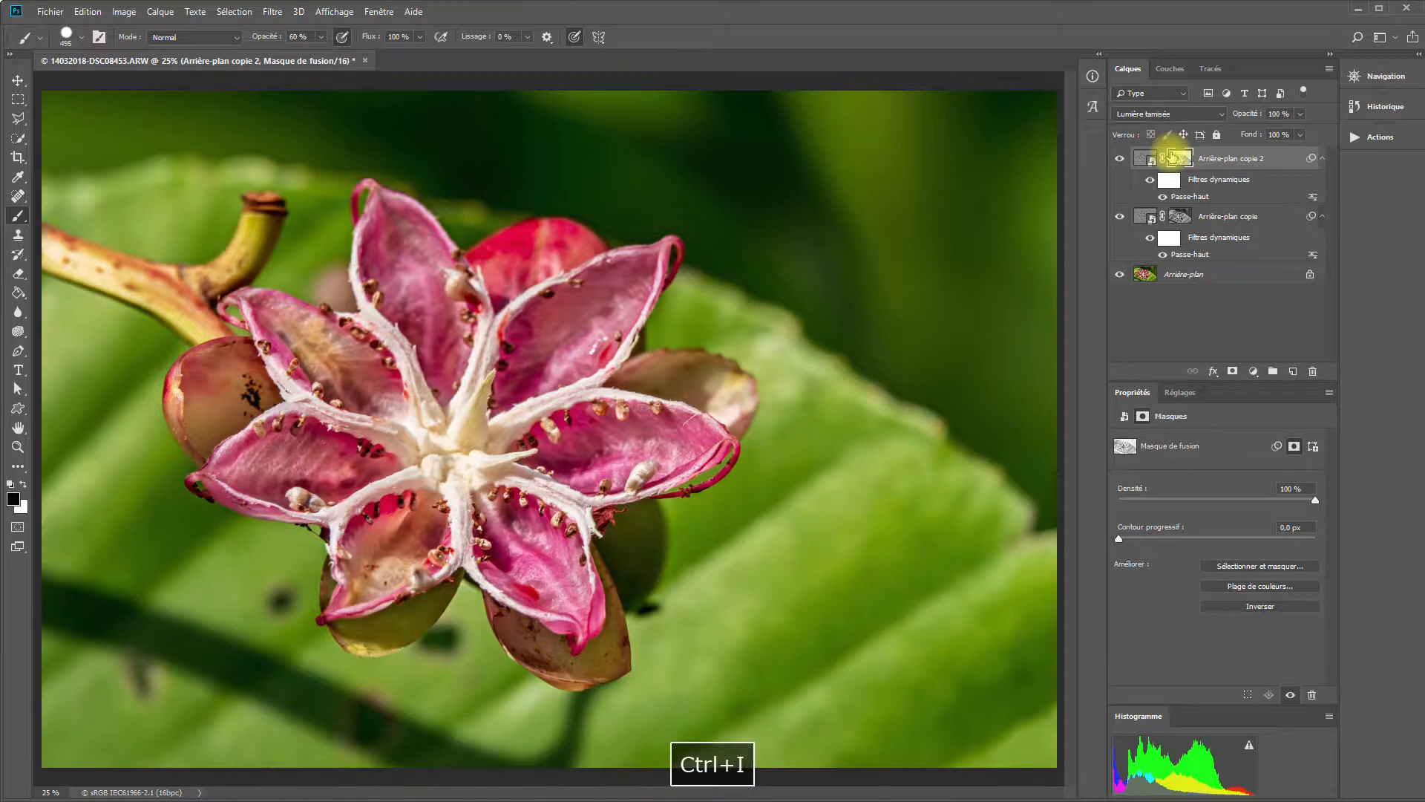
click(1120, 163)
click(1121, 162)
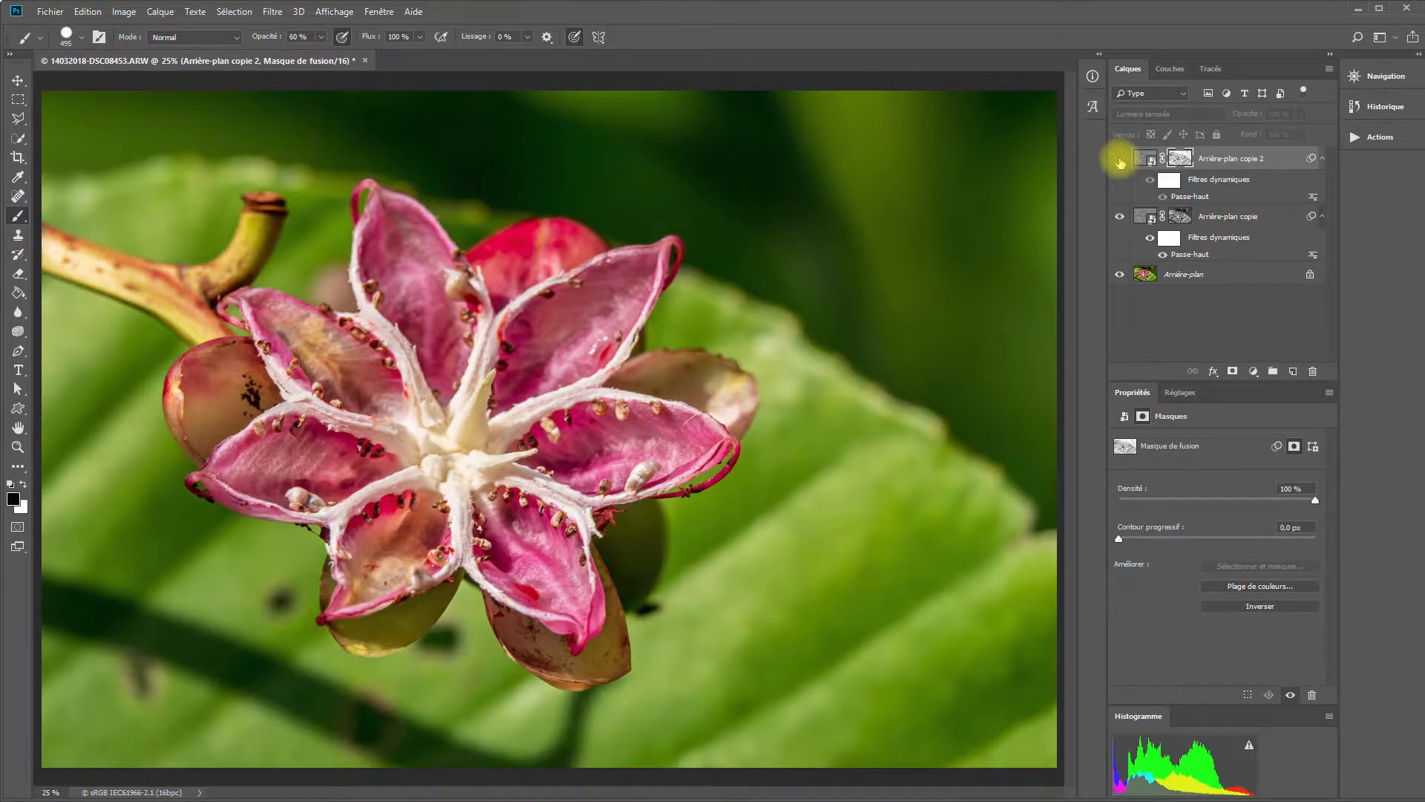
click(1120, 162)
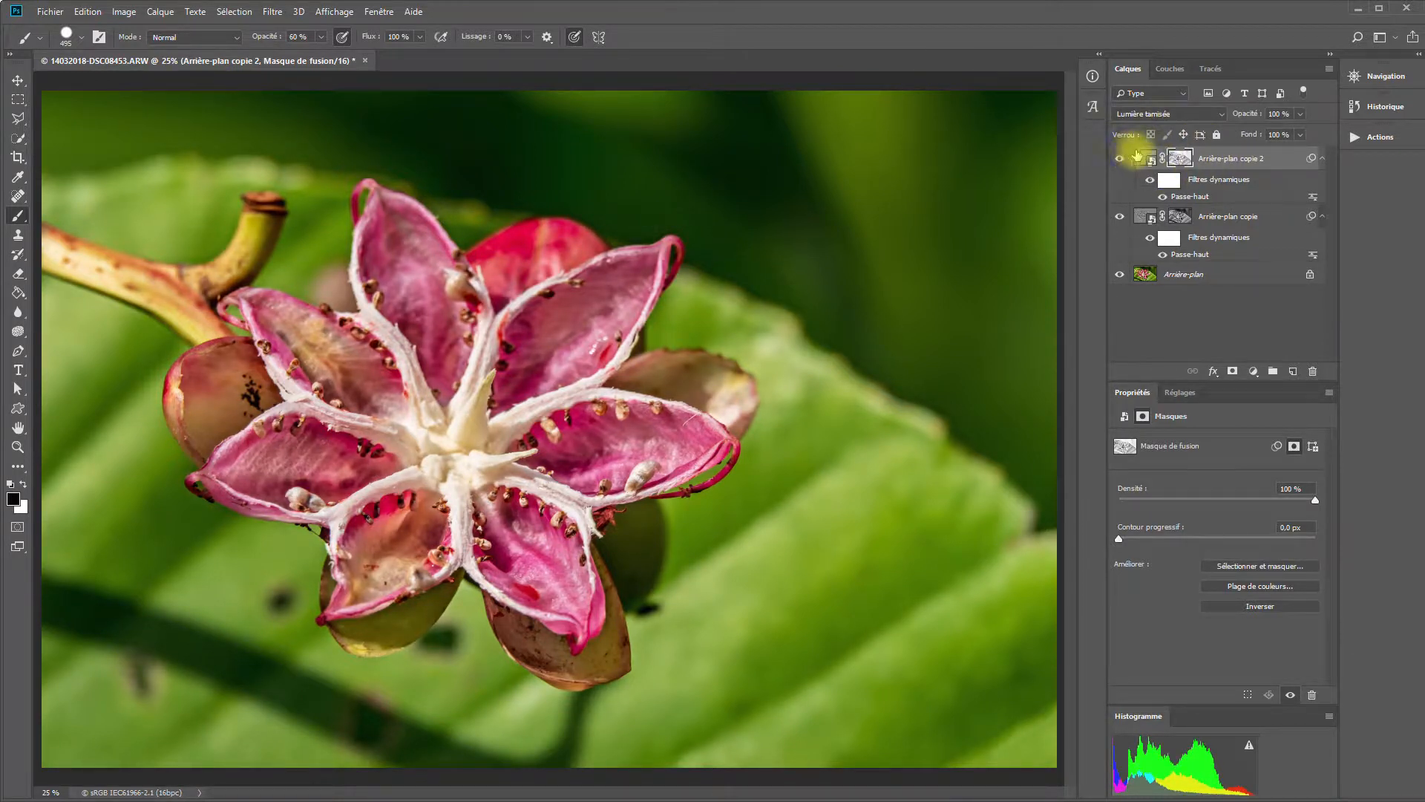
Group the two high-pass layers and name the group "accentuation"
shift+click(1255, 220)
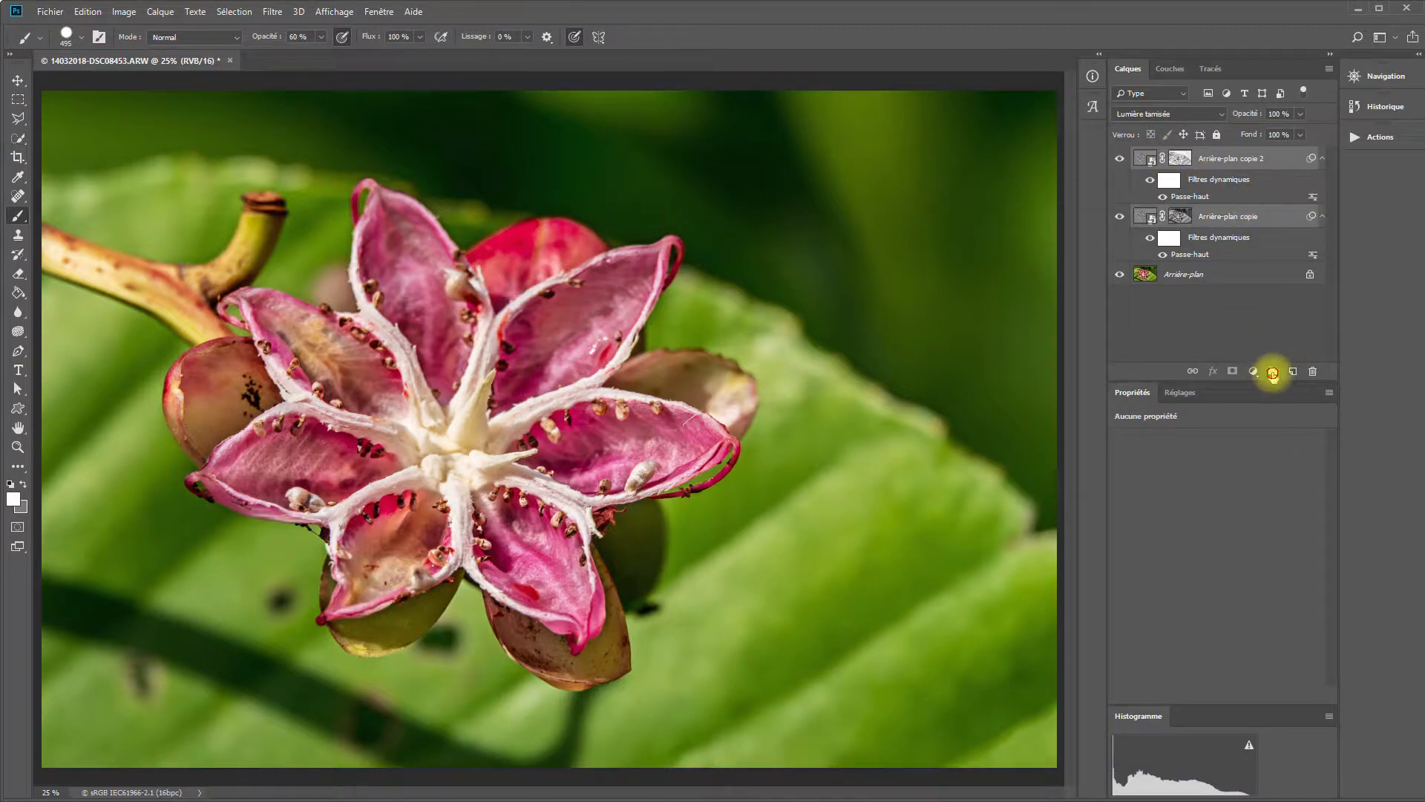
click(1273, 372)
text(accentu)
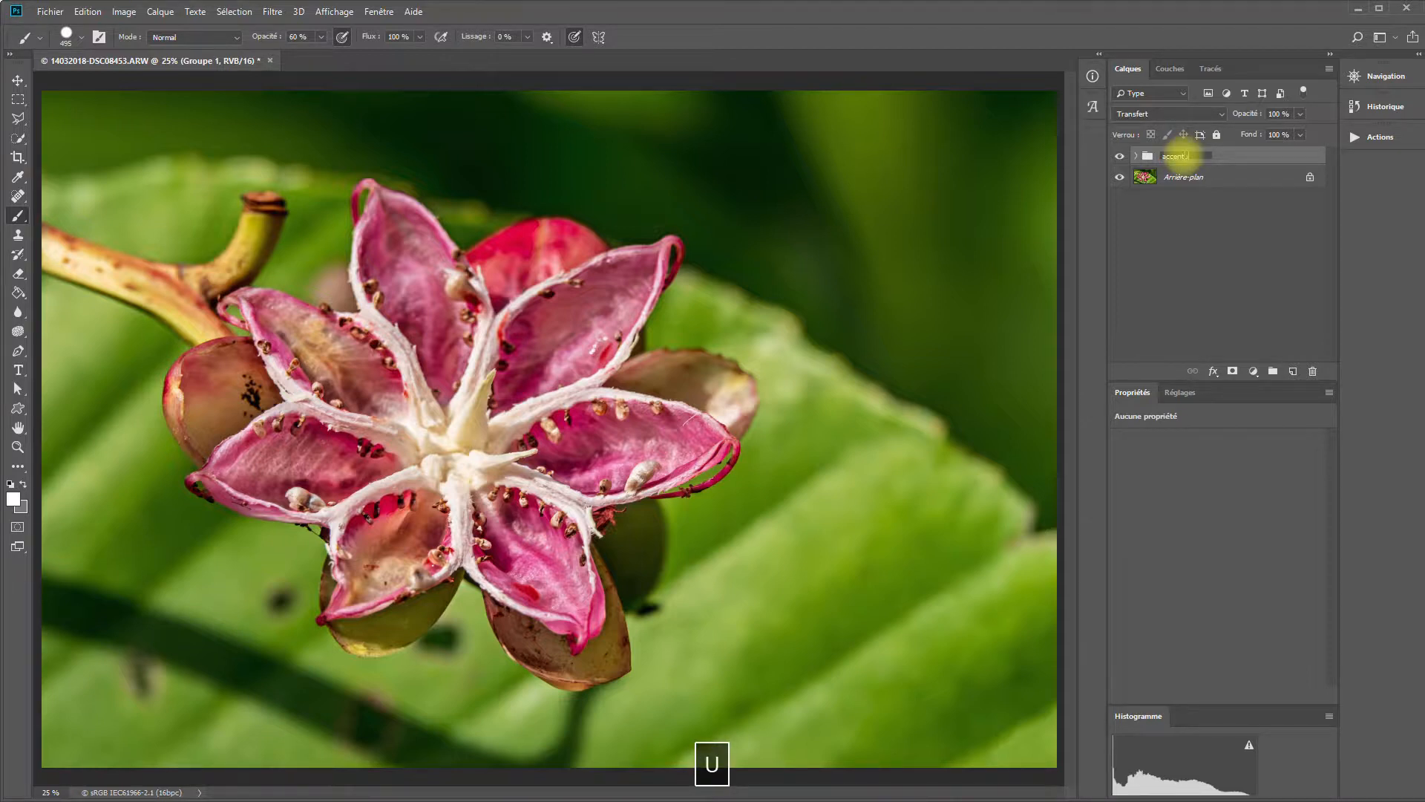
text(ation)
key(Return)
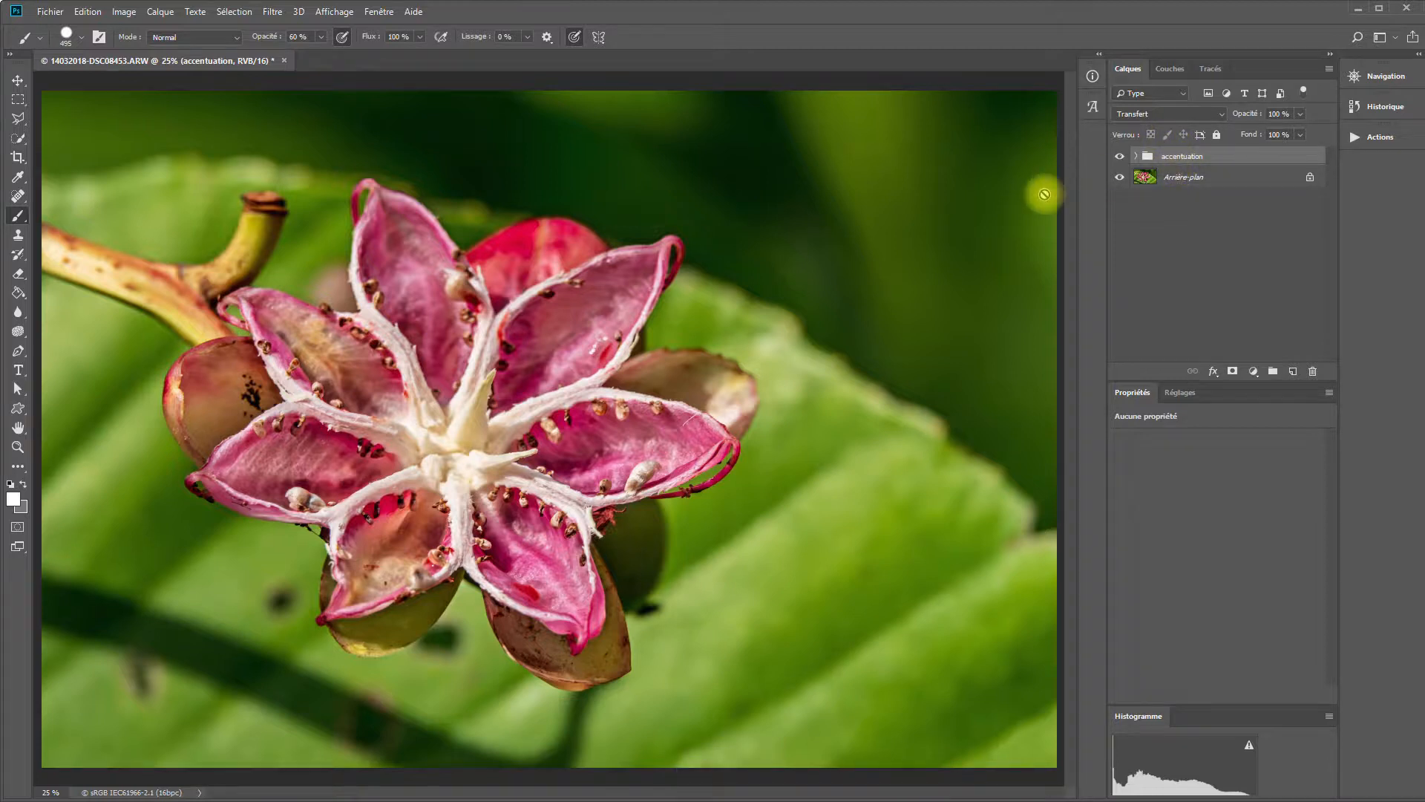
click(1118, 156)
click(1118, 156)
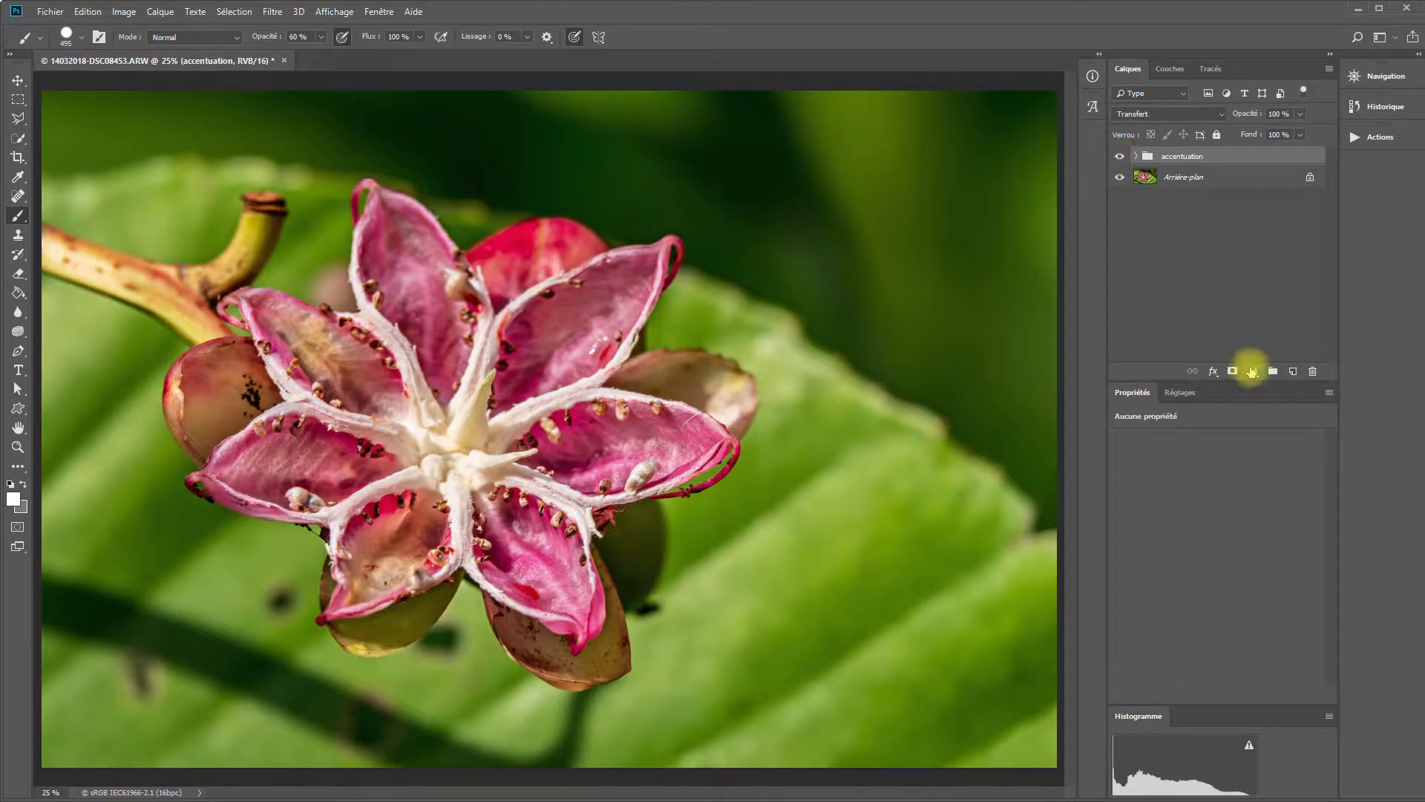
Add a Channel Mixer (Mélangeur de couches) adjustment layer above the group and enable its Monochrome option
click(1253, 373)
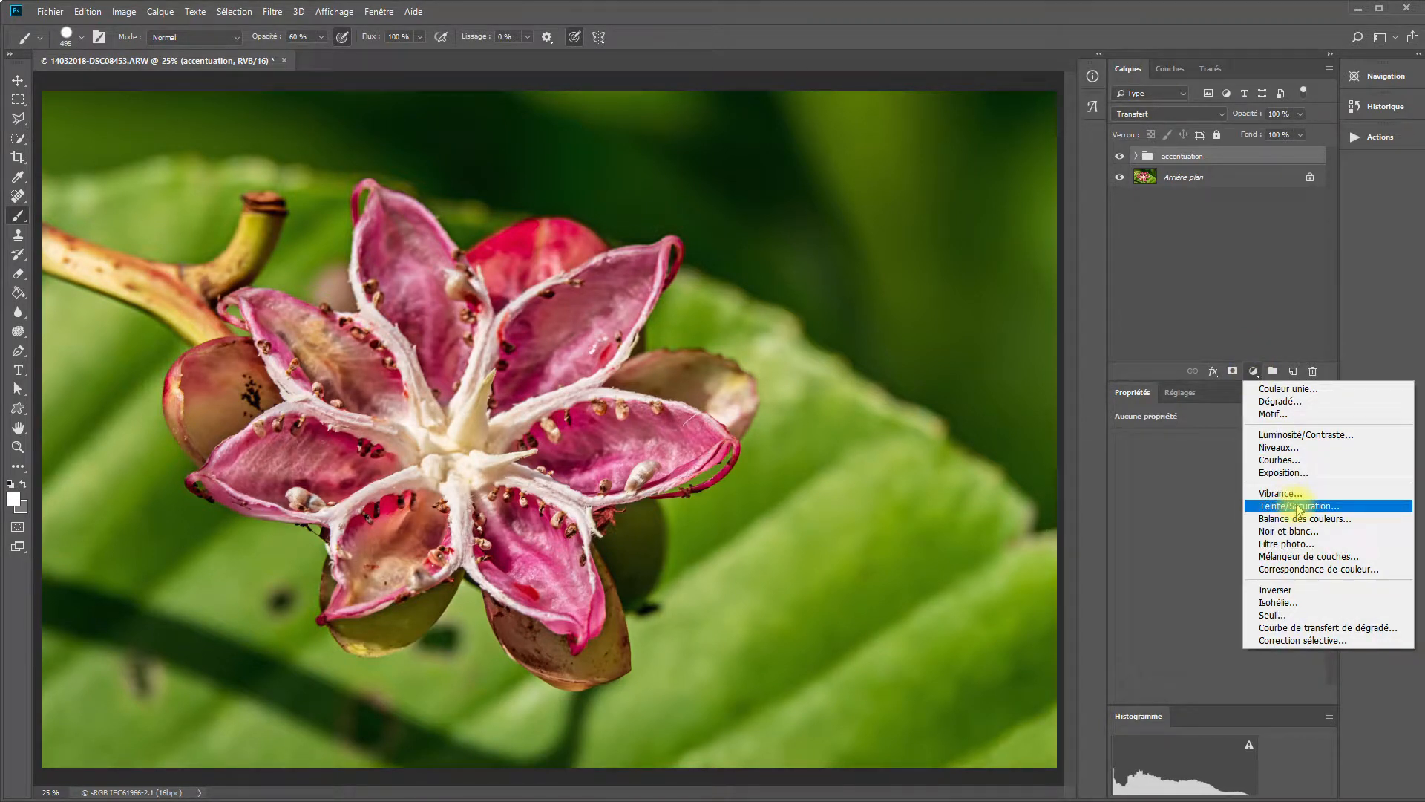
click(1301, 556)
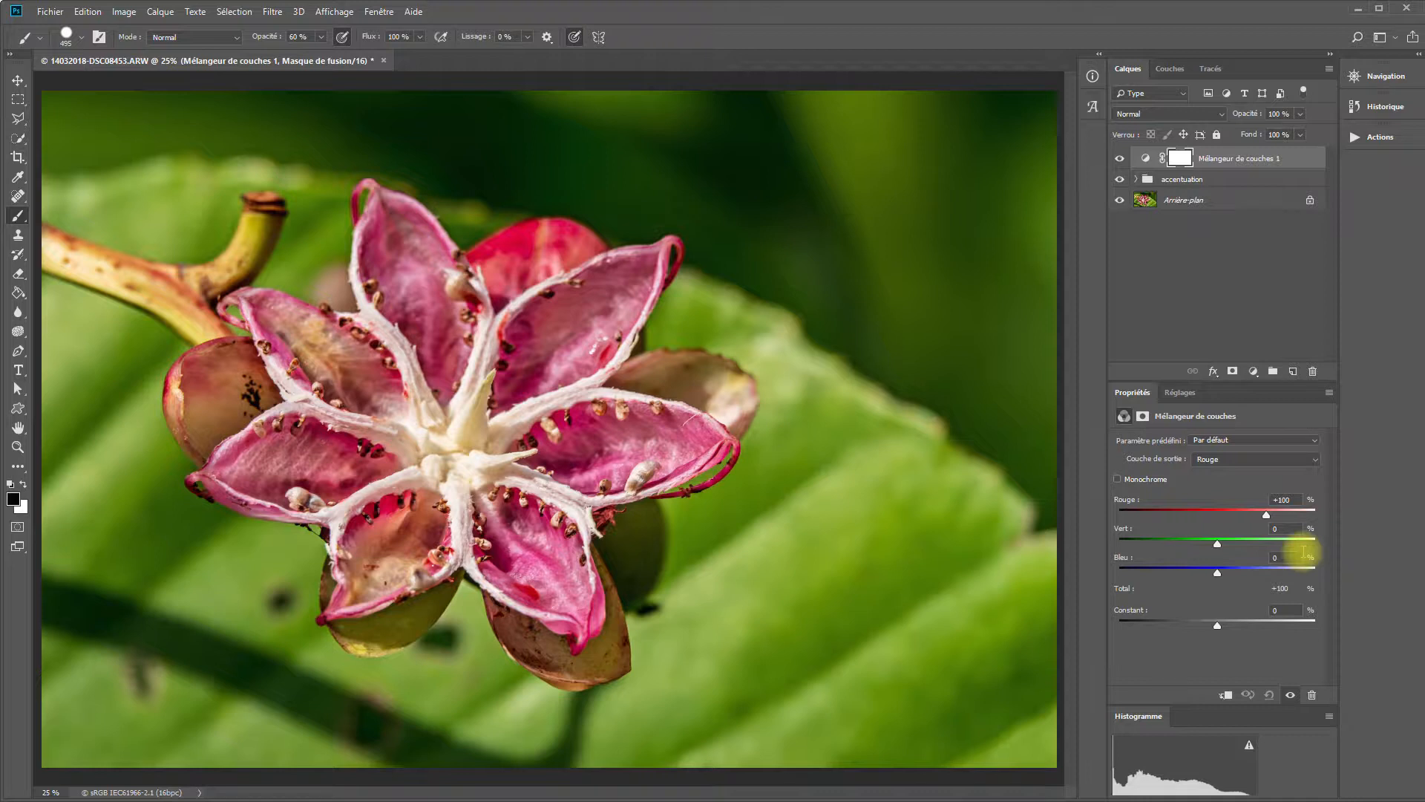
click(1118, 479)
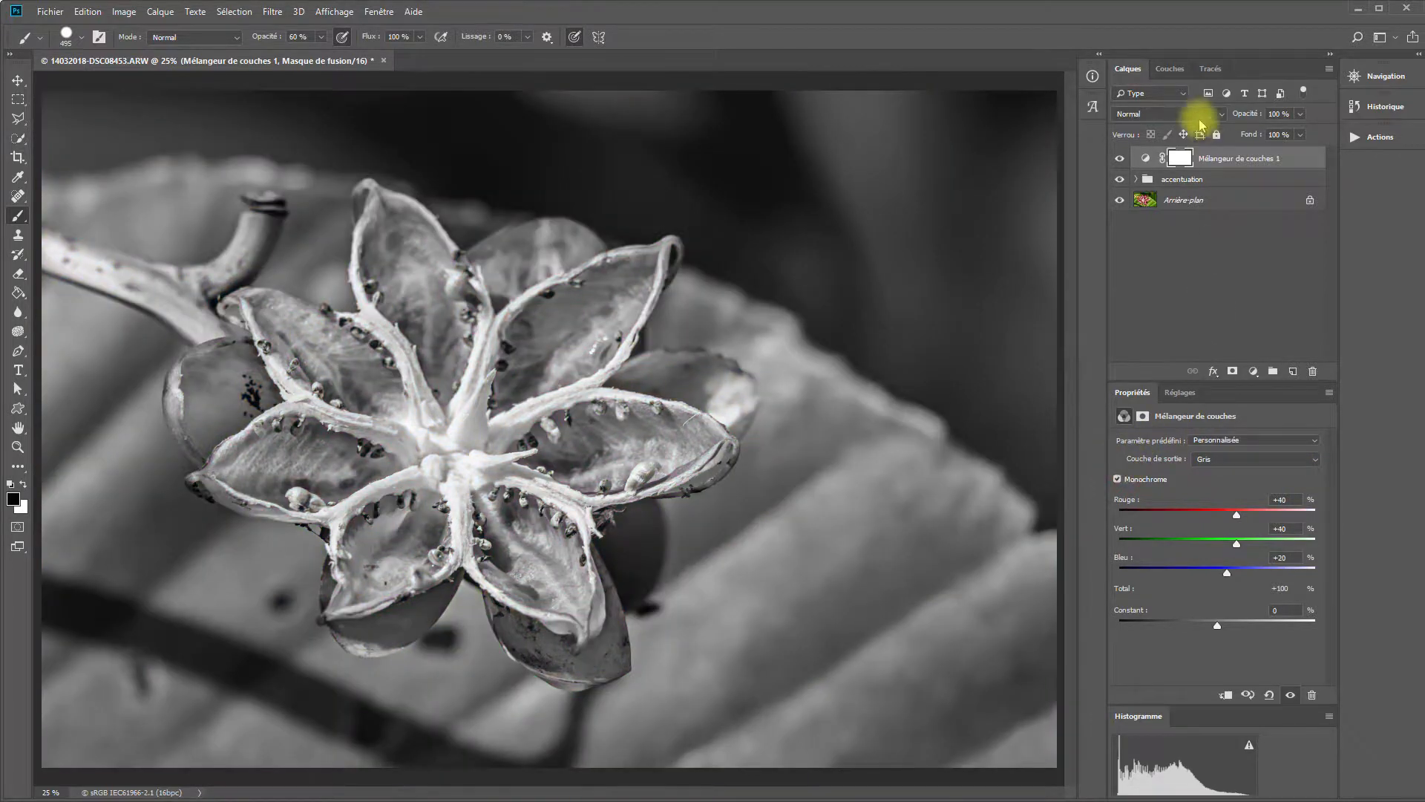
Set the Channel Mixer layer's blend mode to Lumière tamisée at 100 % opacity and compare the image with and without the layer
click(1188, 114)
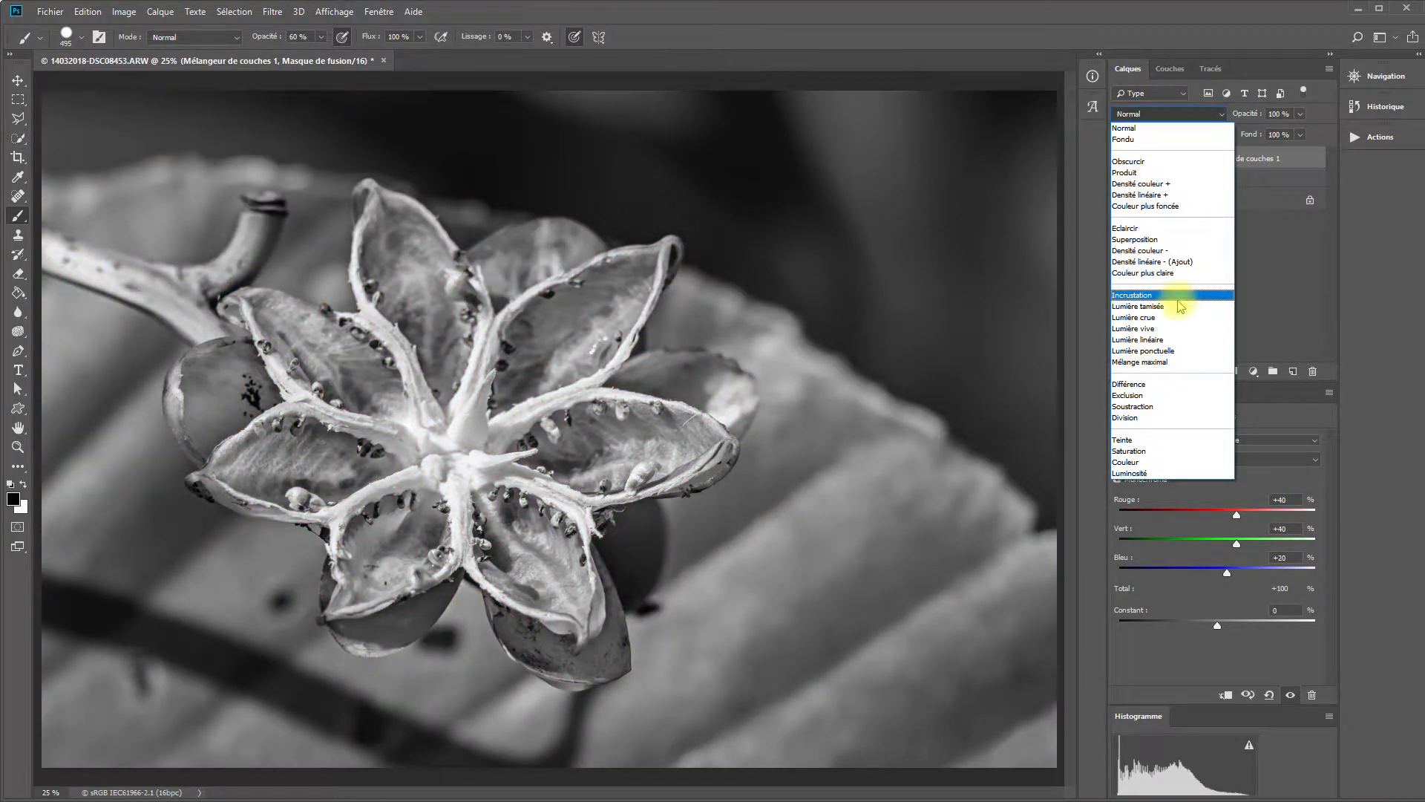
click(1180, 306)
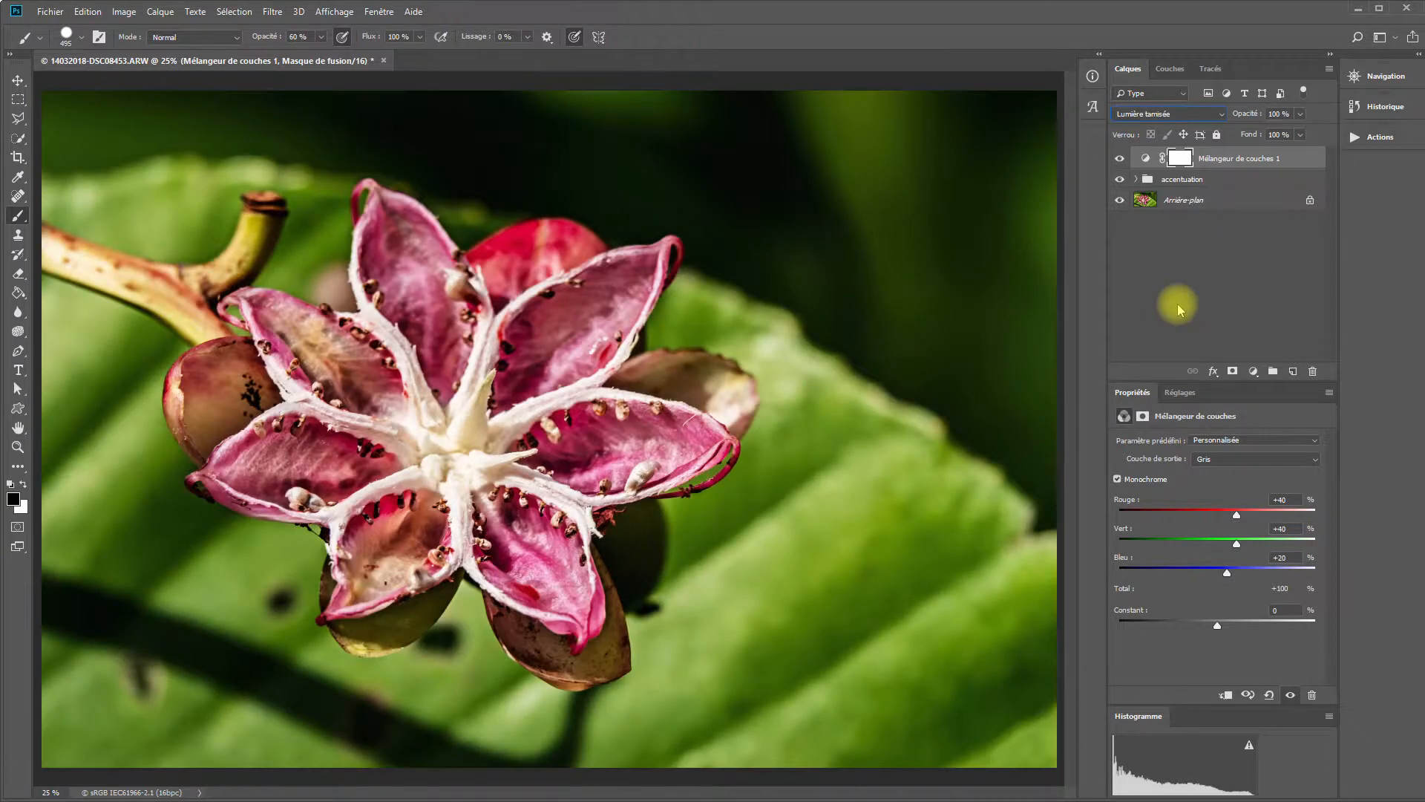
click(1121, 159)
click(1120, 159)
click(1120, 159)
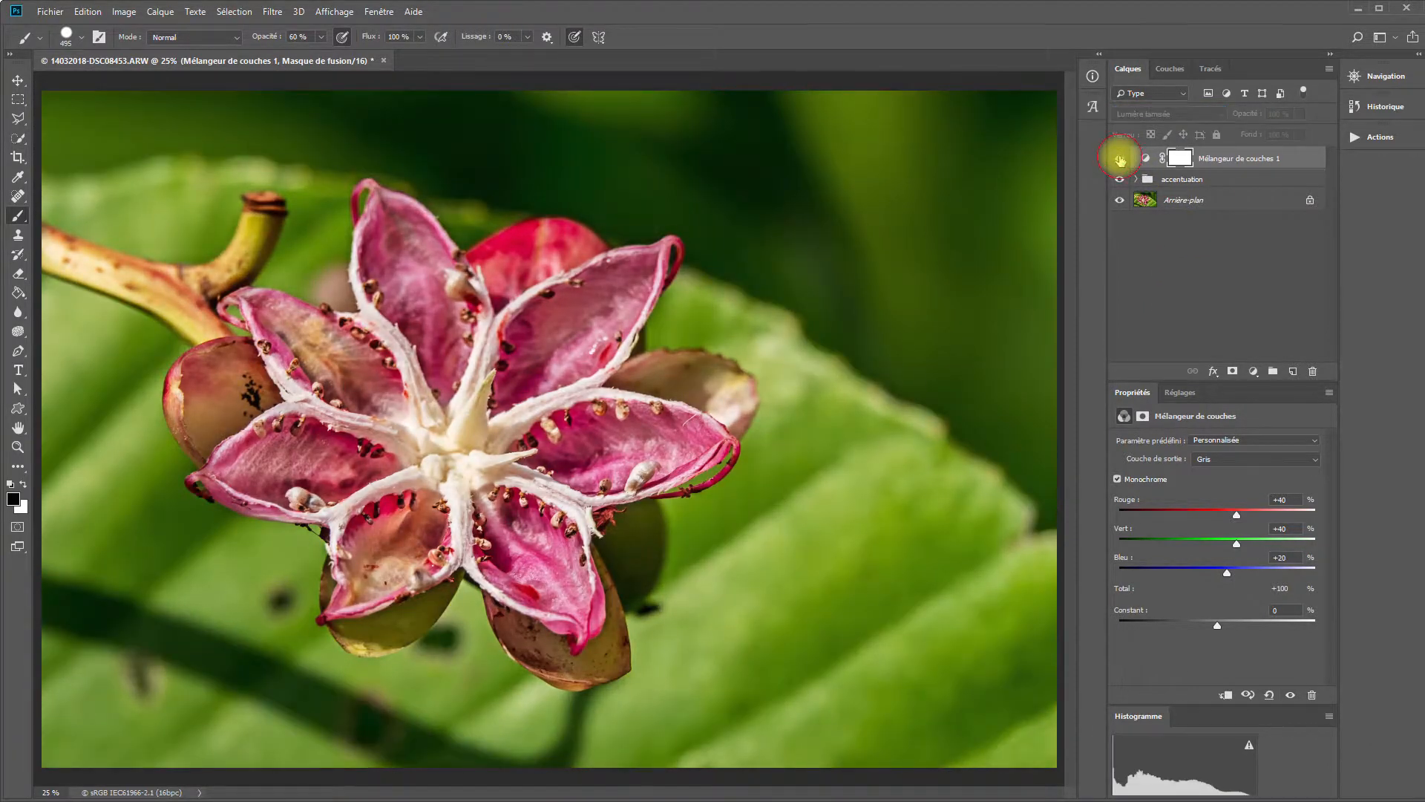
click(1120, 159)
click(1300, 113)
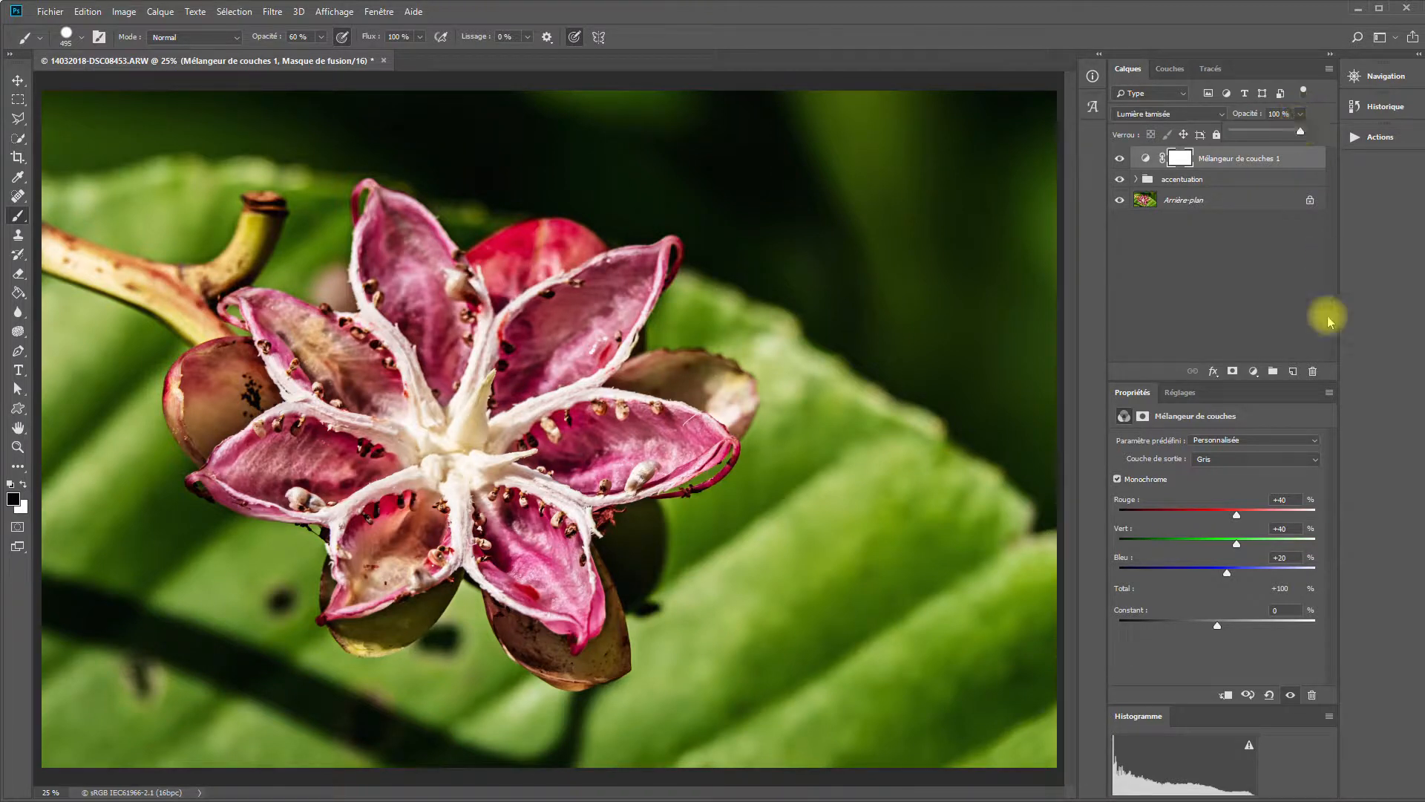
mouse_move(1300, 131)
mouse_down()
mouse_move(1248, 133)
mouse_move(1311, 132)
mouse_up()
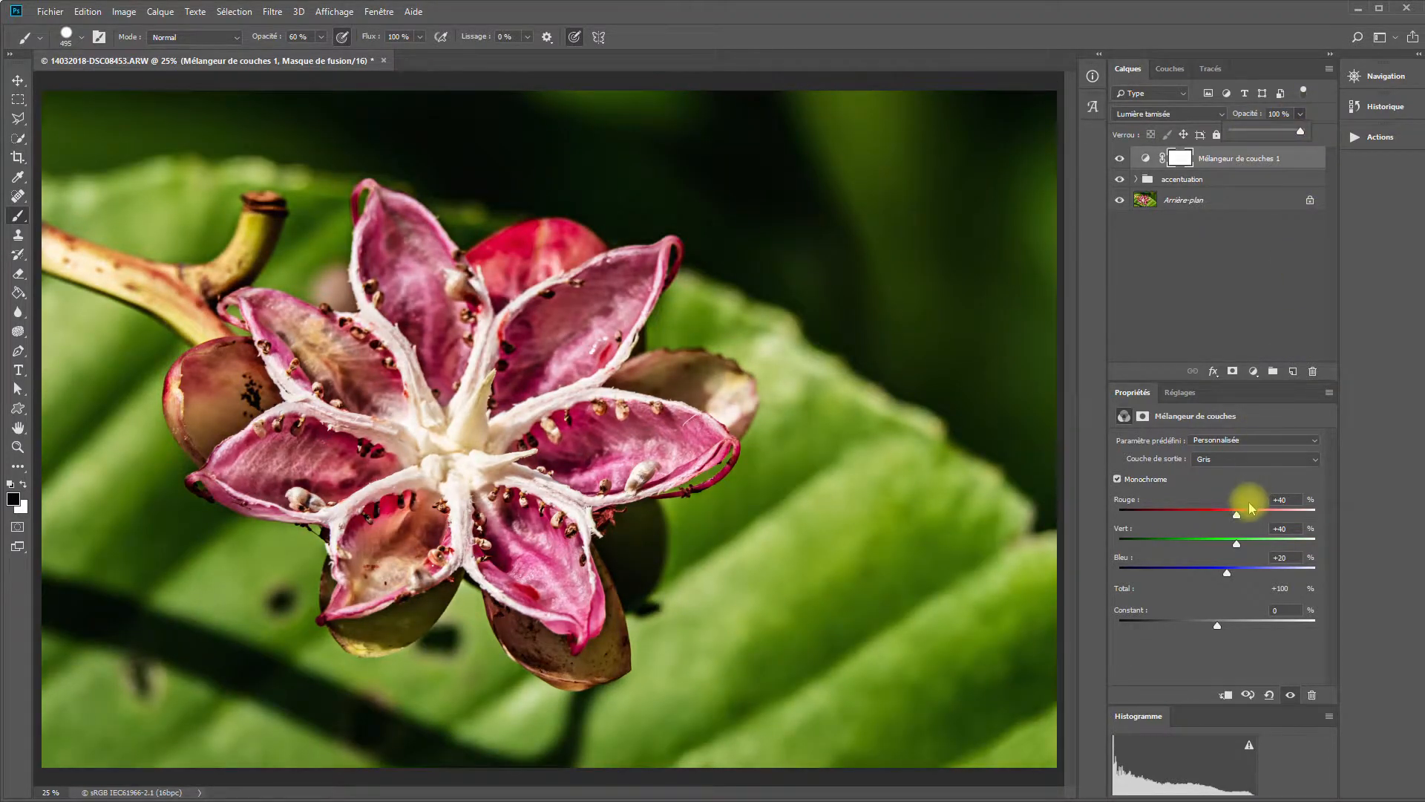
Set the Channel Mixer to Rouge +87, Vert -20 and Bleu +49, and compare the image with and without the layer
drag(1236, 513, 1247, 516)
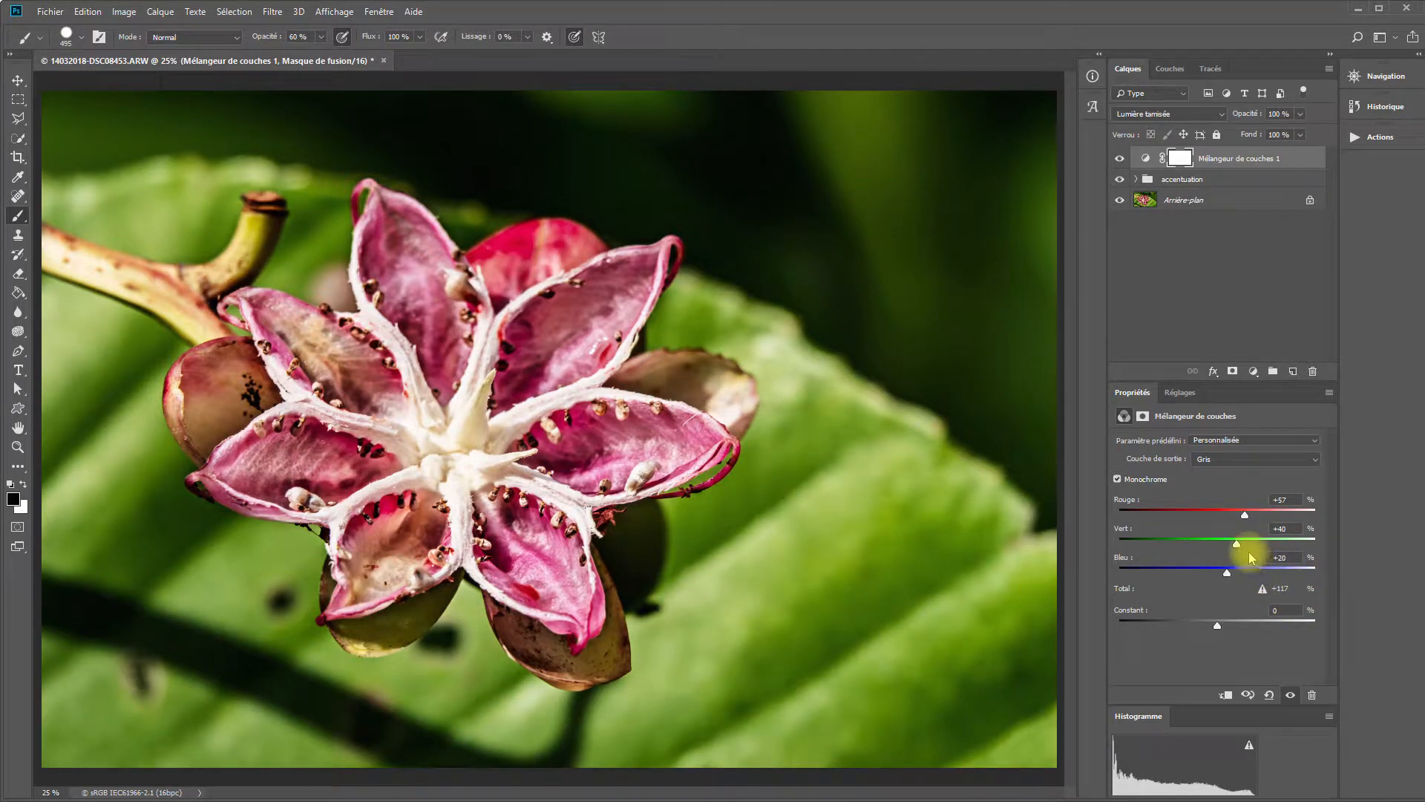
mouse_move(1250, 519)
mouse_down()
mouse_move(1228, 513)
mouse_move(1196, 546)
mouse_move(1248, 520)
mouse_up()
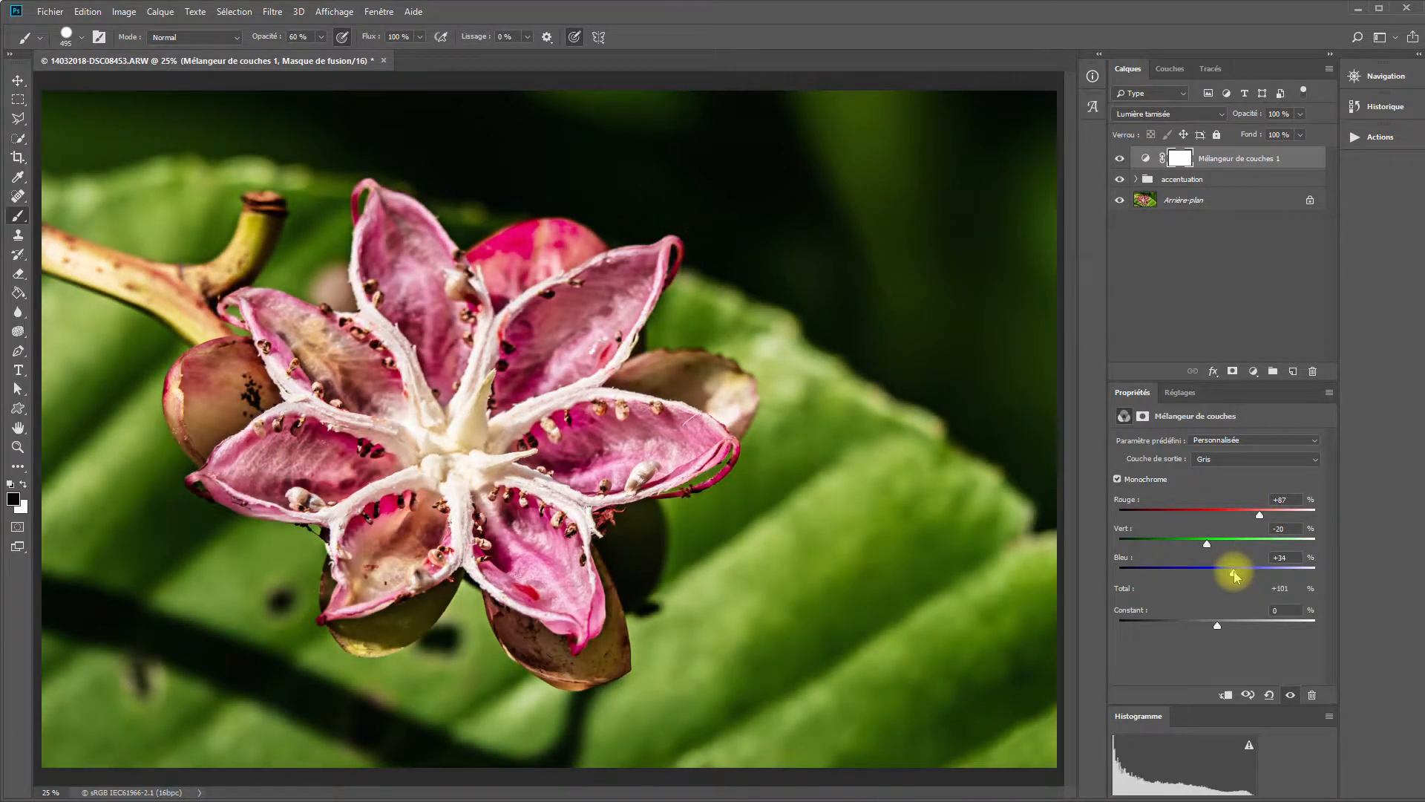
drag(1231, 576, 1242, 574)
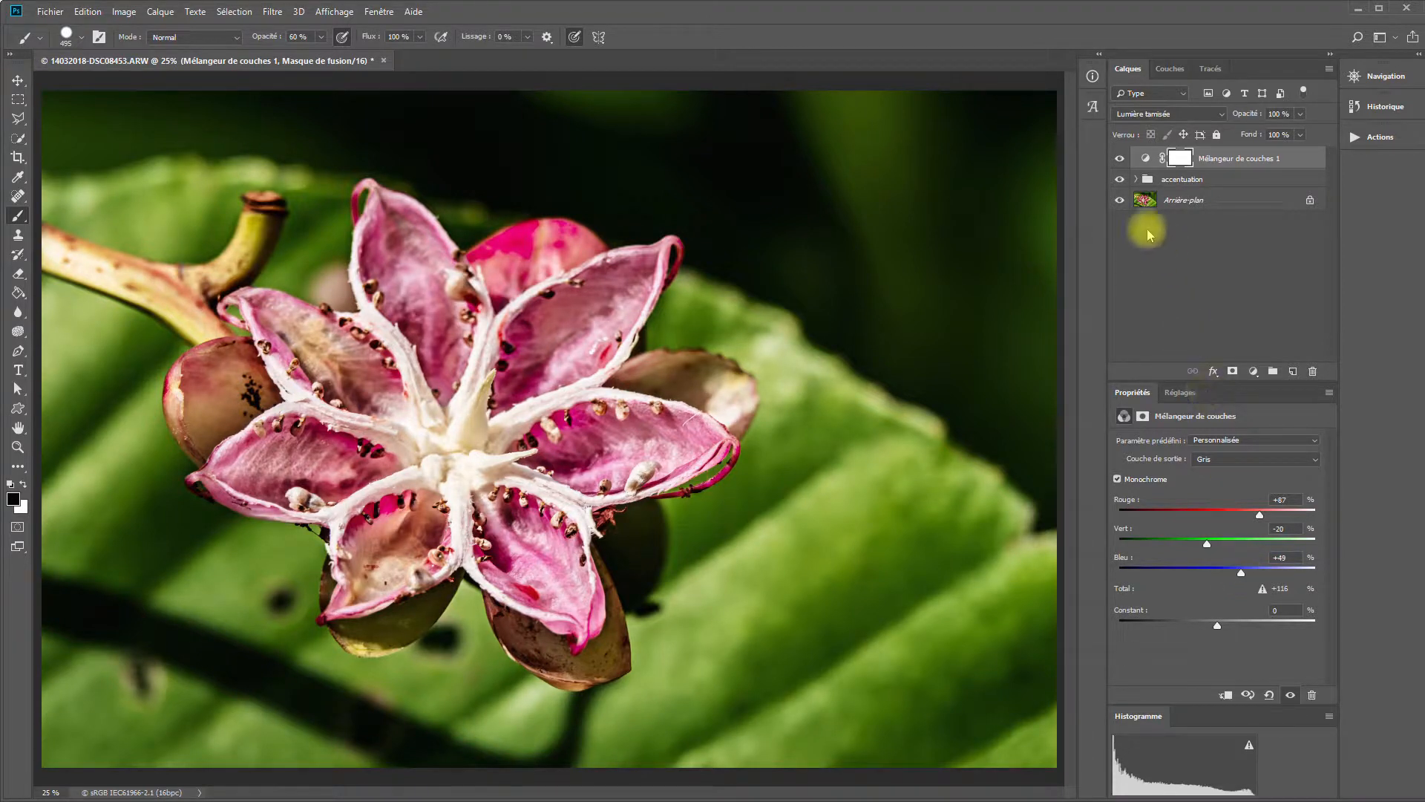
click(1121, 157)
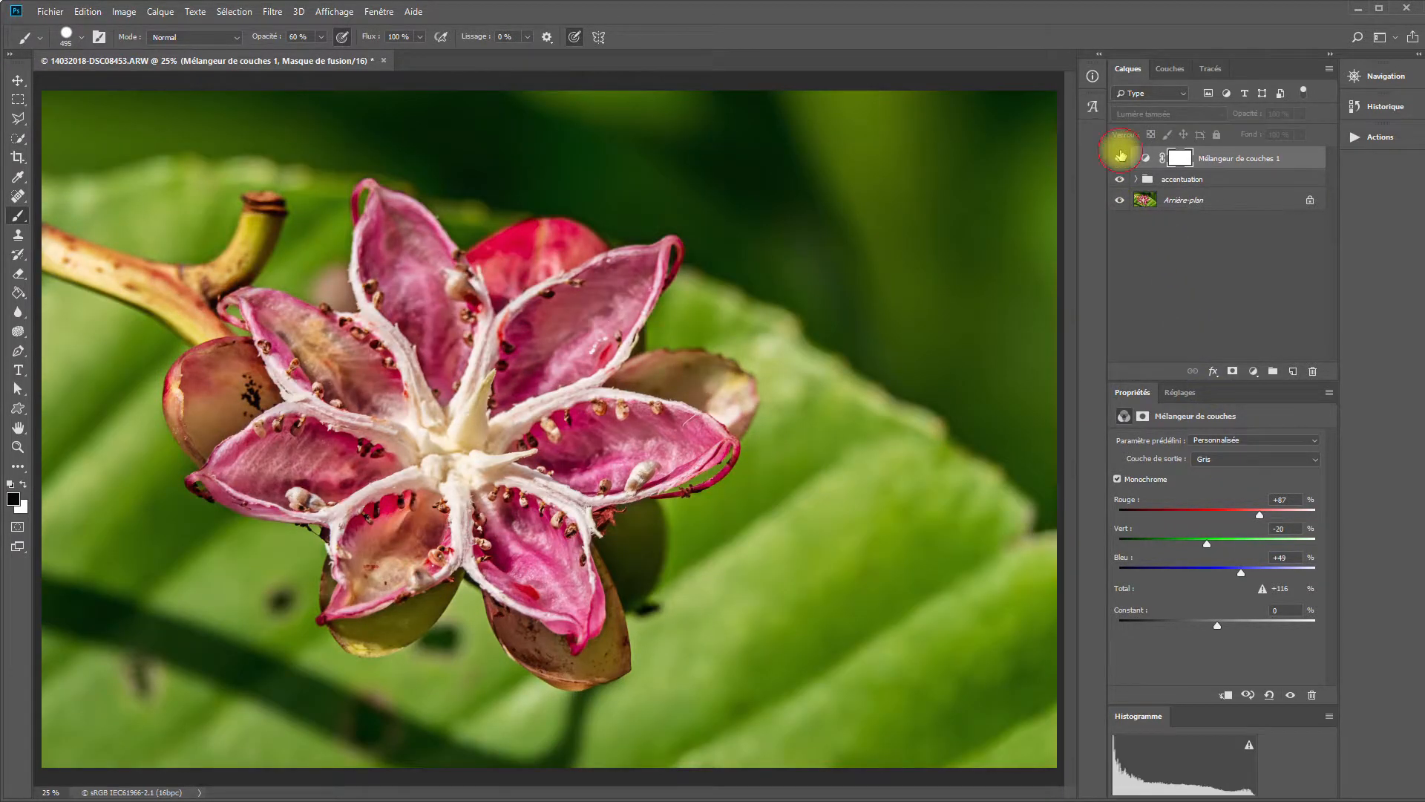
click(1120, 156)
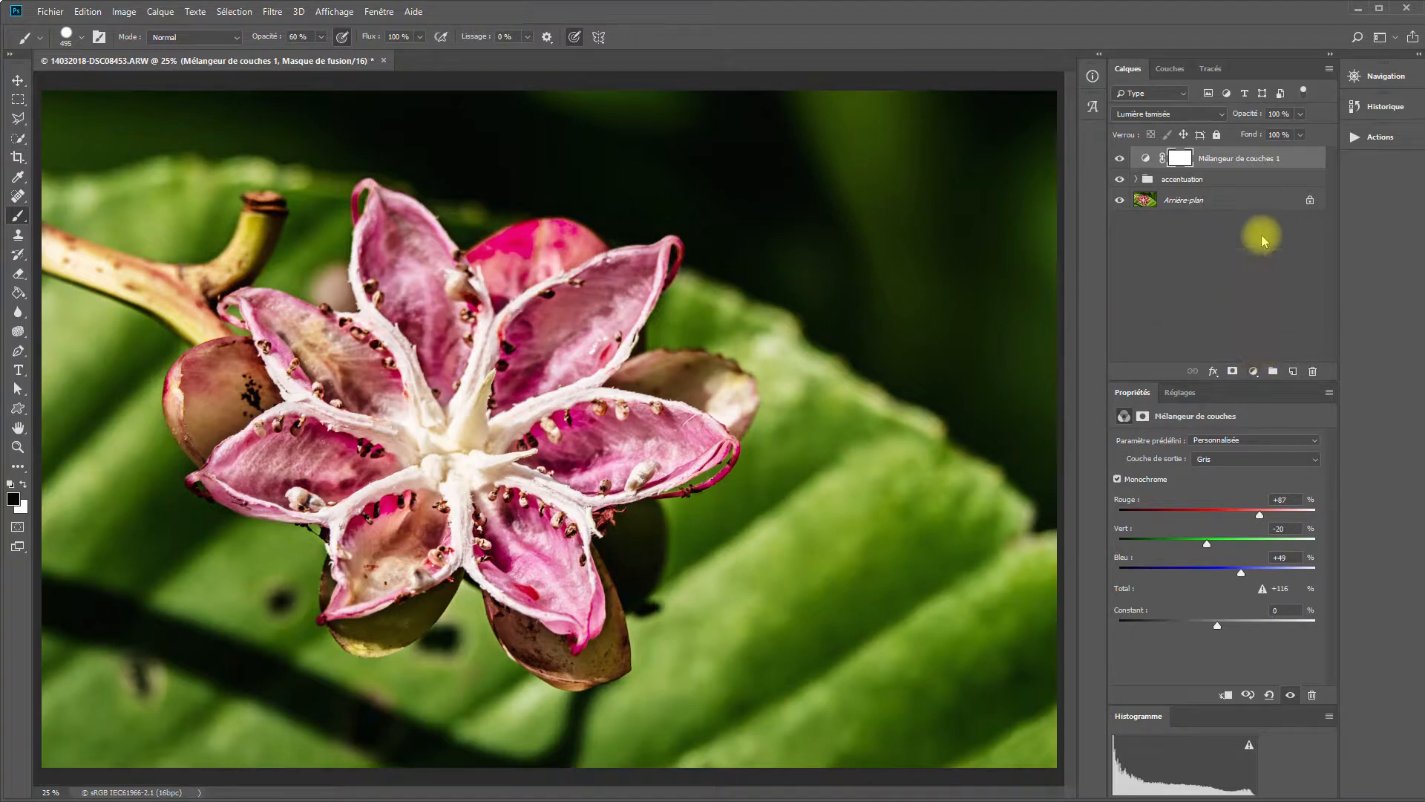
Try the Luminosité blend mode on the Channel Mixer layer and return it to Lumière tamisée
click(1208, 117)
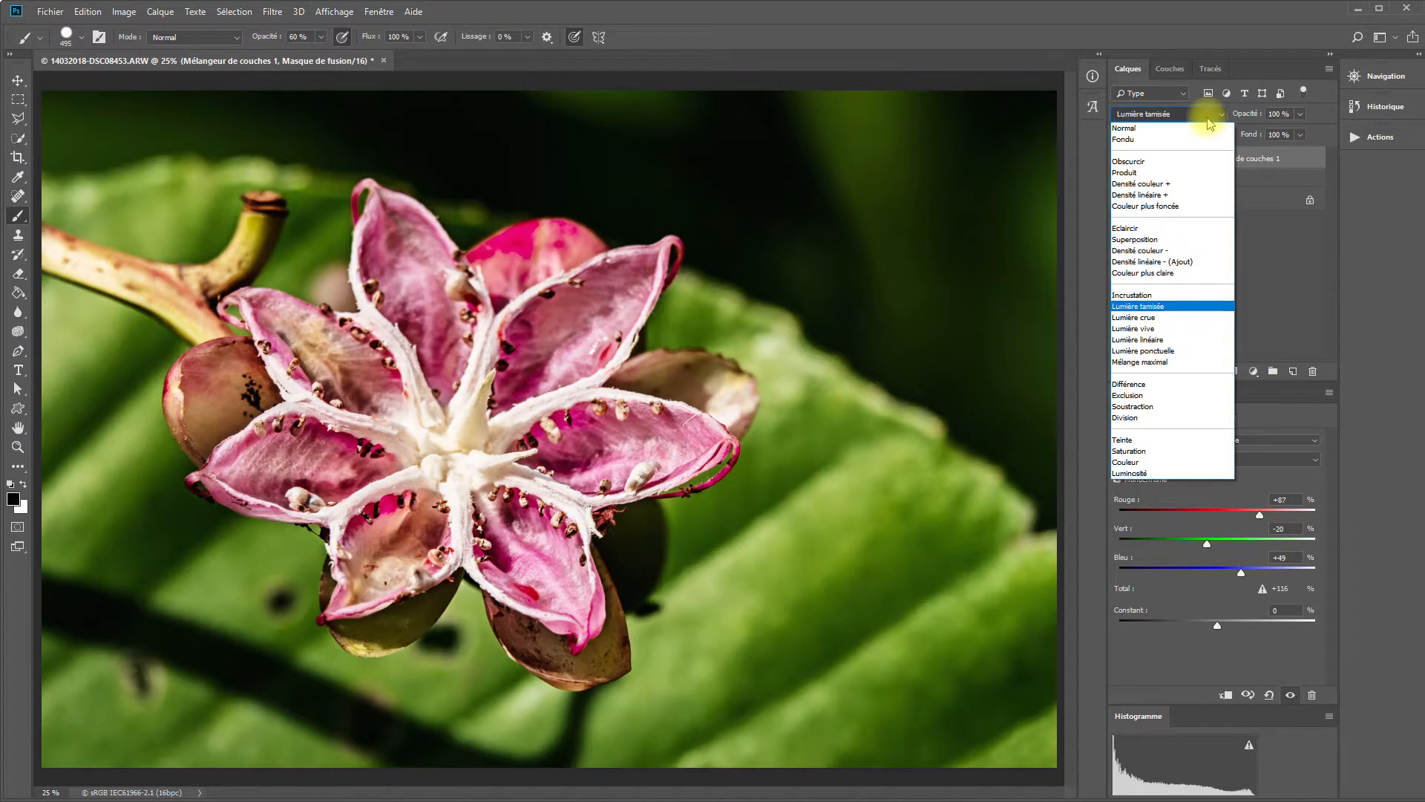
click(1174, 473)
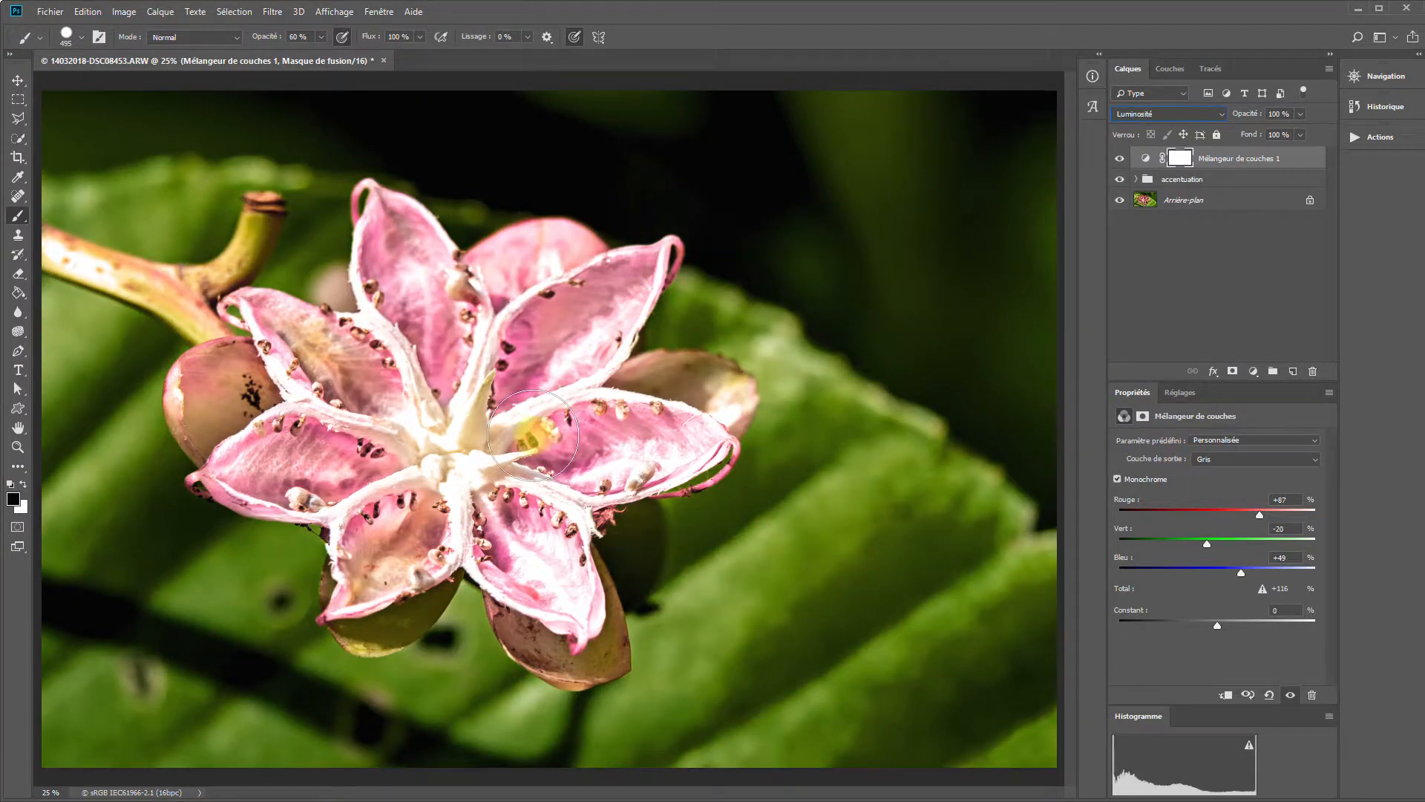
click(1188, 113)
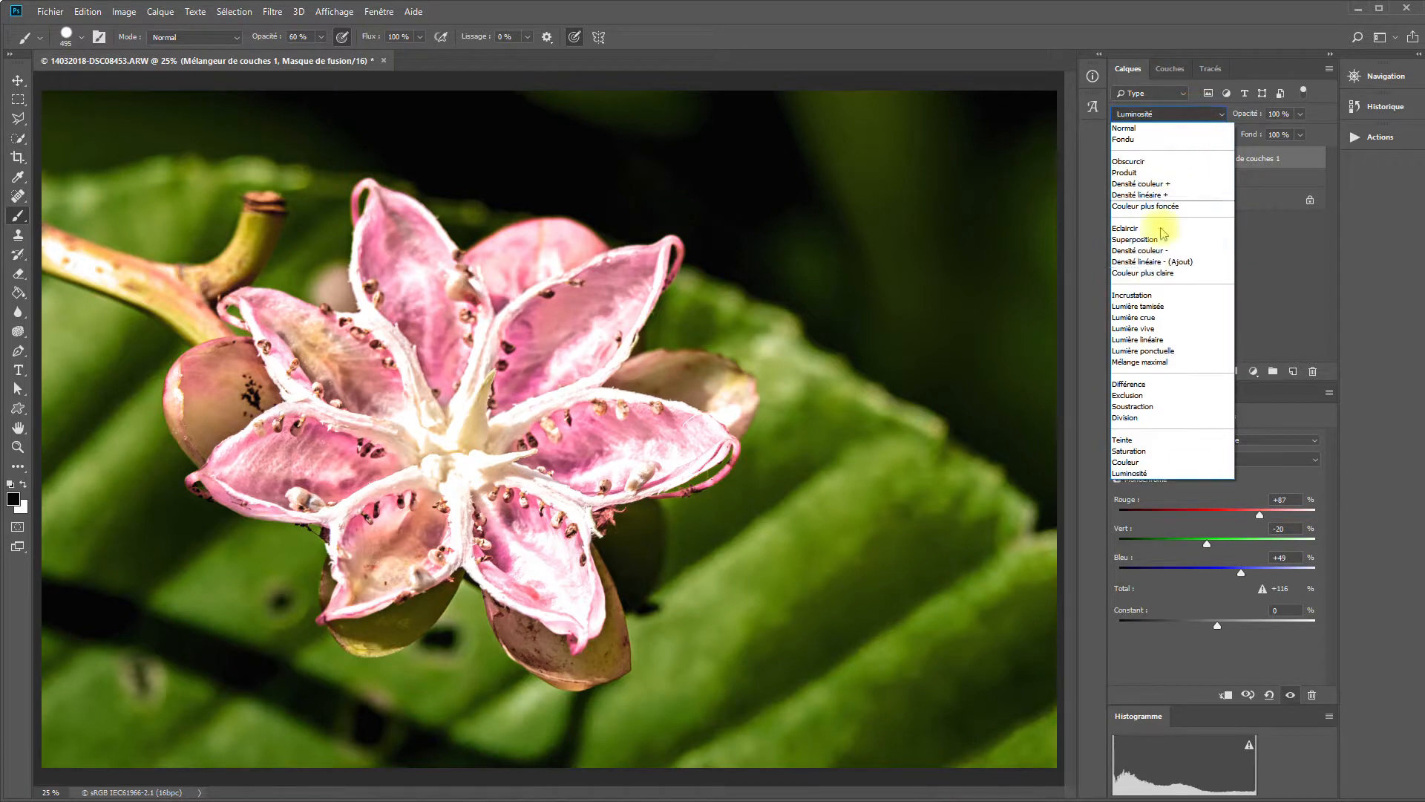
click(1179, 305)
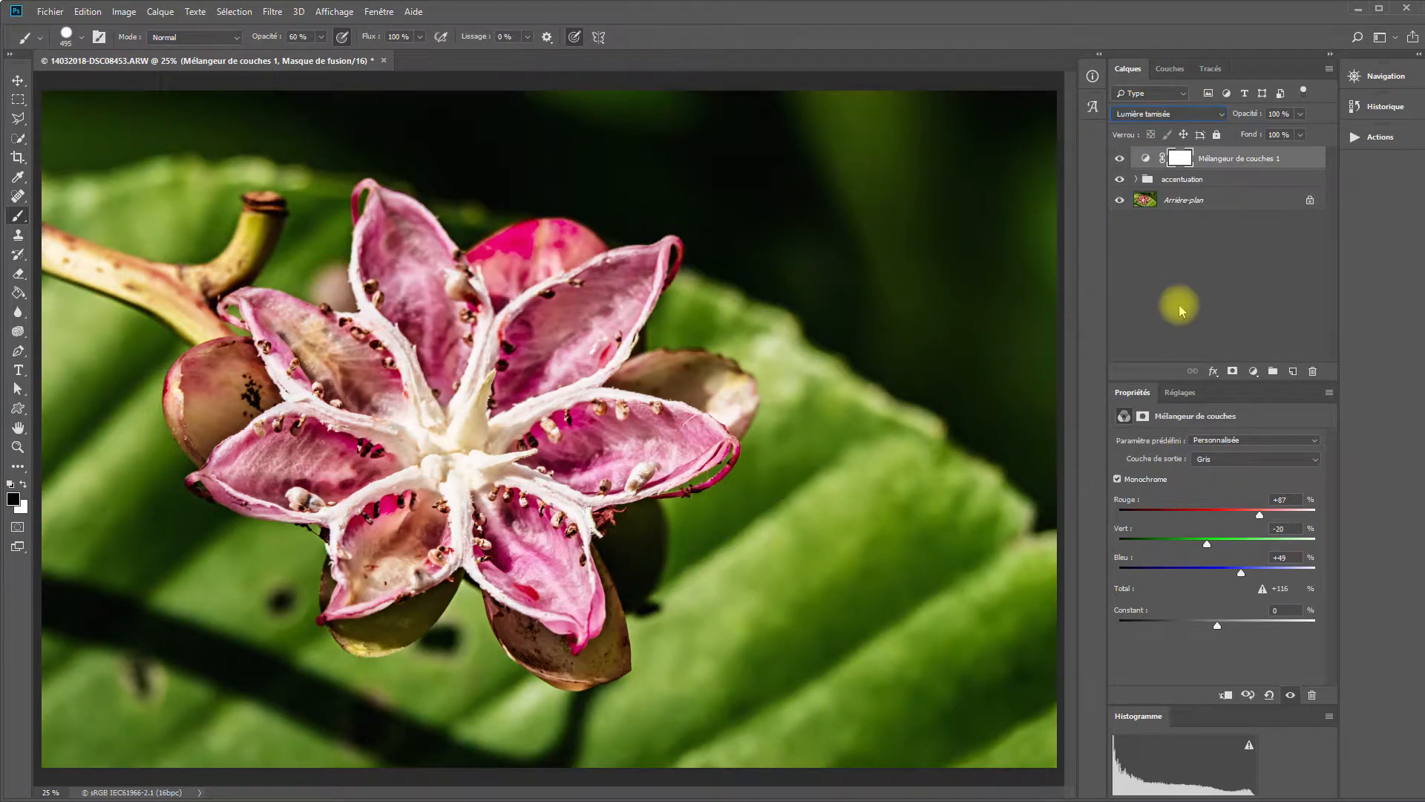
Add a Selective Color (Correction sélective) adjustment layer and set its Rouges to Cyan -57 and Noir +23
click(1255, 373)
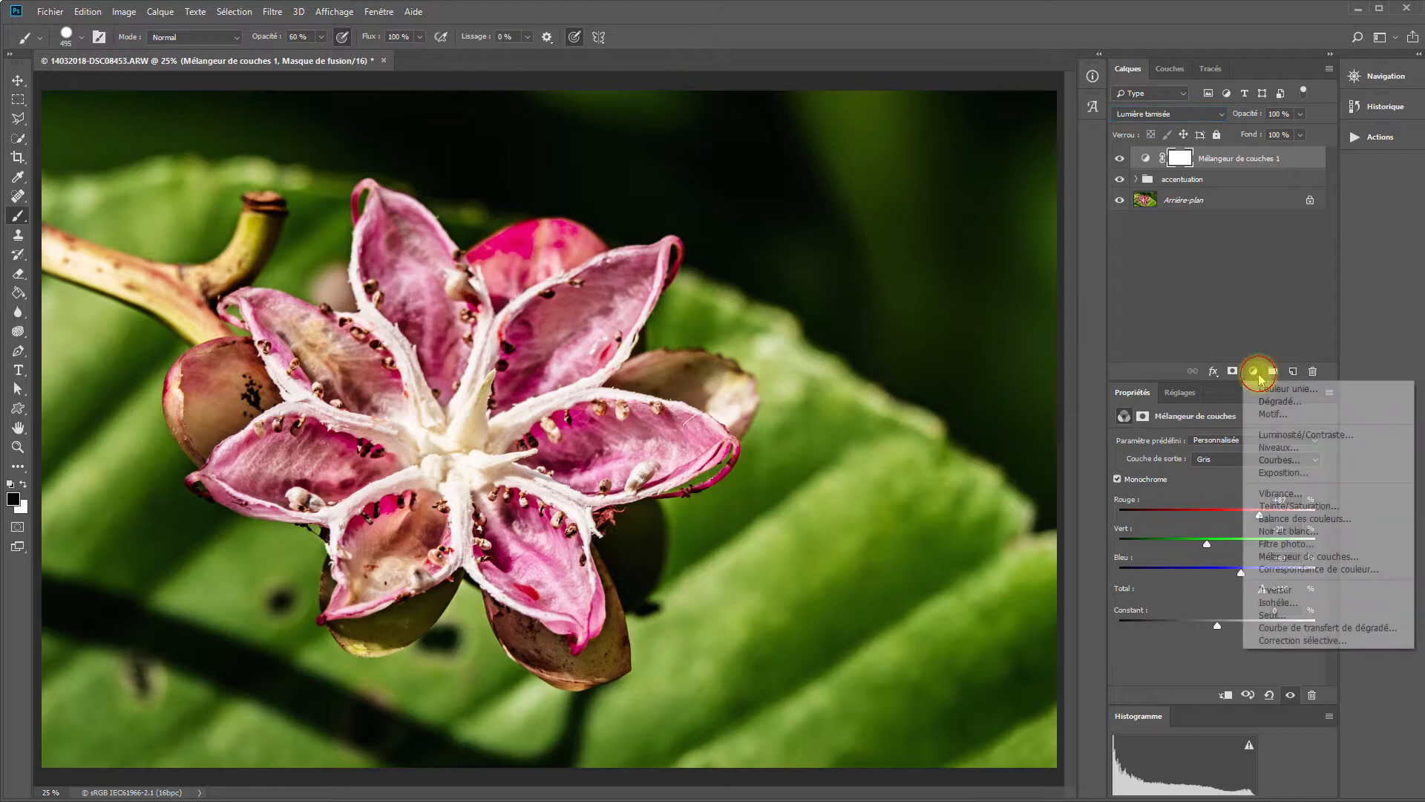
click(1308, 641)
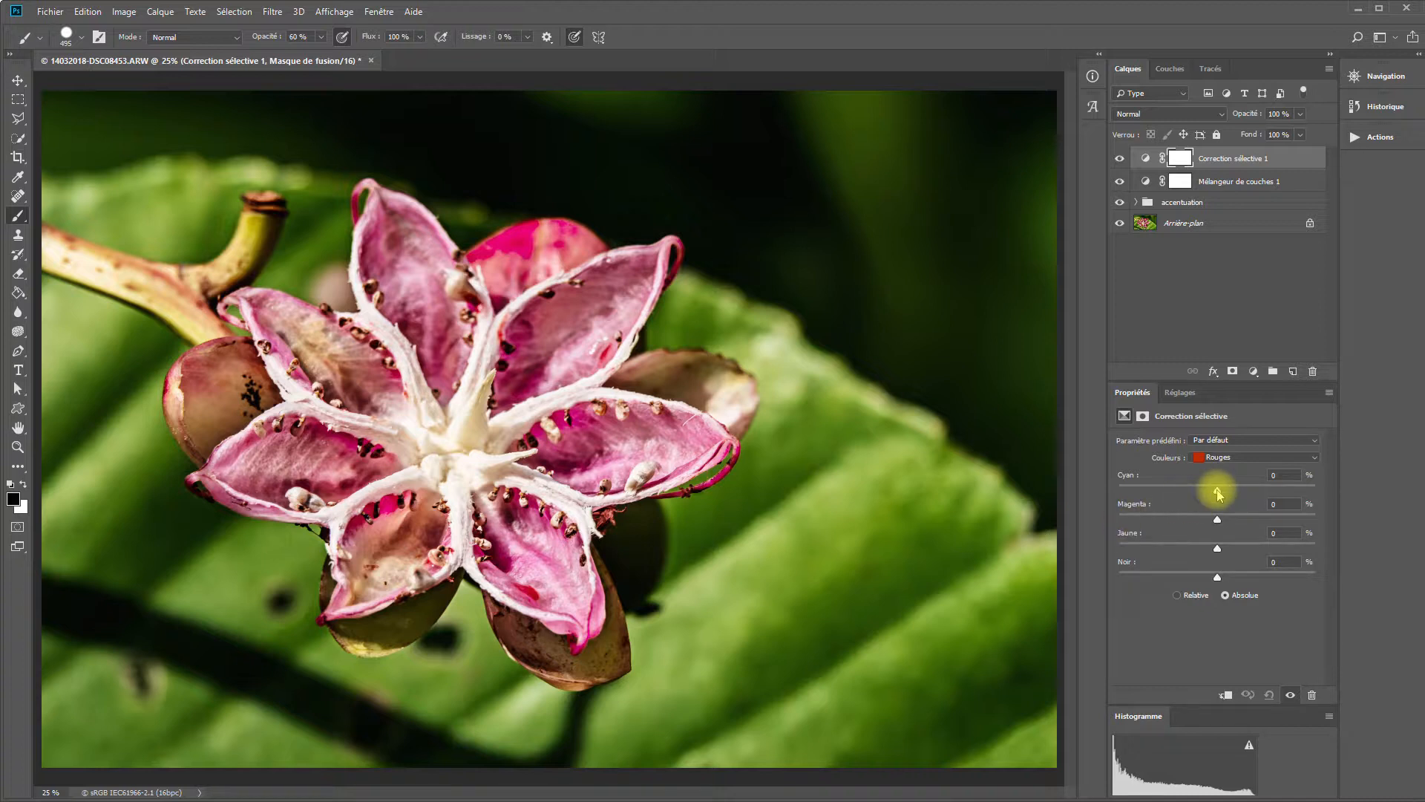
drag(1218, 493, 1181, 492)
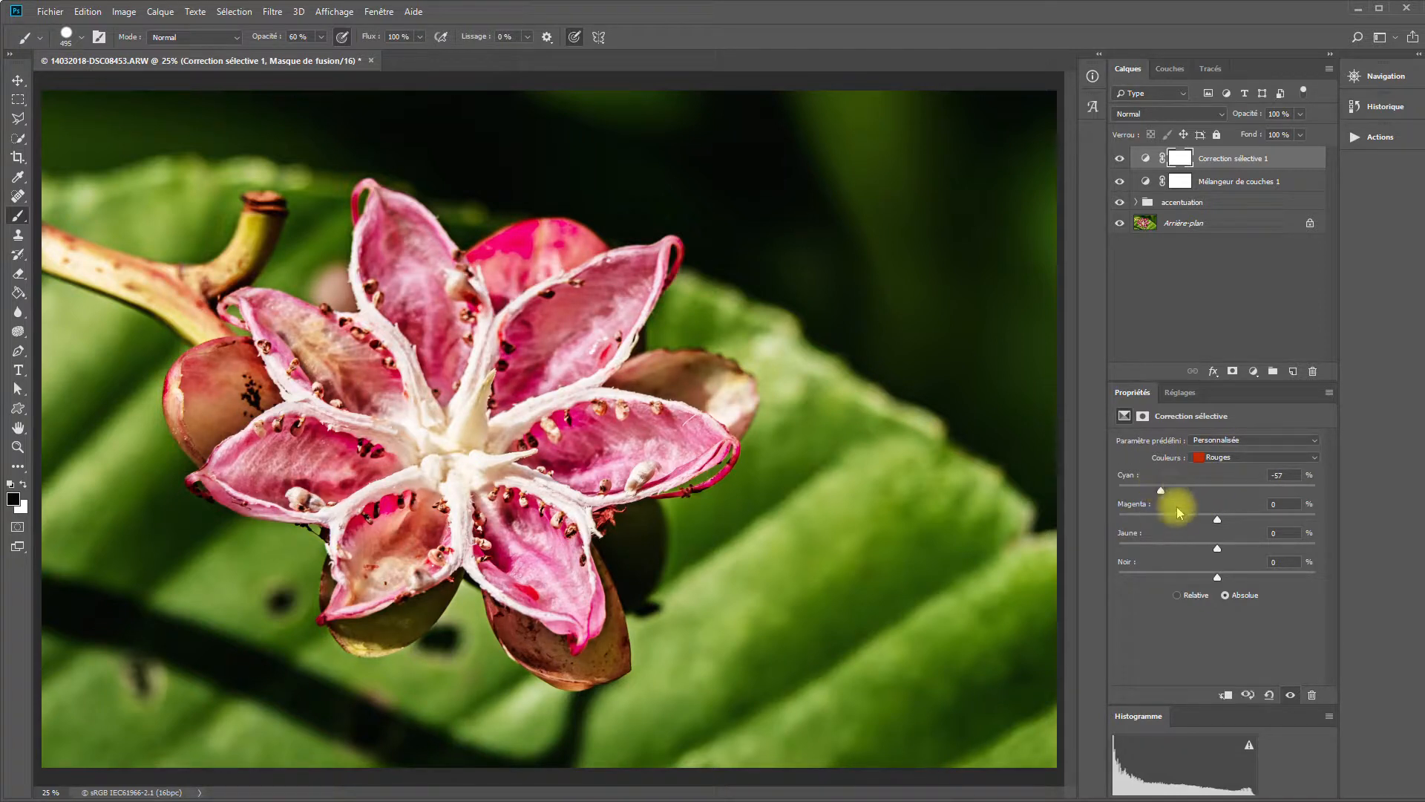
mouse_move(1230, 578)
mouse_down()
mouse_move(1200, 572)
mouse_move(1242, 574)
mouse_up()
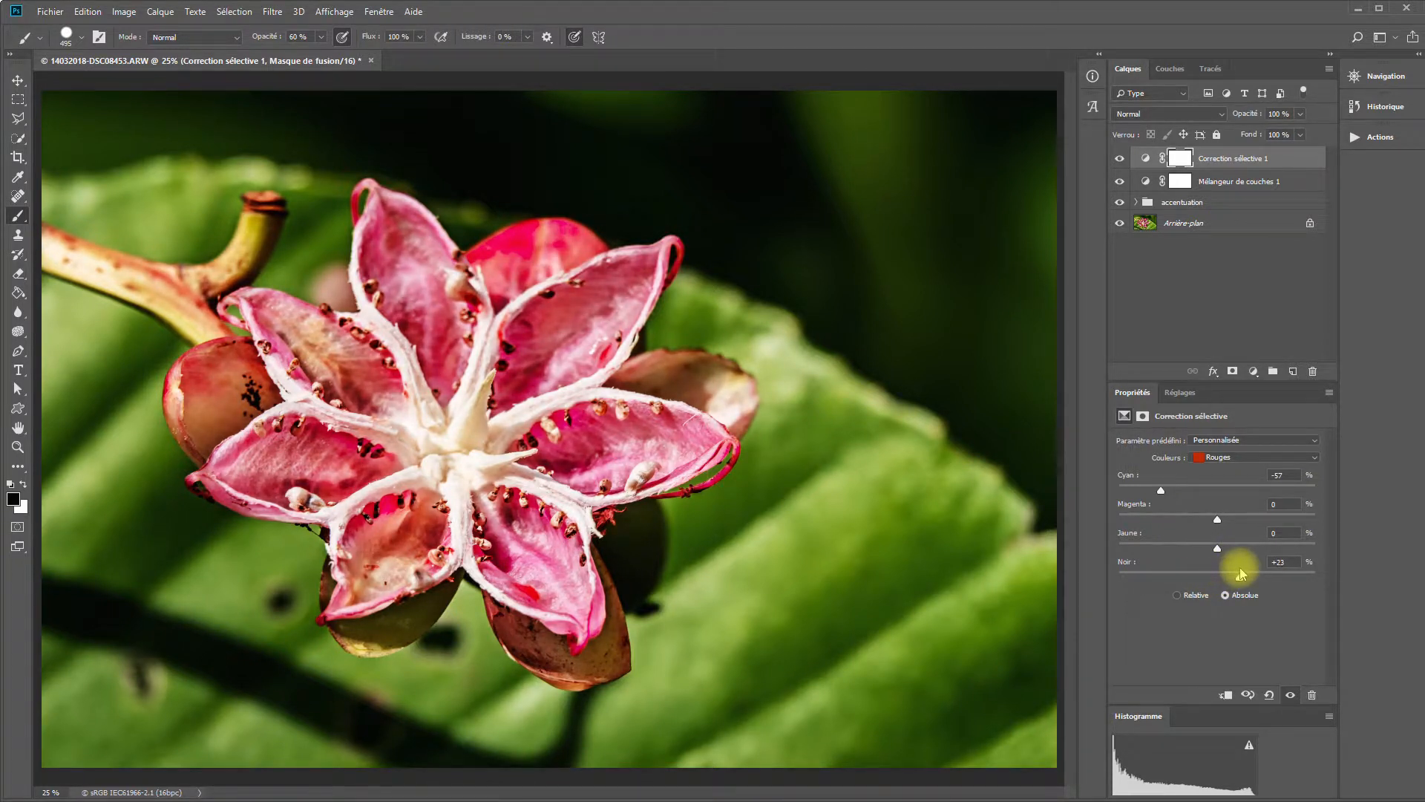
In the Selective Color adjustment, set Magenta to +1 for the Verts and to +27 for the Magentas
click(1245, 460)
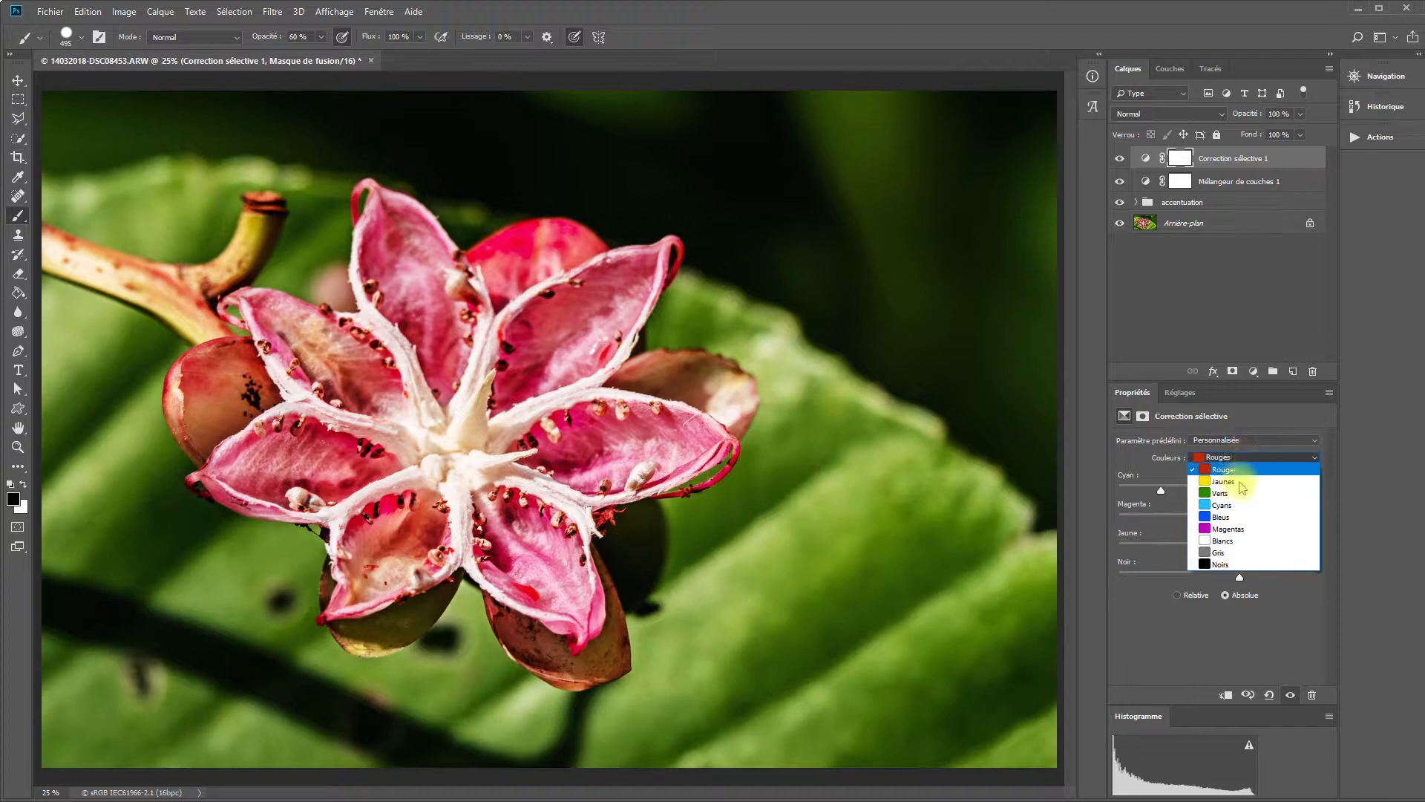
click(1242, 493)
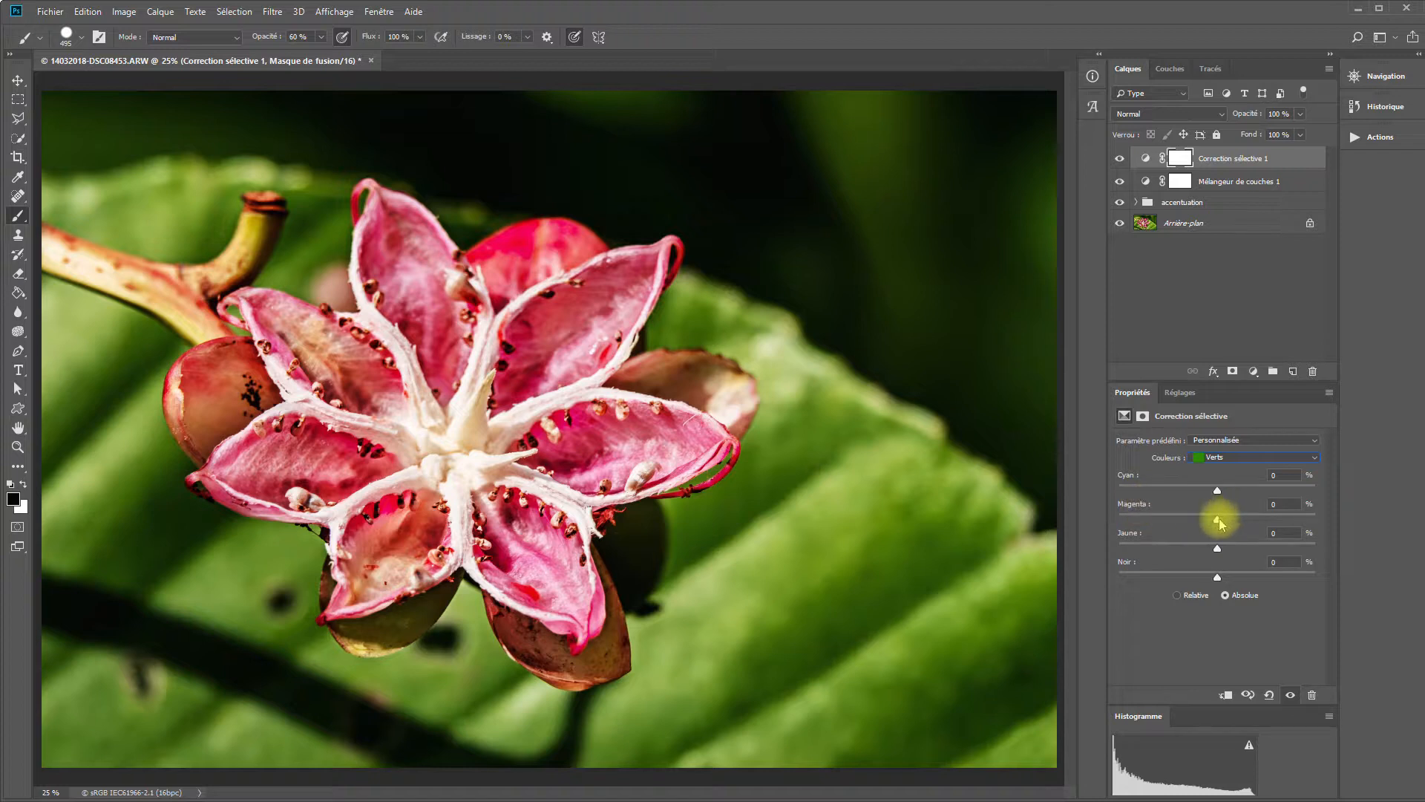
mouse_move(1221, 522)
mouse_down()
mouse_move(1165, 520)
mouse_move(1289, 520)
mouse_move(1229, 527)
mouse_up()
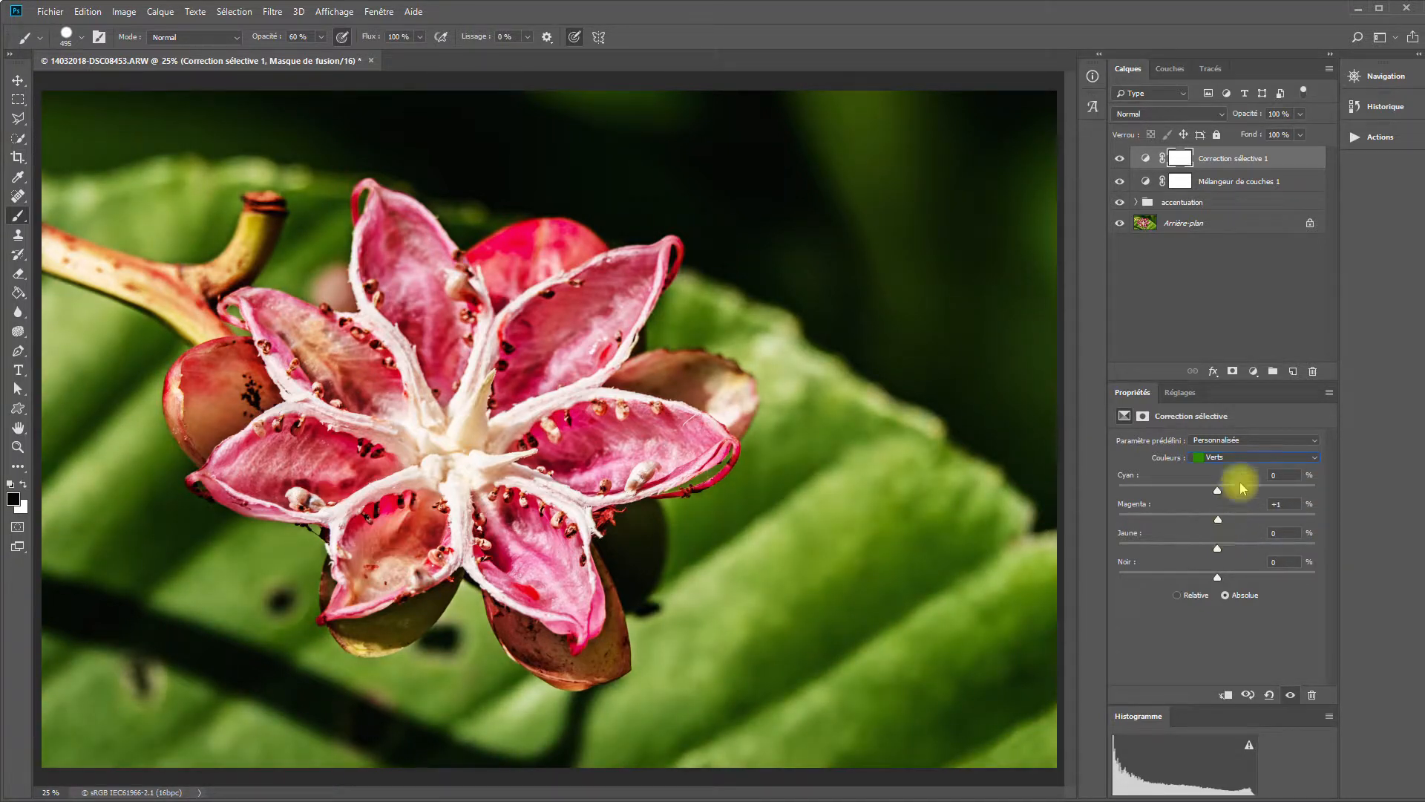
click(1243, 457)
click(1252, 530)
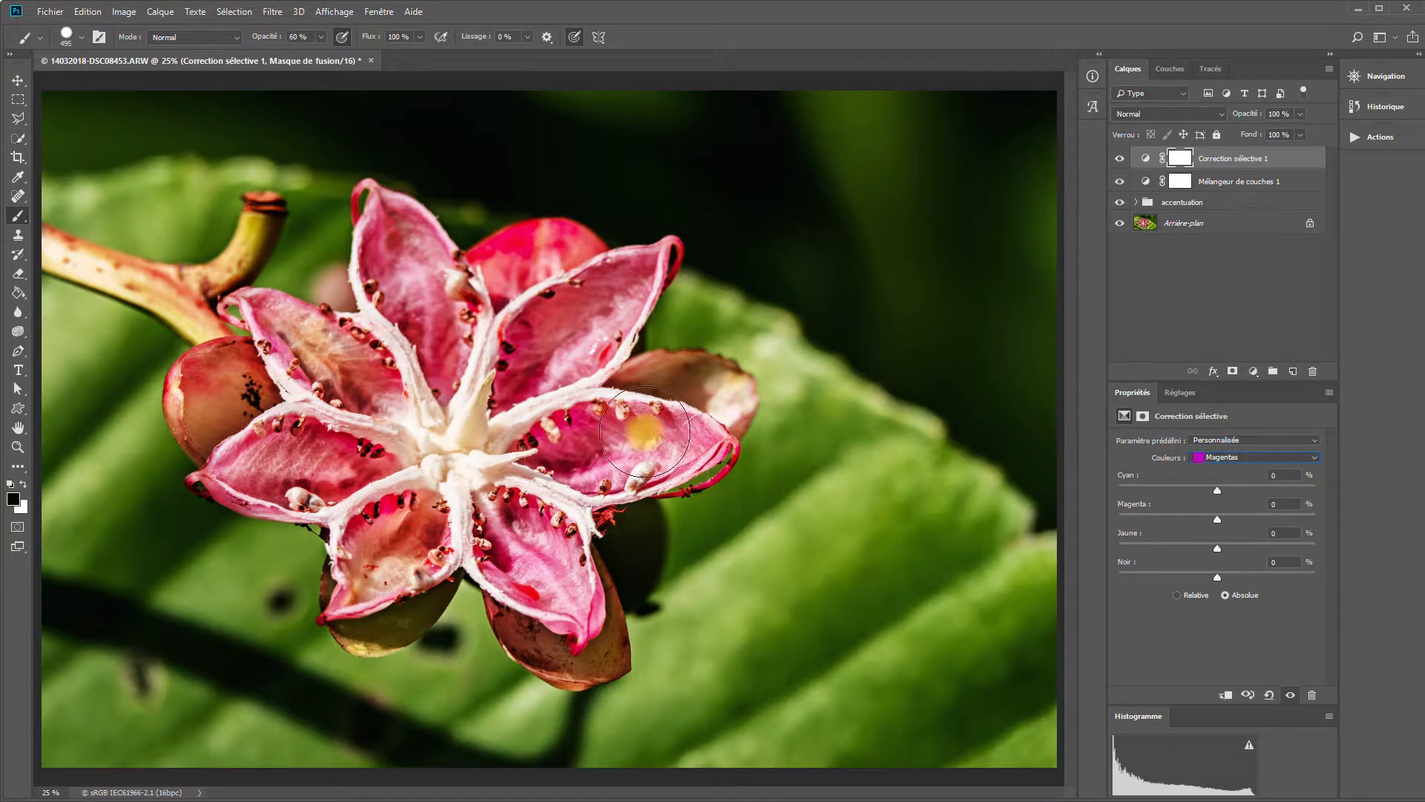
mouse_move(1220, 522)
mouse_down()
mouse_move(1267, 522)
mouse_move(1245, 524)
mouse_up()
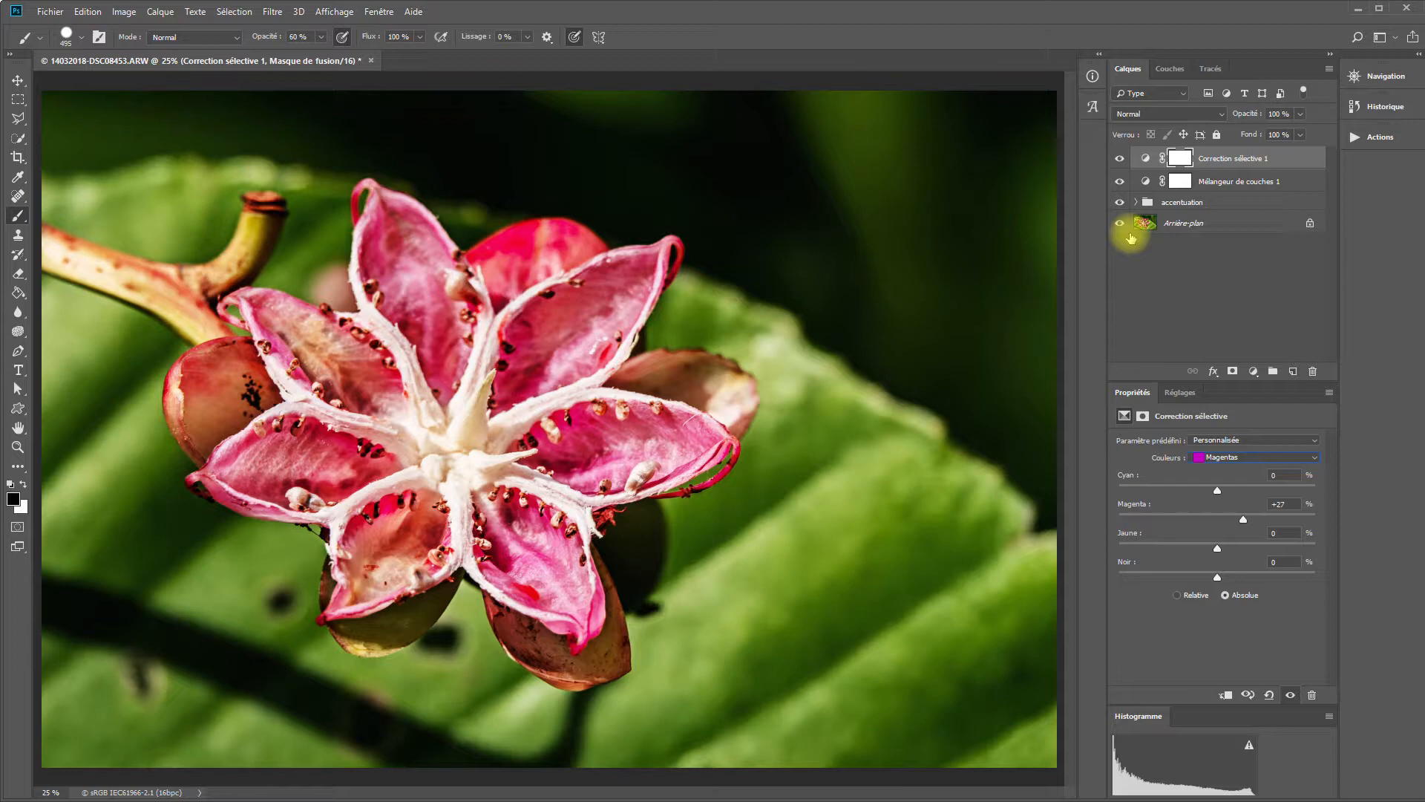
Add a Curves (Courbes) adjustment layer with points at input 129/output 127 and input 35/output 39, and lower the white point to output 236
click(1253, 371)
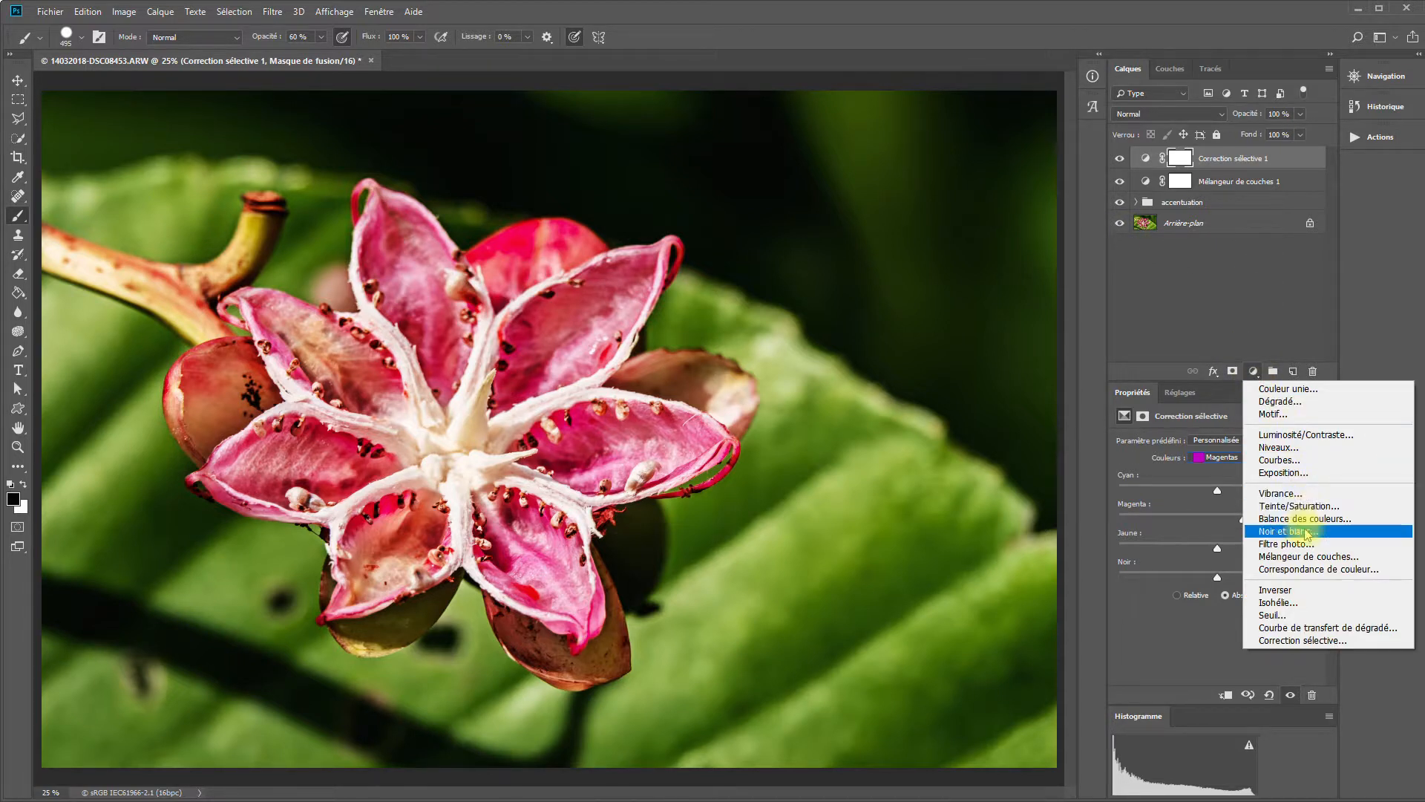
click(1312, 464)
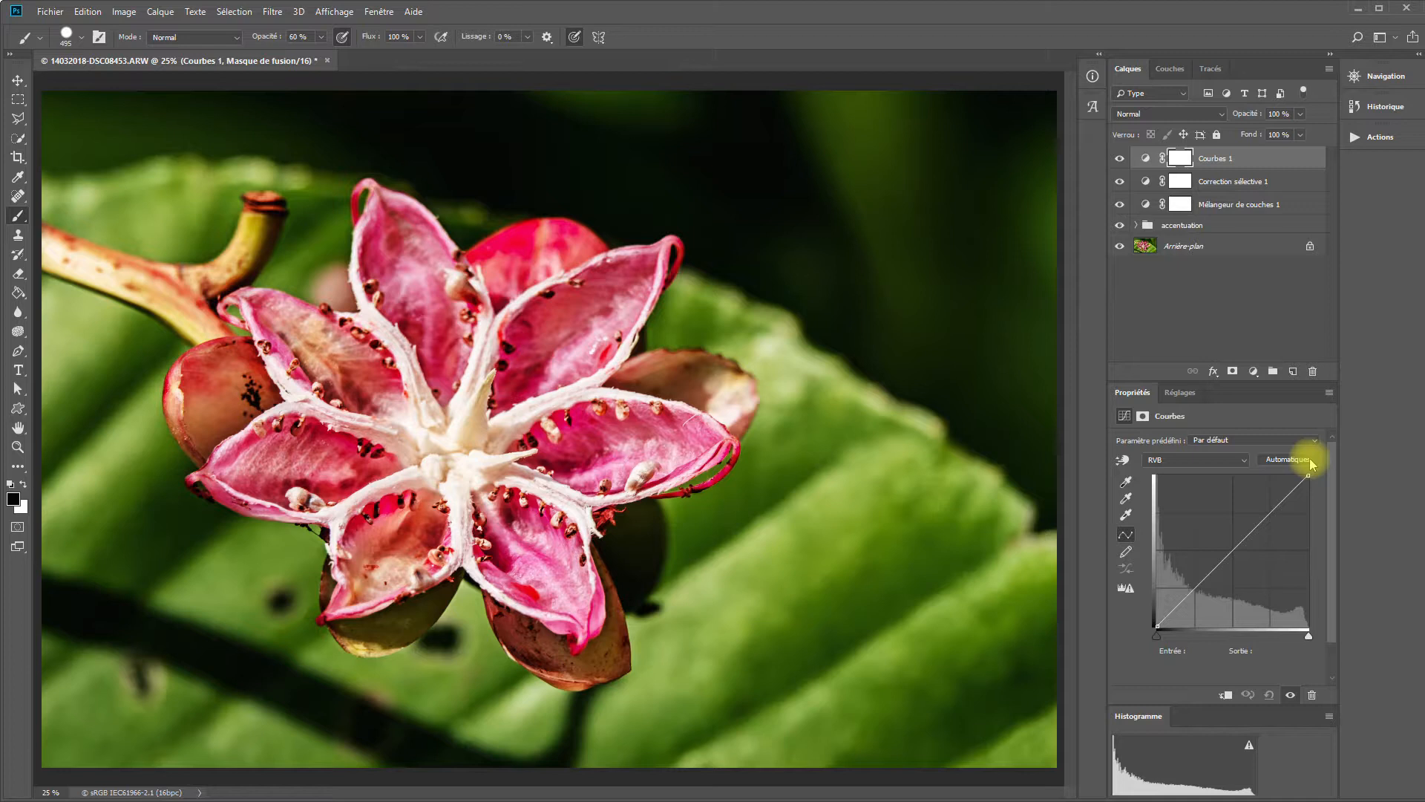
click(1234, 551)
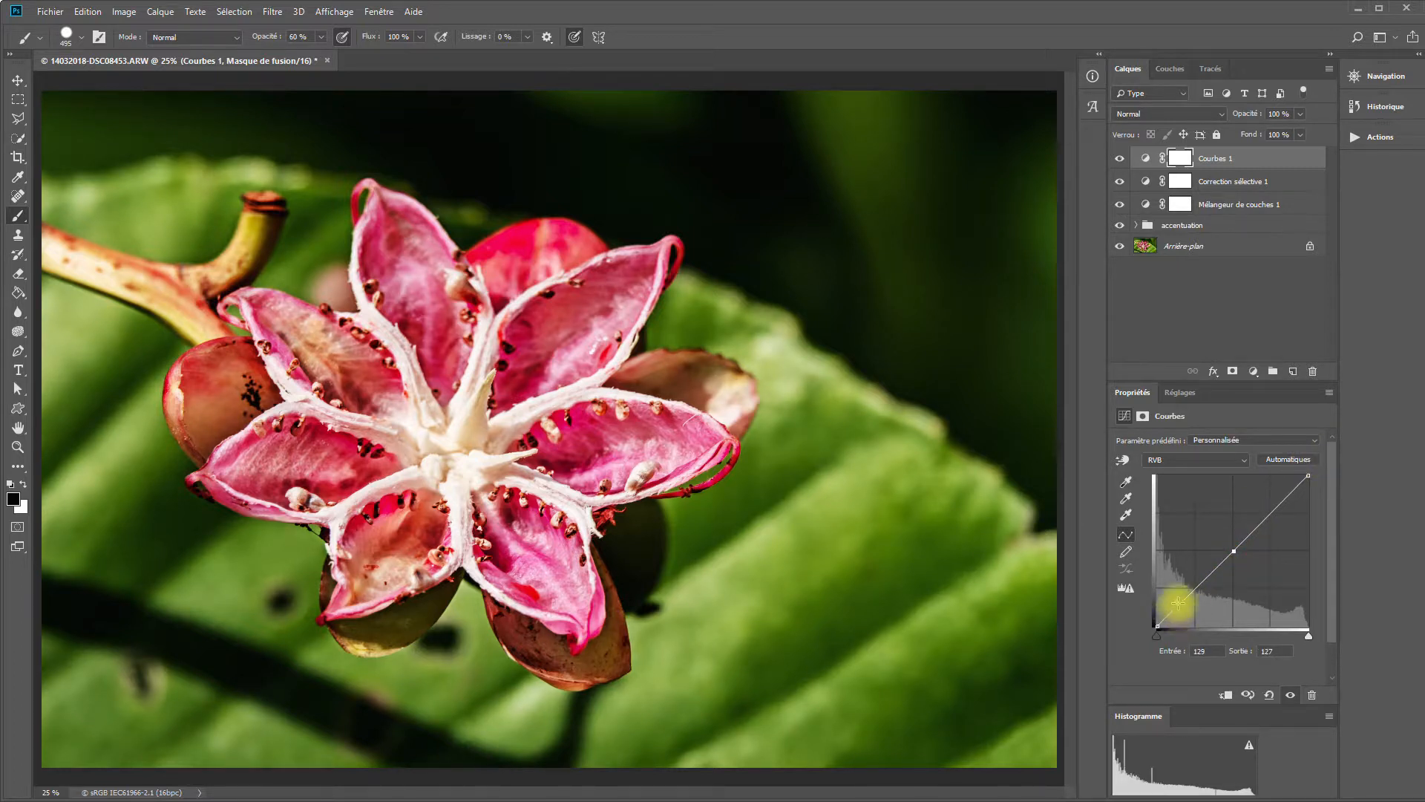
click(1178, 603)
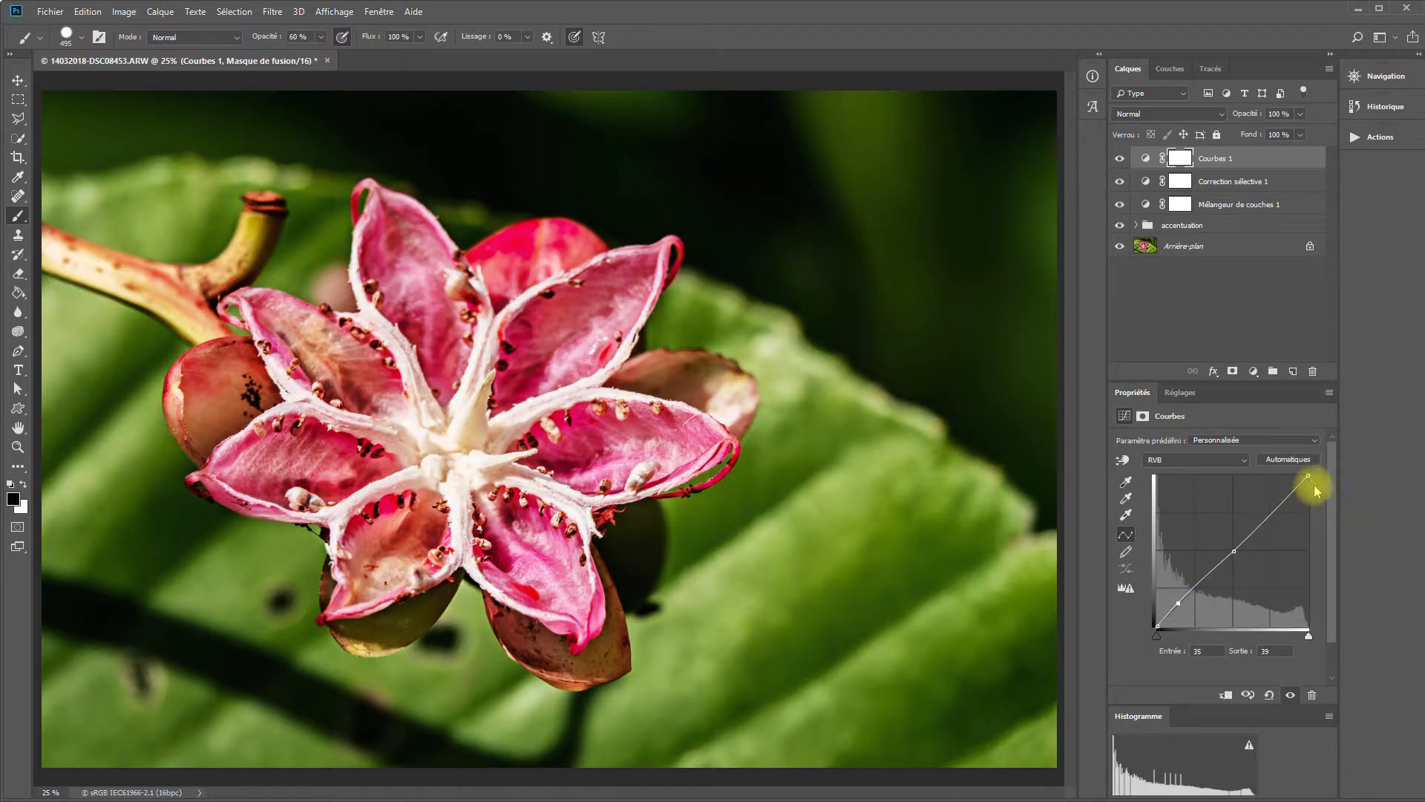
drag(1305, 475, 1303, 478)
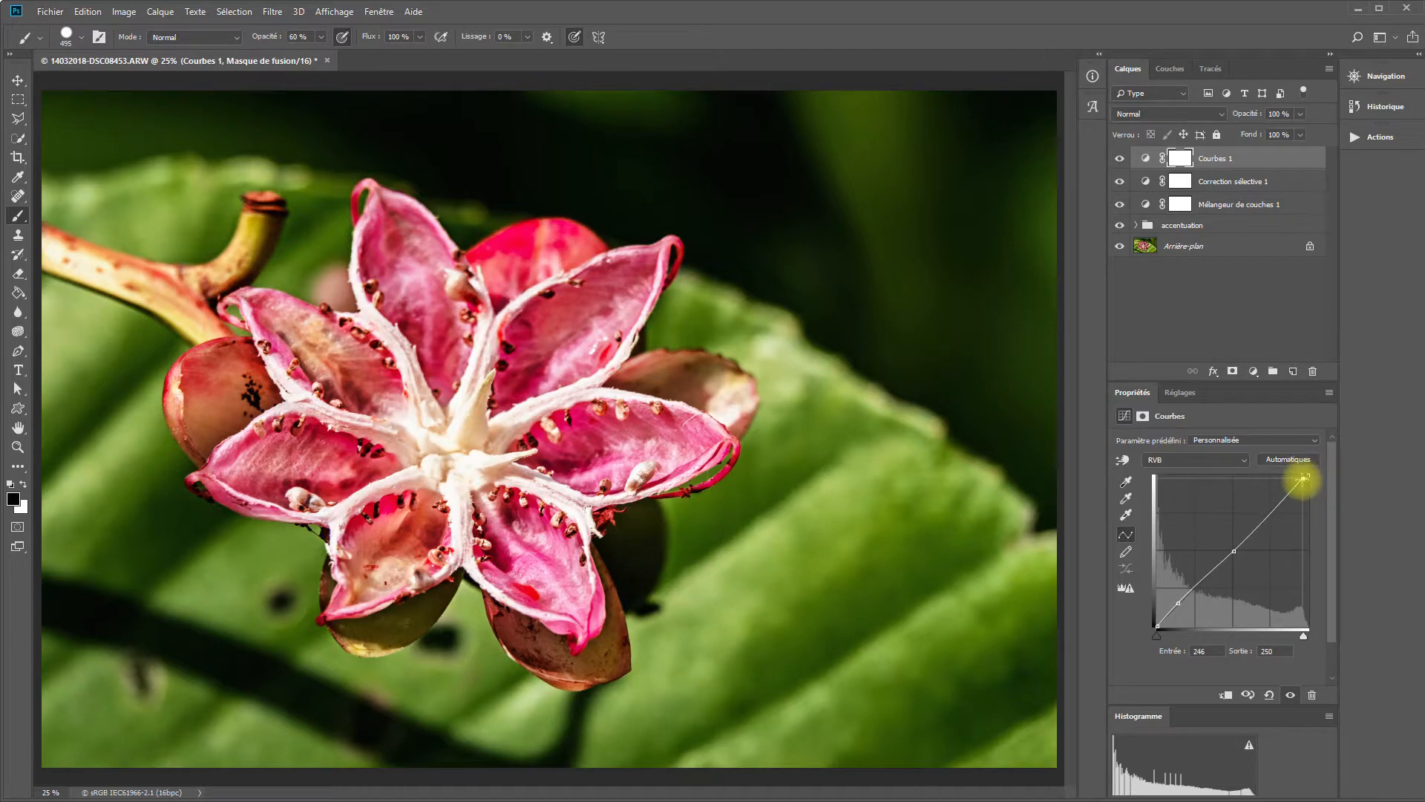
drag(1304, 483, 1314, 488)
drag(390, 432, 382, 465)
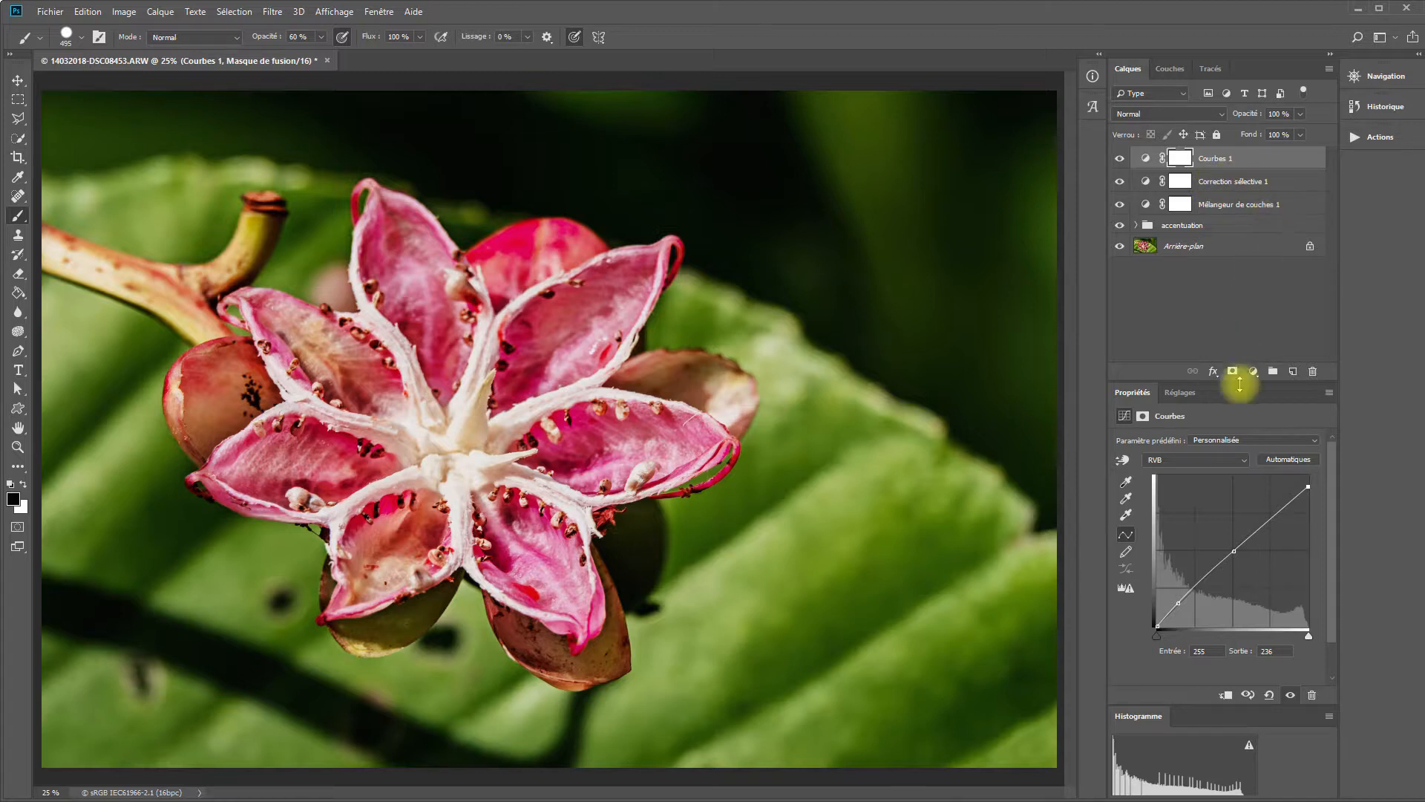
Stamp all visible layers into a new layer above the Curves layer and desaturate it
click(1240, 165)
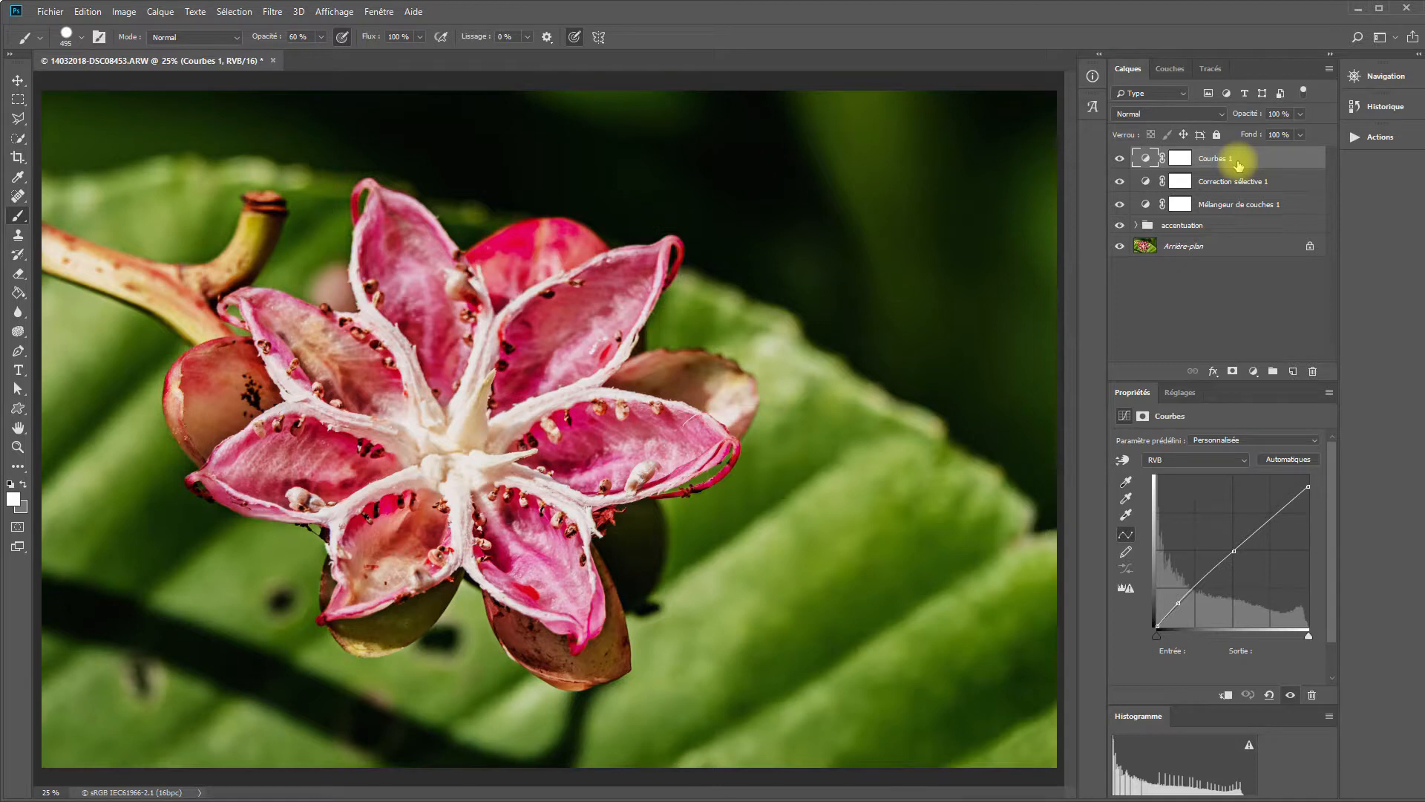
key(ctrl+alt+shift+e)
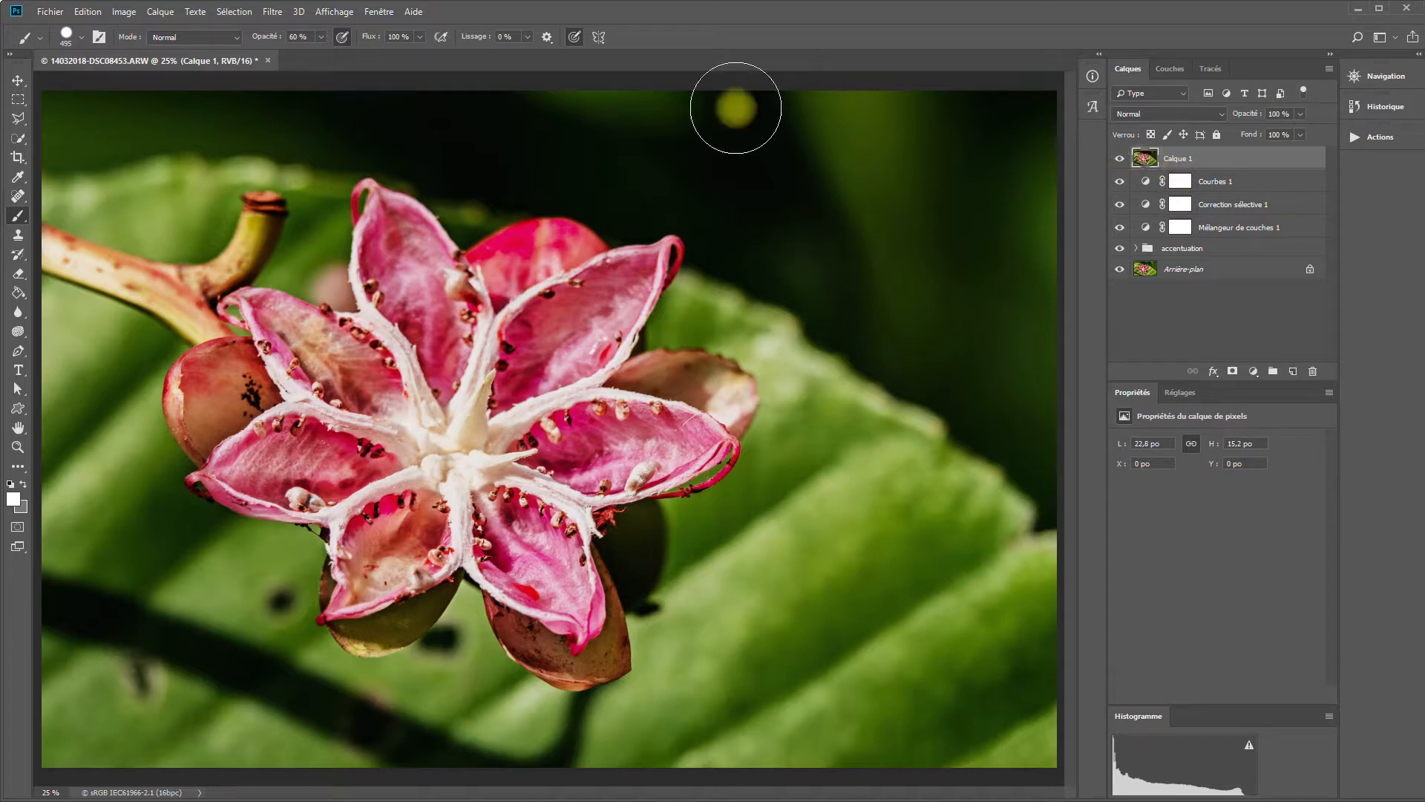
click(120, 13)
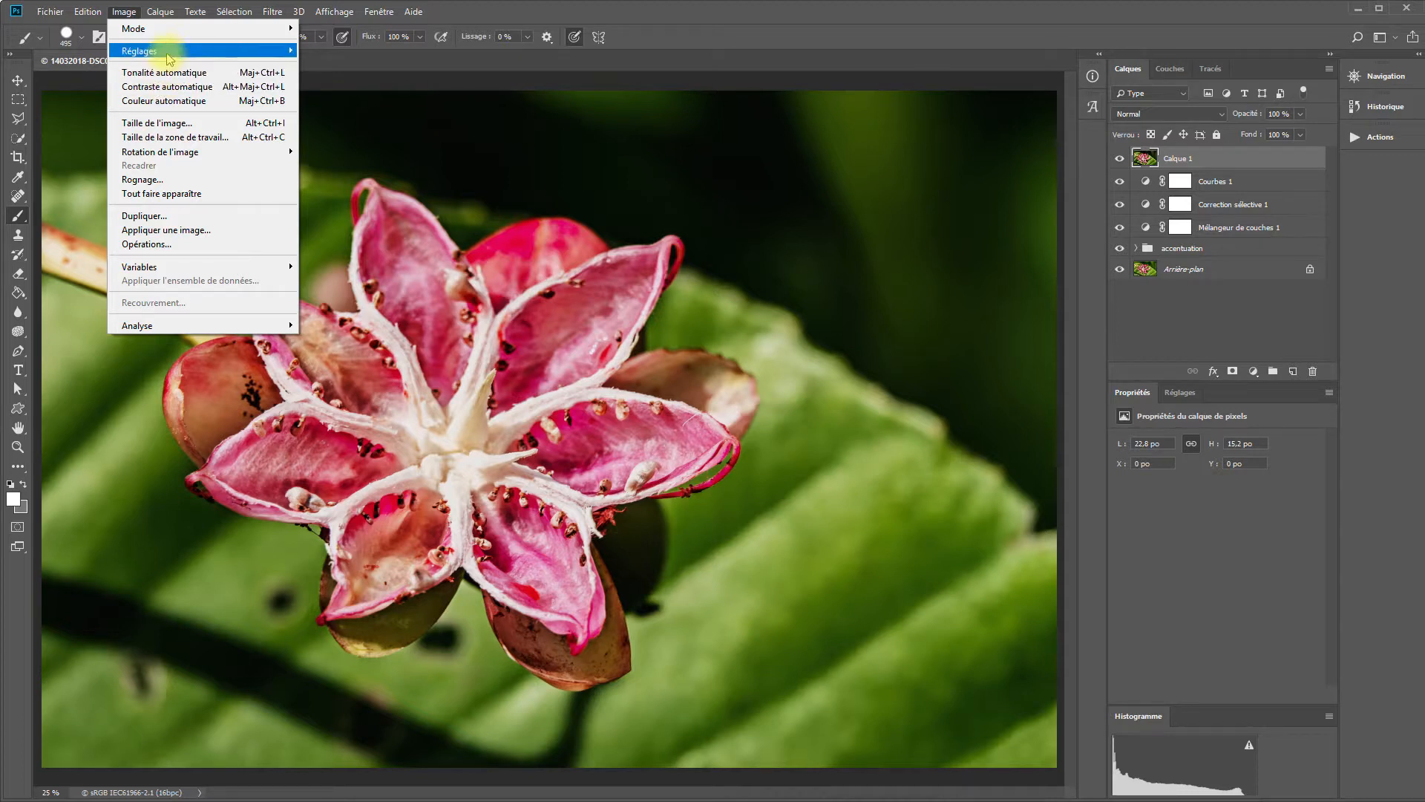
mouse_move(167, 55)
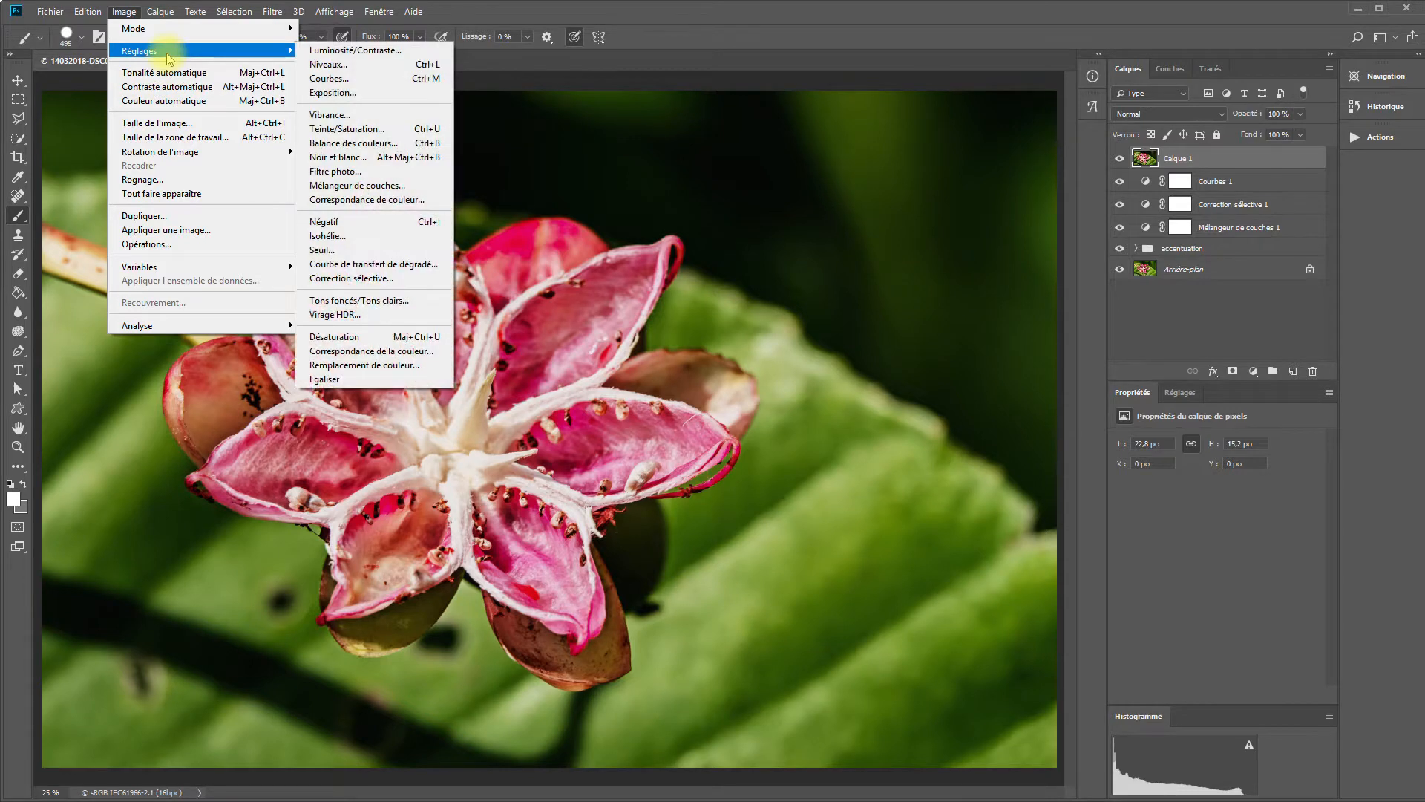
click(378, 337)
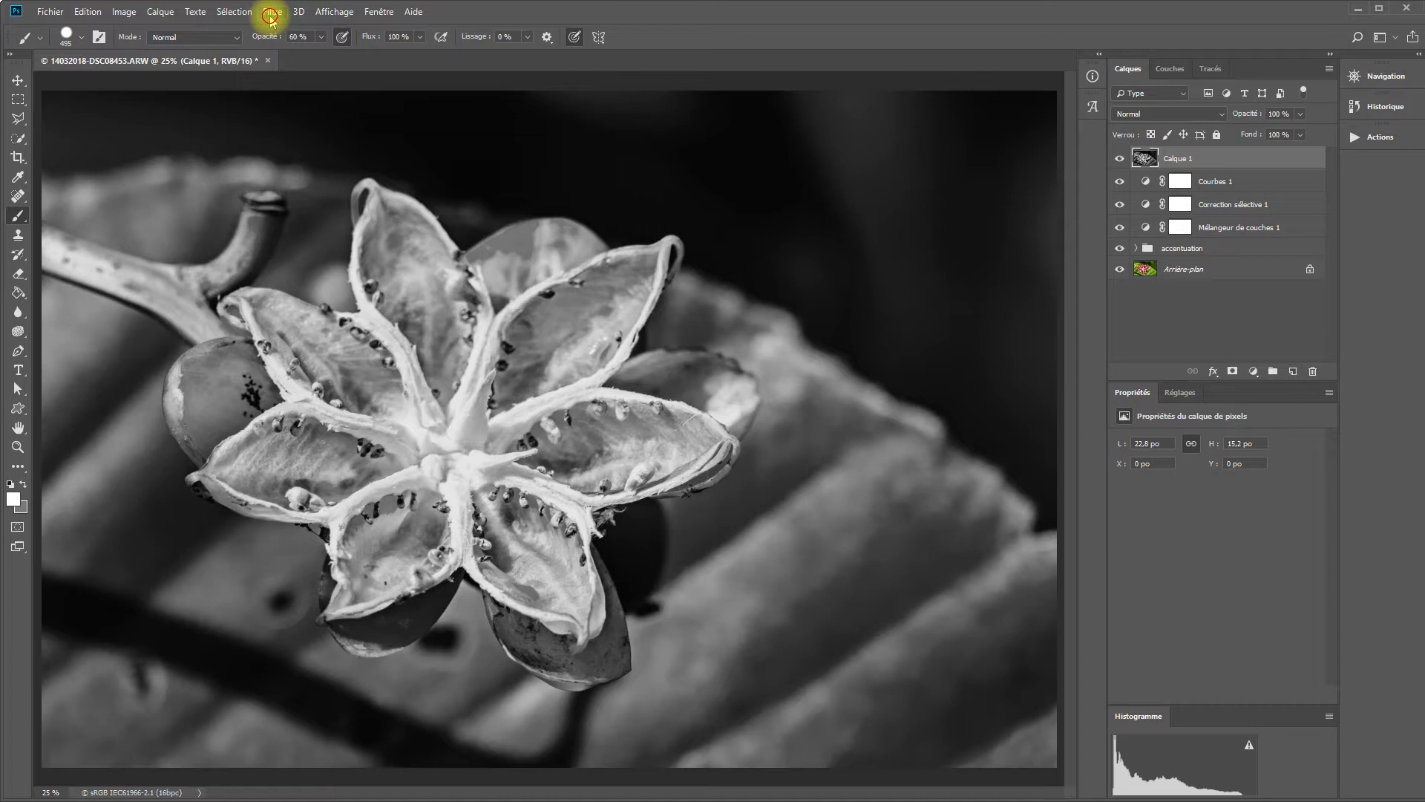
Apply the High Pass filter (Passe-haut) to the desaturated layer with a very small radius and set its blend mode to Lumière vive
click(272, 13)
mouse_move(312, 306)
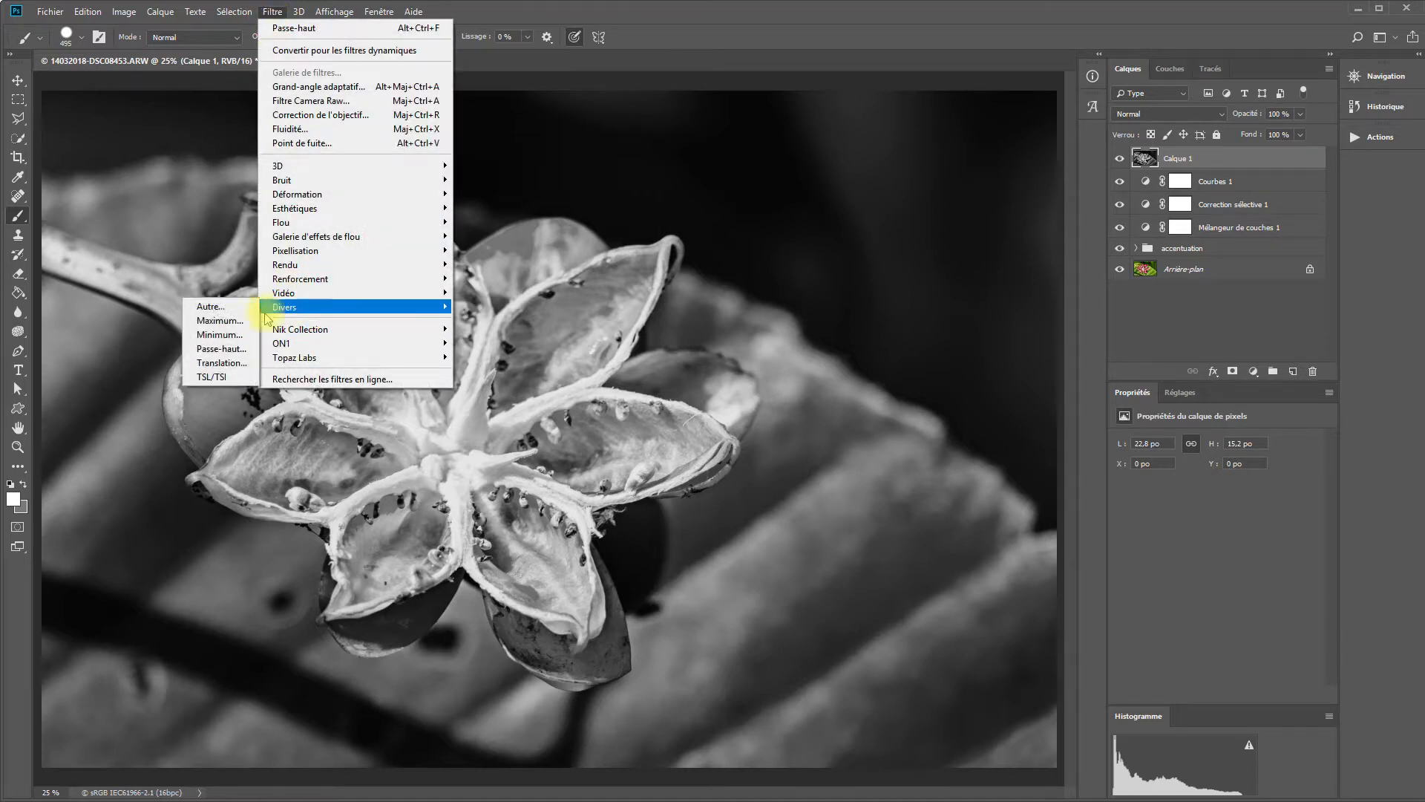
click(210, 350)
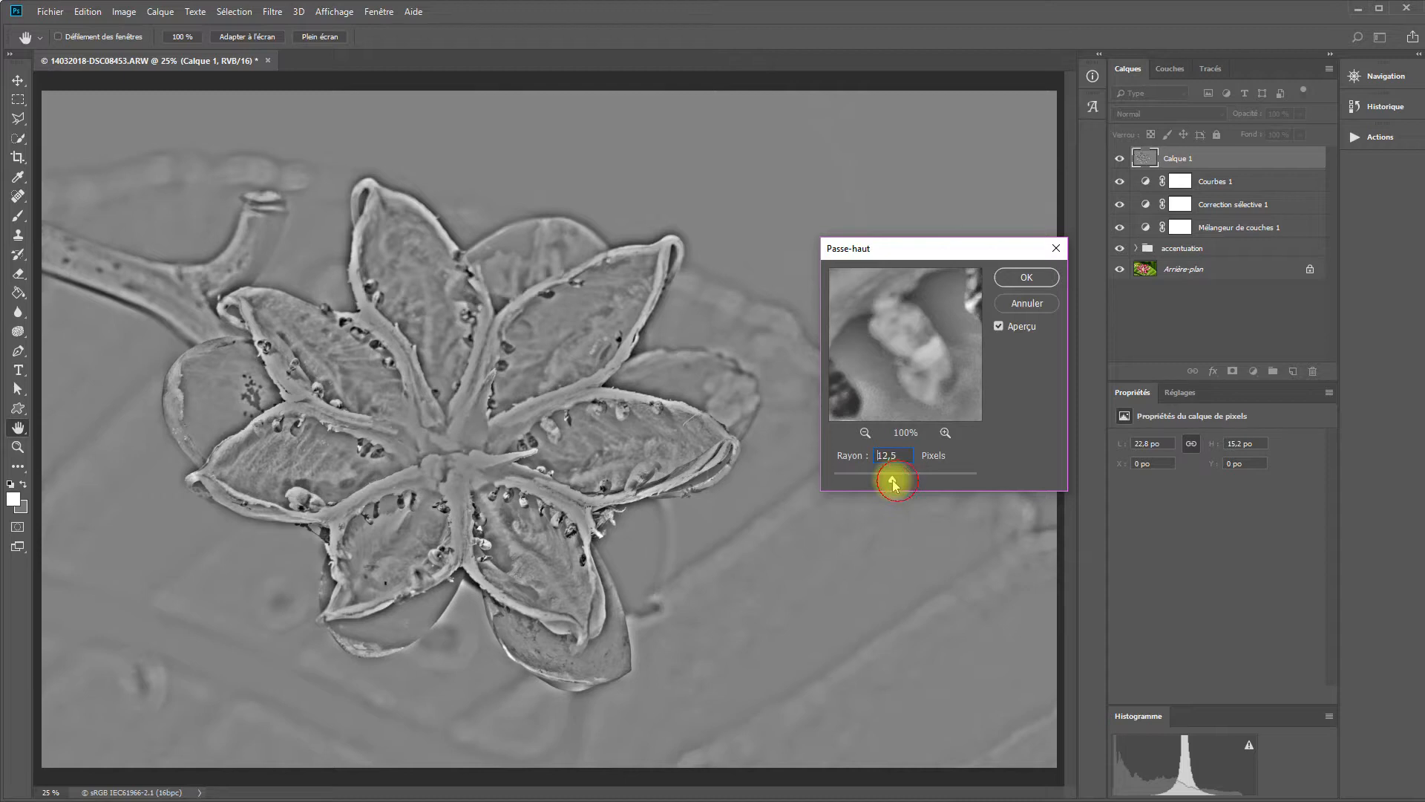
drag(893, 485, 856, 484)
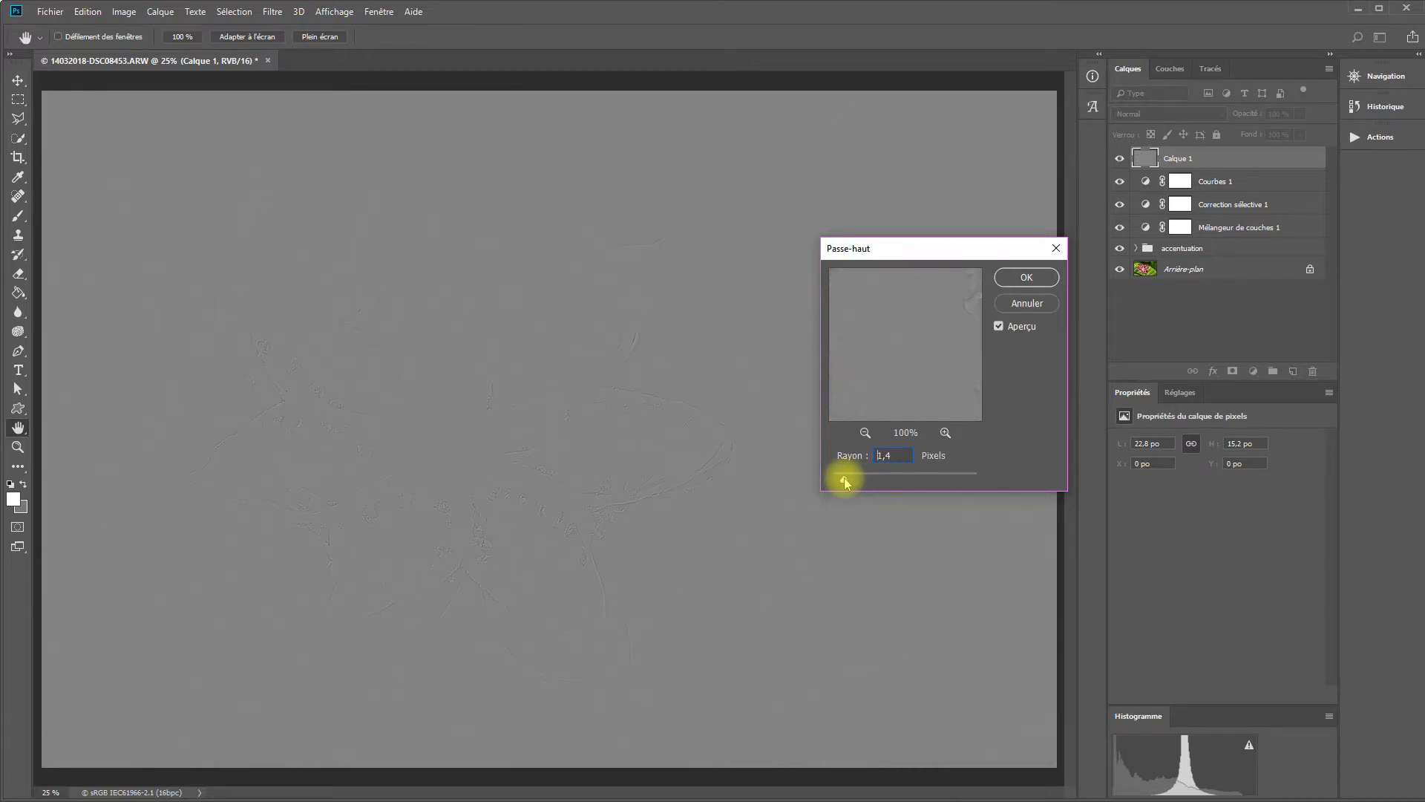
click(1028, 280)
key(b)
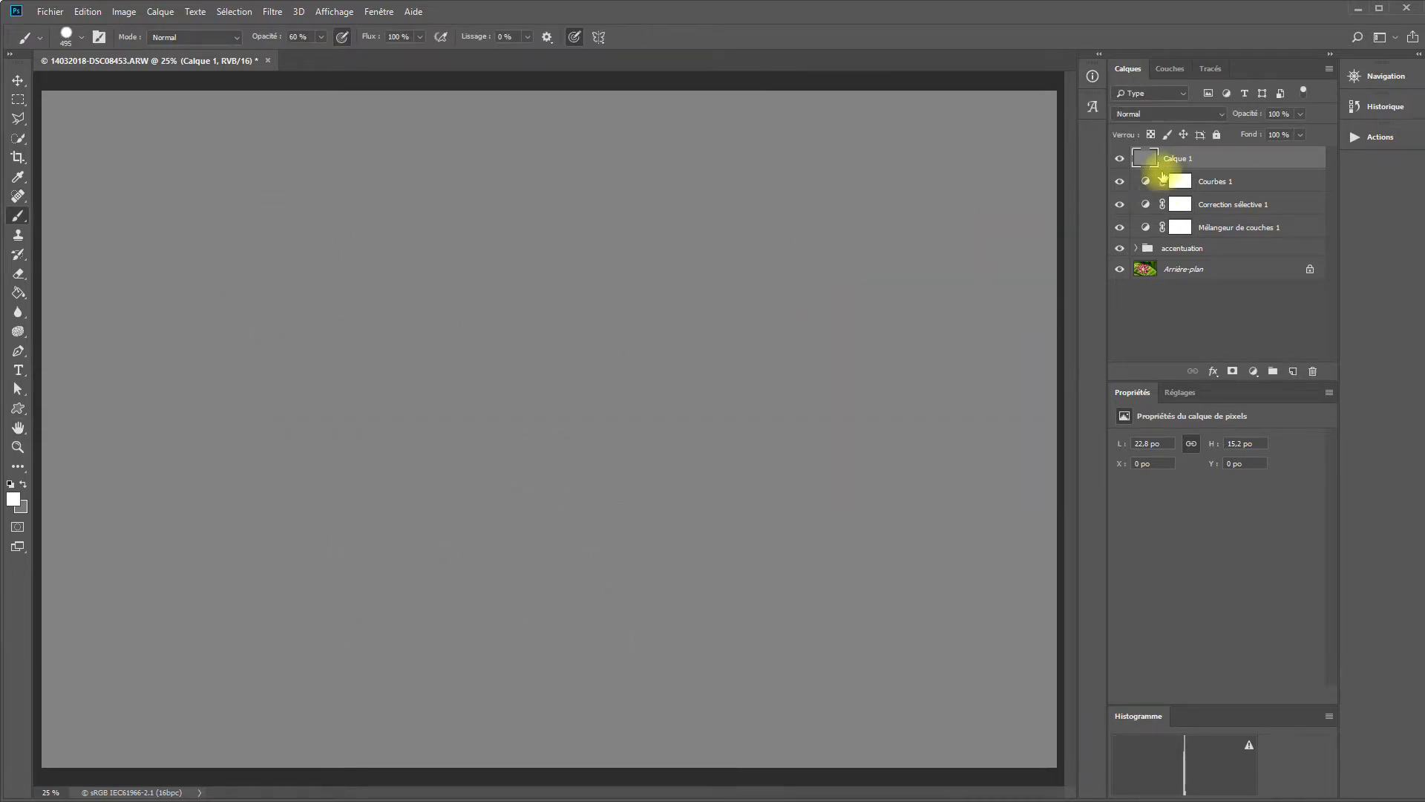
click(1175, 113)
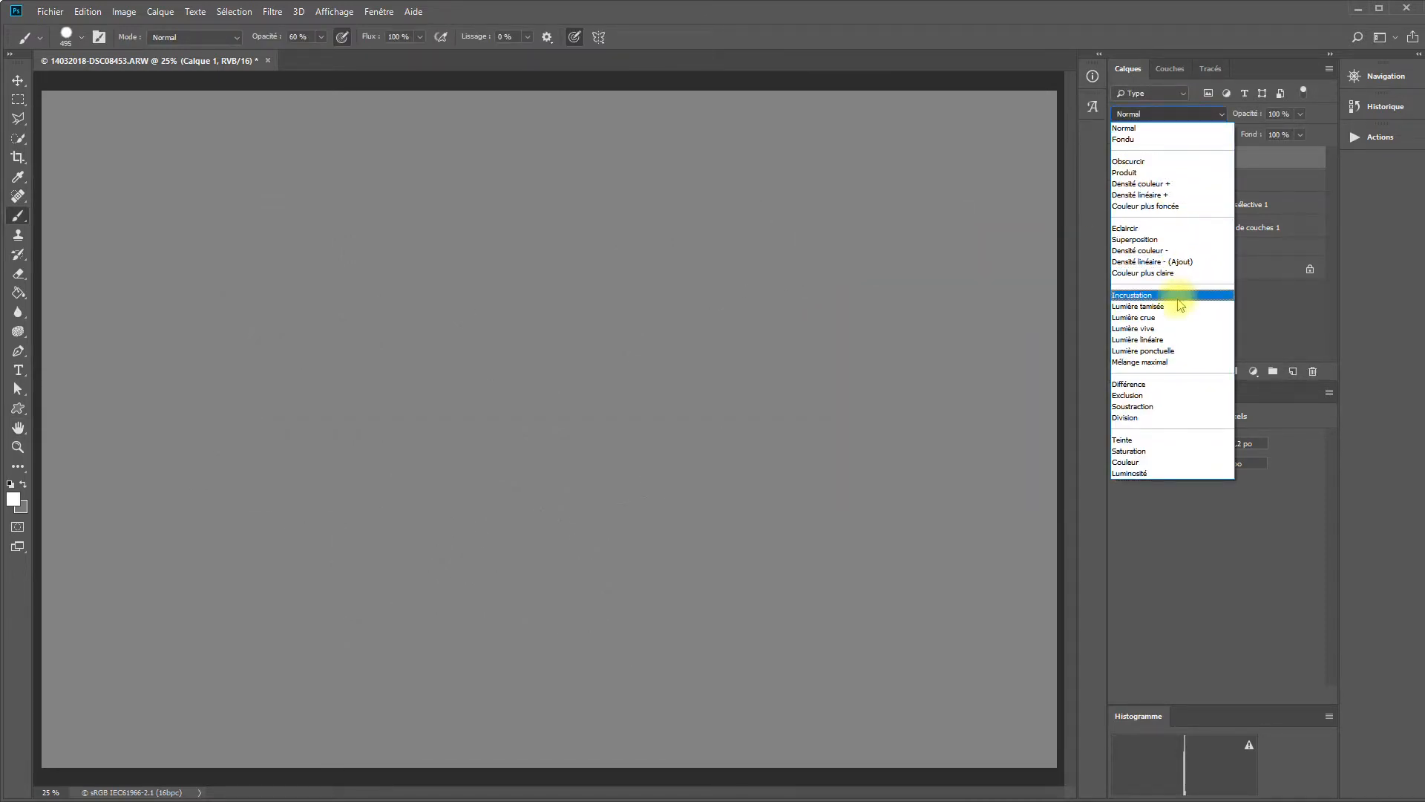
click(1177, 330)
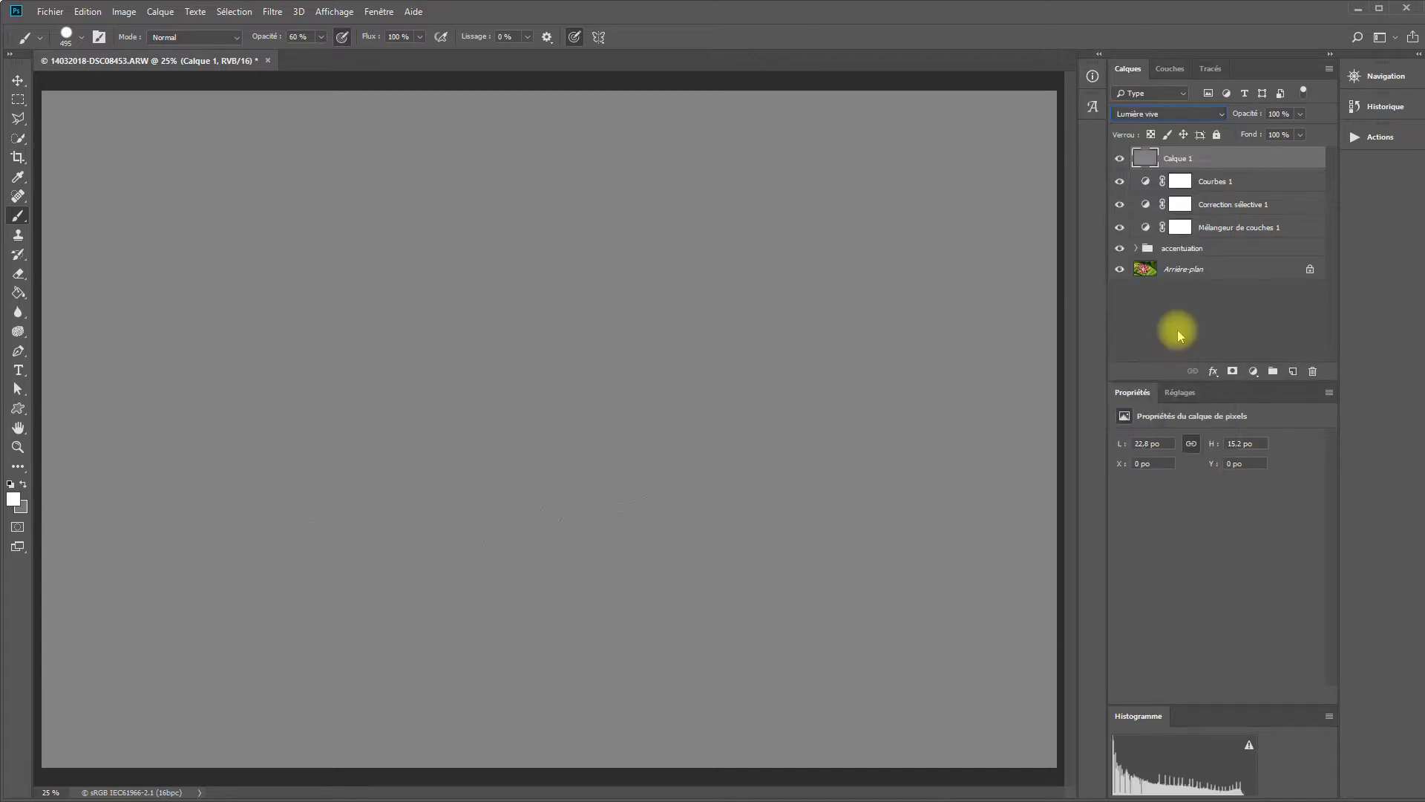
Compare the flower's centre at about 100% zoom with the Lumière vive high-pass layer hidden and shown
click(1121, 165)
click(1120, 166)
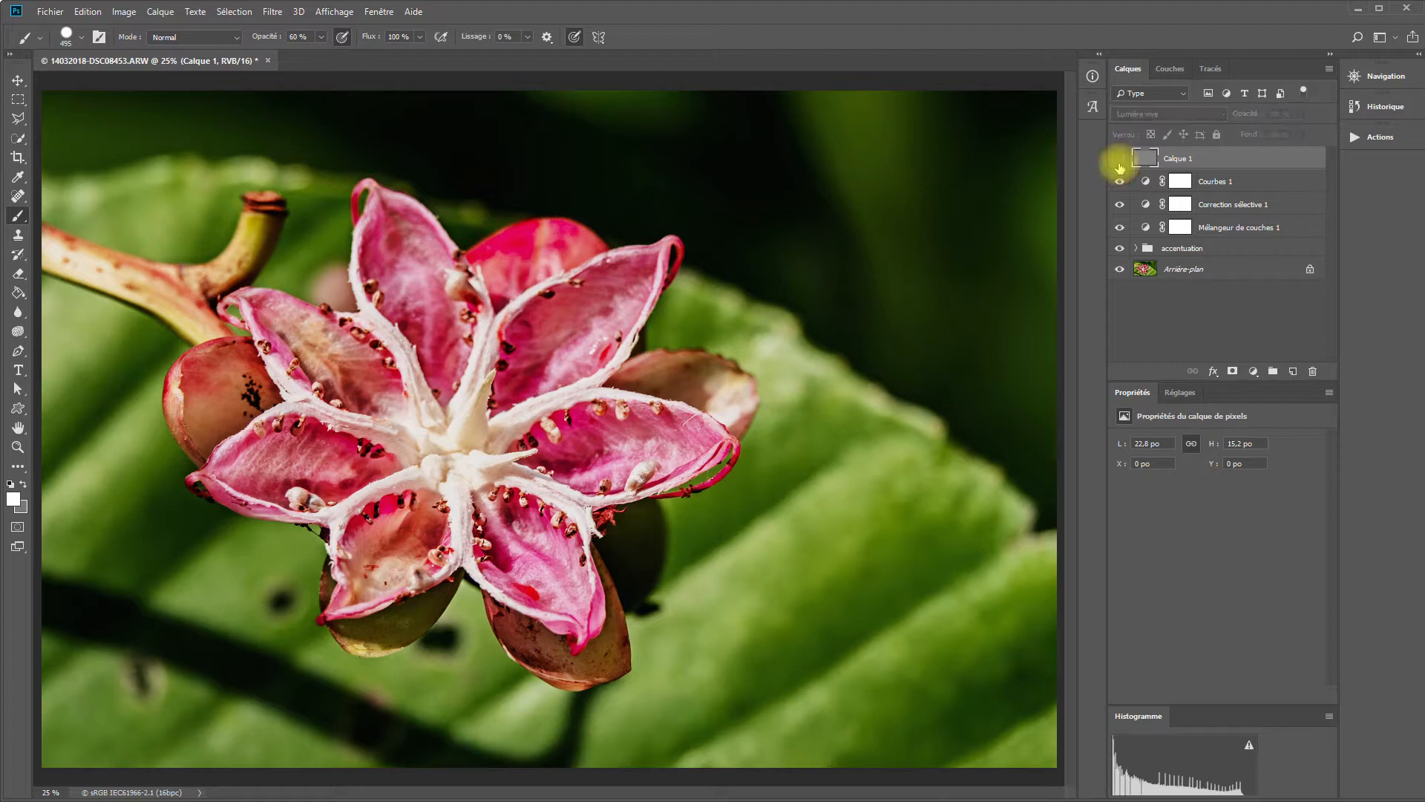
click(1119, 164)
scroll(423, 389, up, 4)
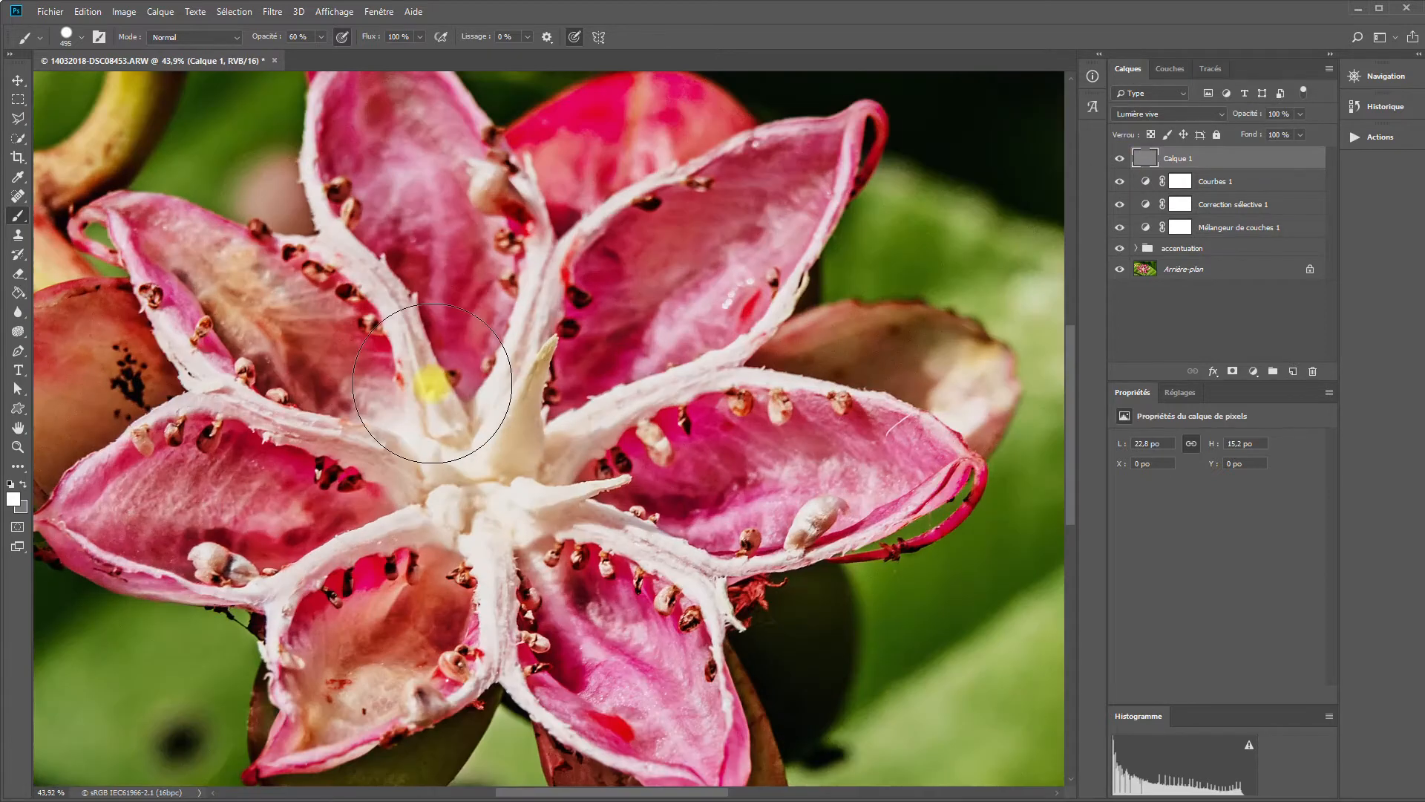
scroll(476, 363, up, 3)
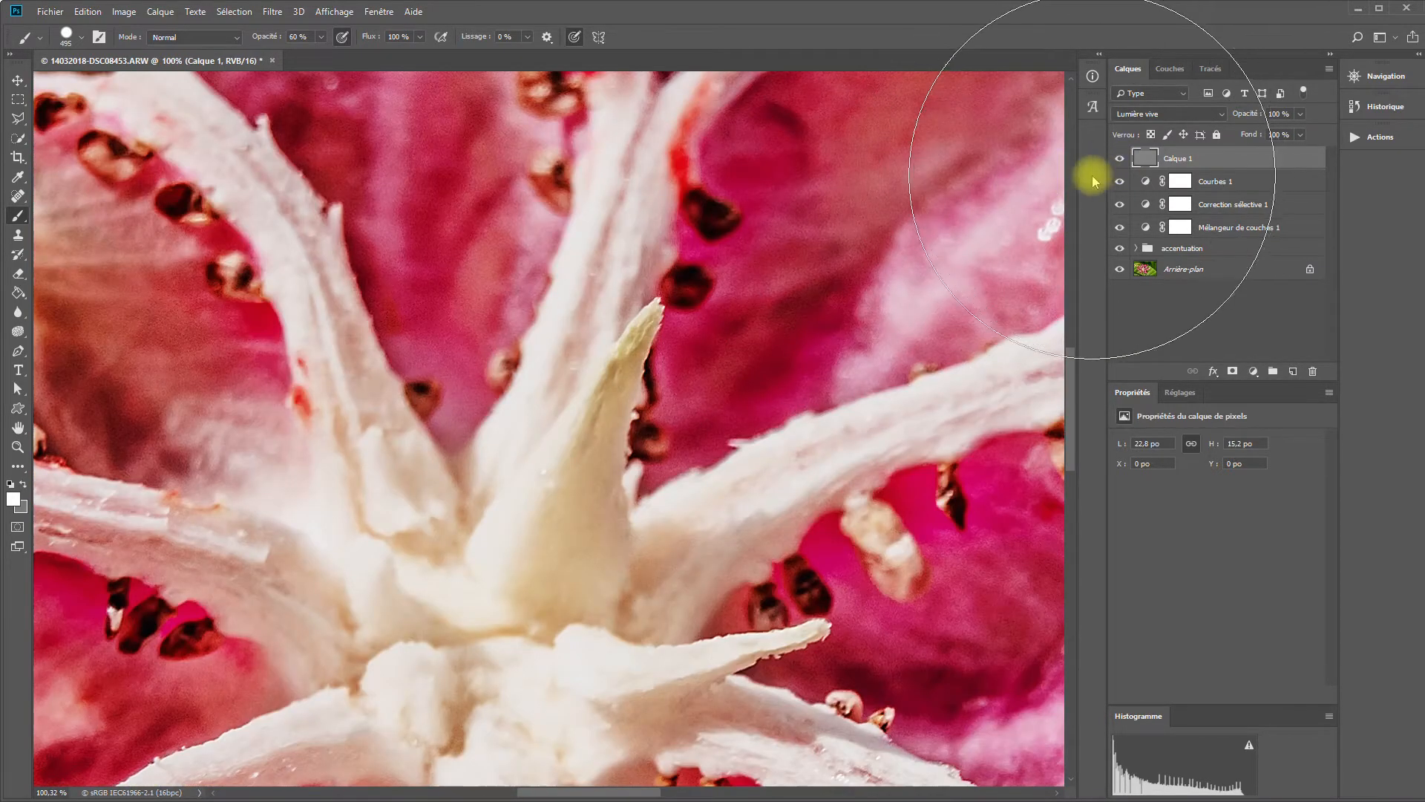
click(1120, 165)
click(1120, 165)
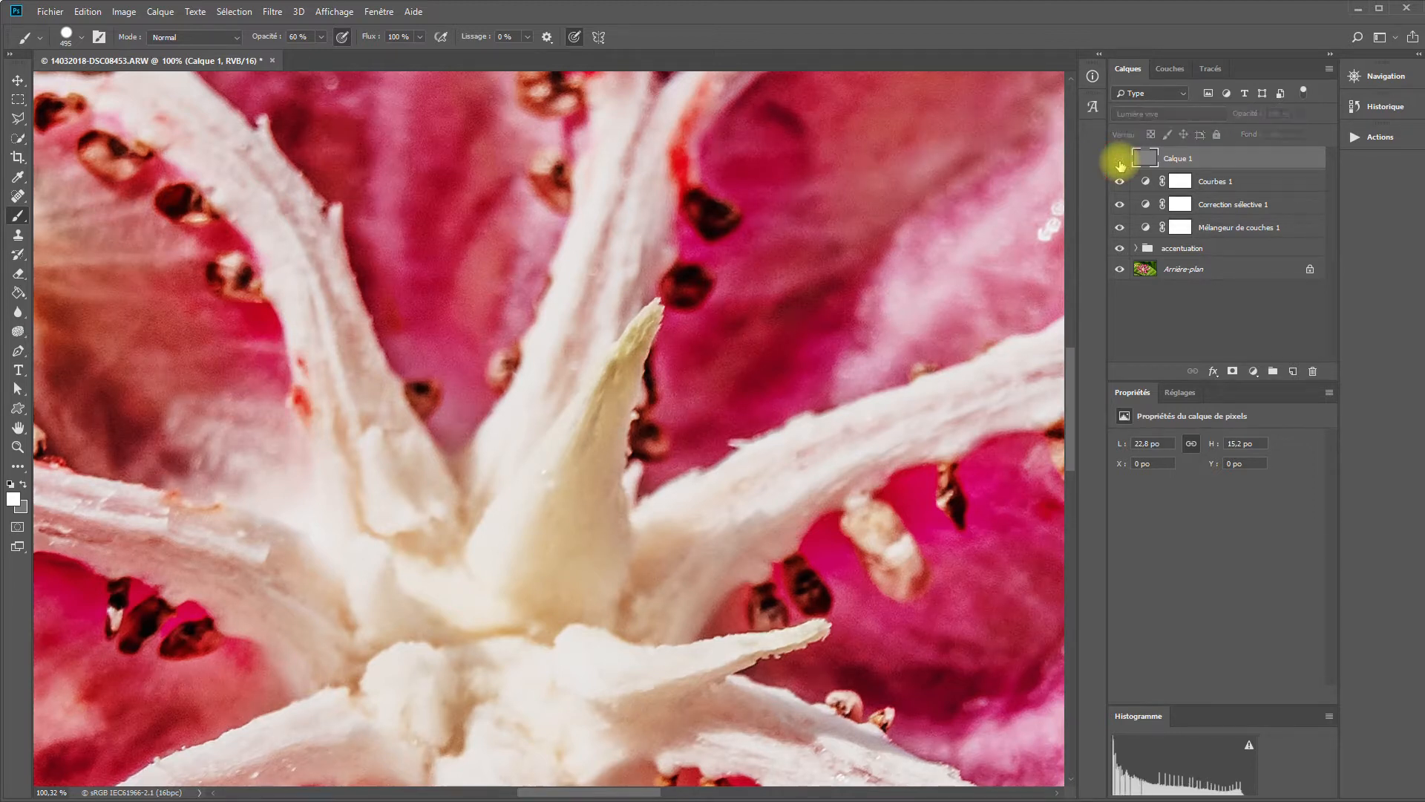
click(1120, 165)
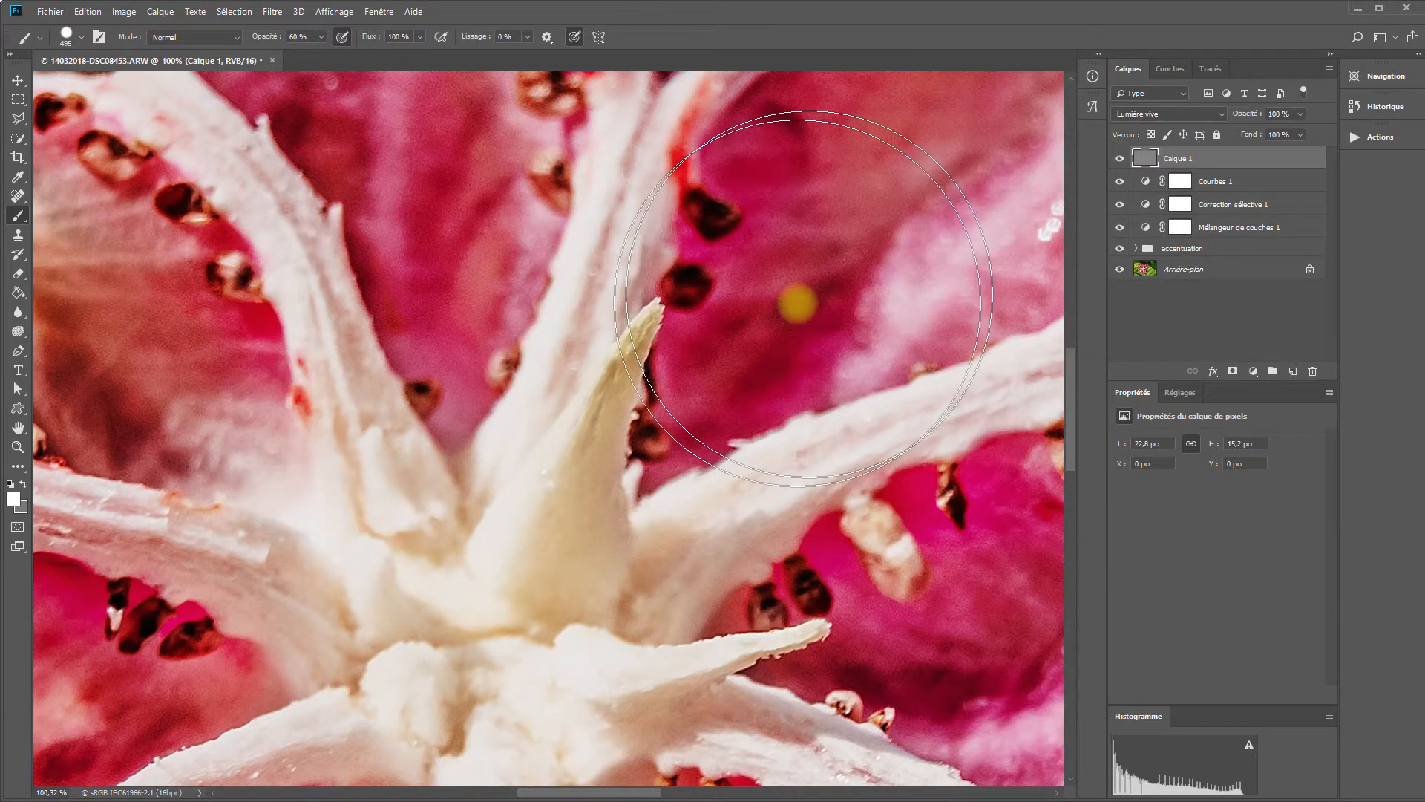
click(1121, 157)
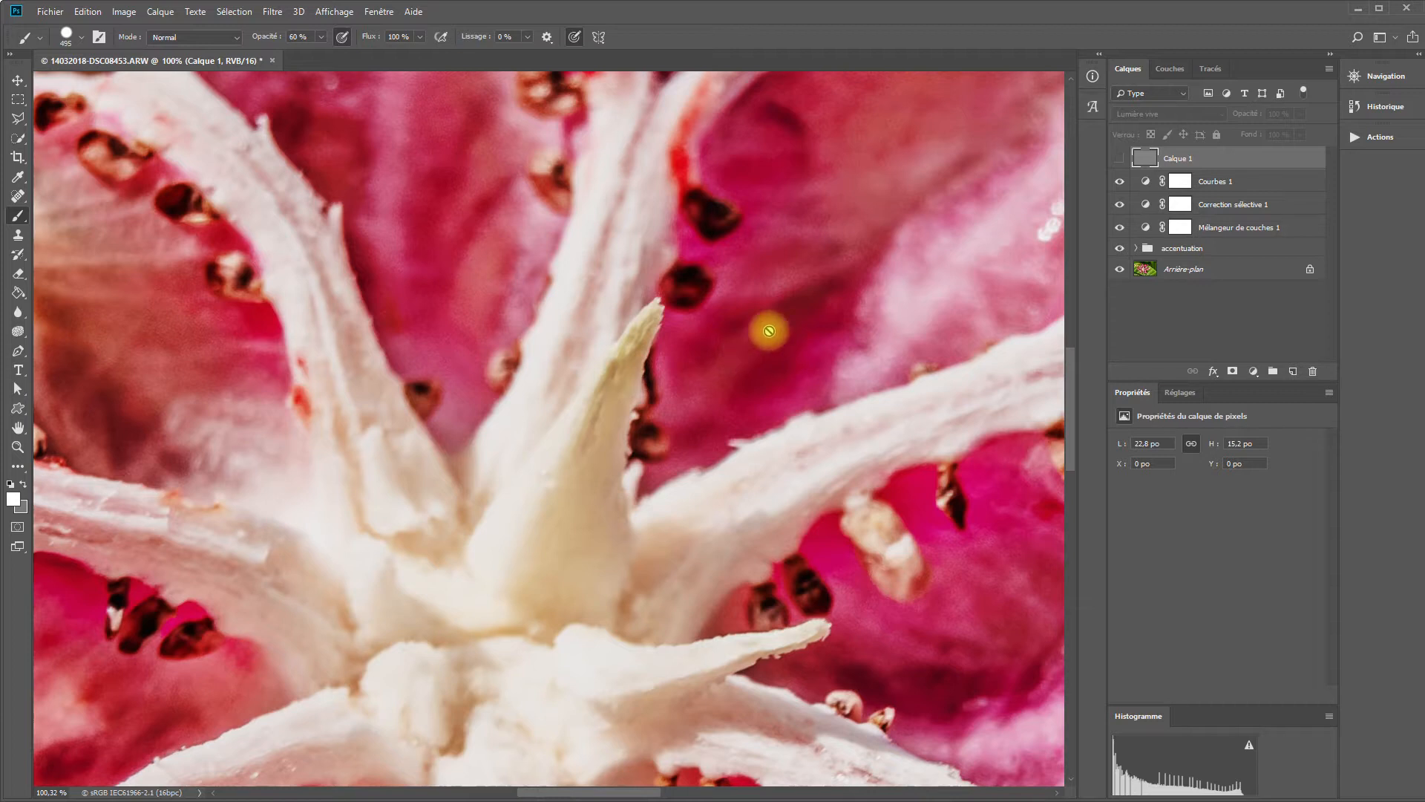
click(1119, 159)
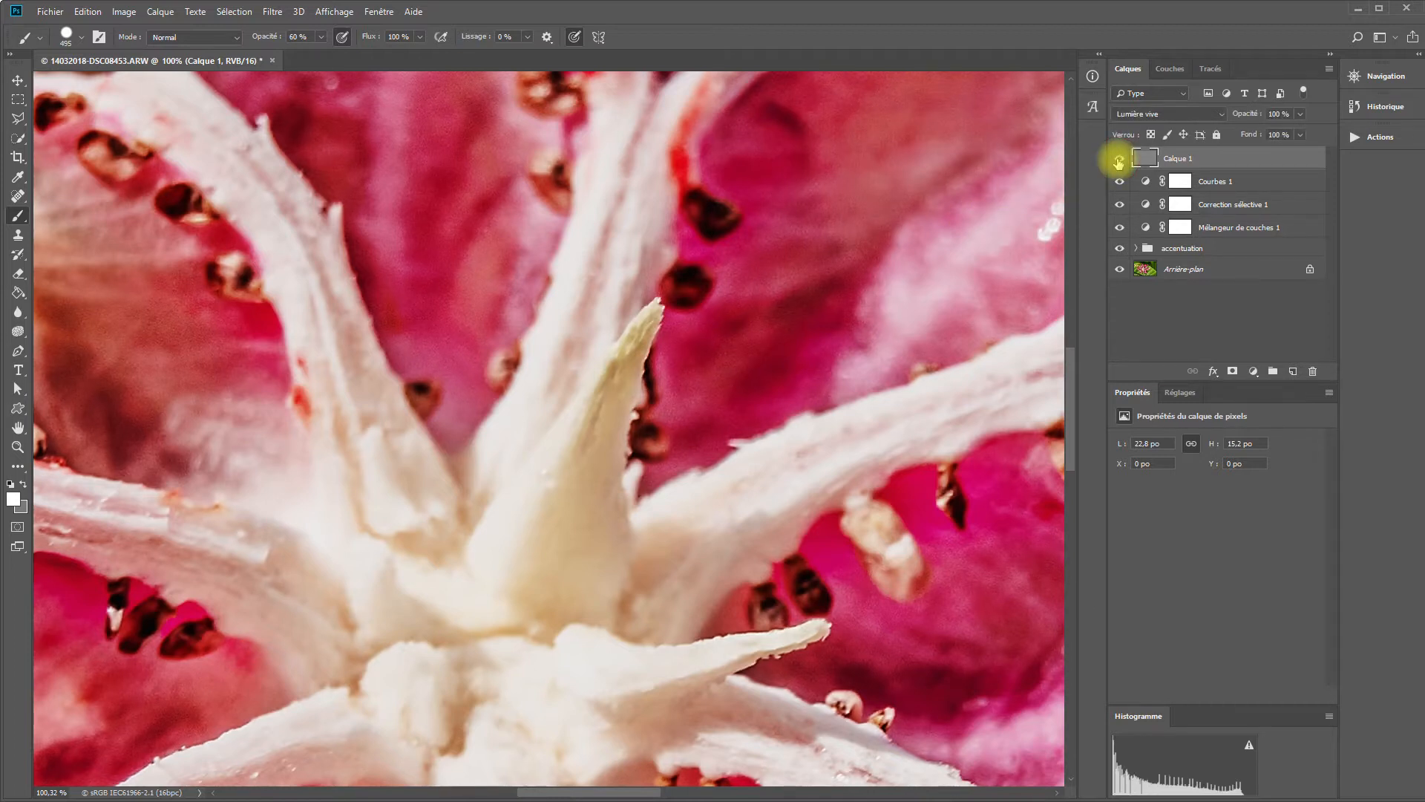
click(1119, 160)
Group the high-pass layer, the three adjustment layers and the accentuation group together above the background
scroll(882, 256, down, 5)
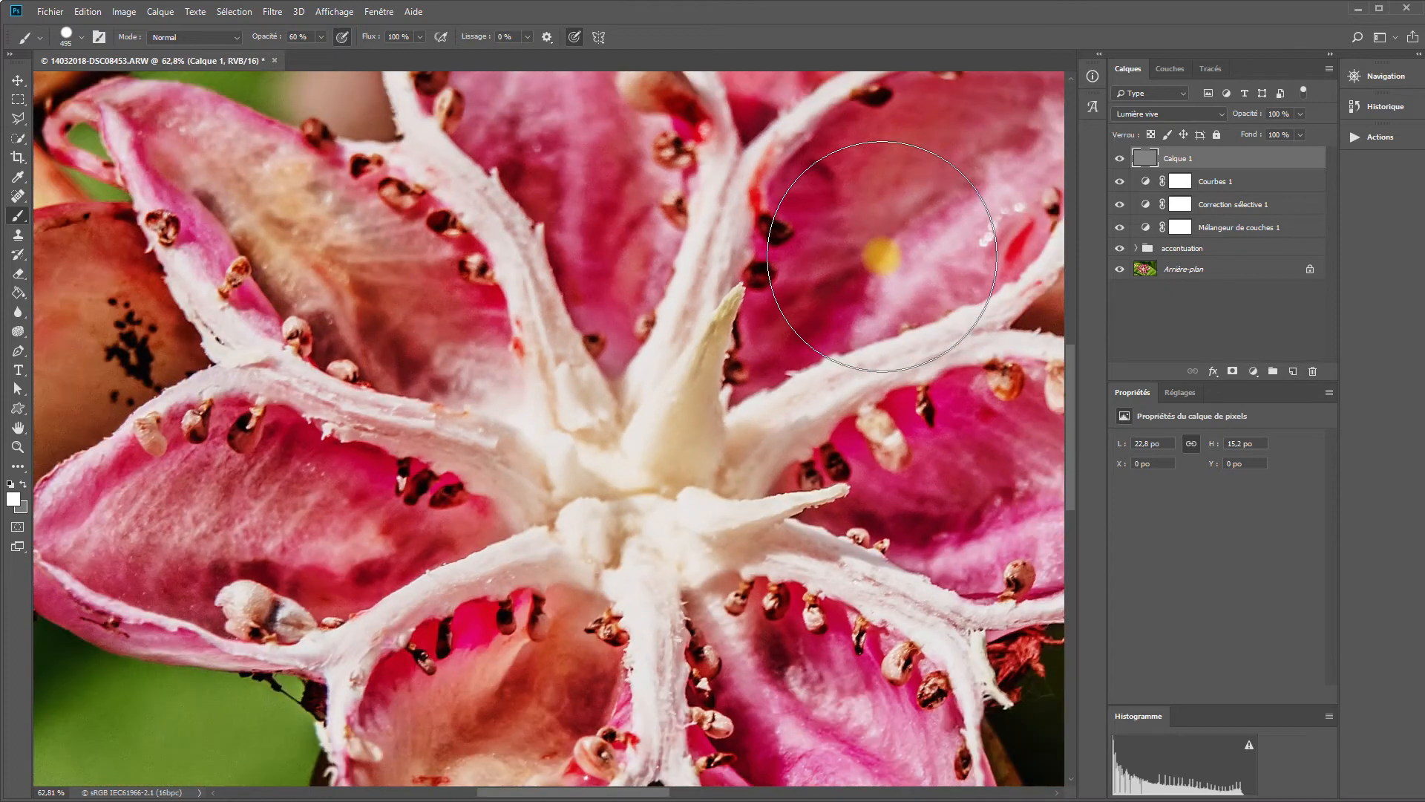
scroll(882, 256, down, 3)
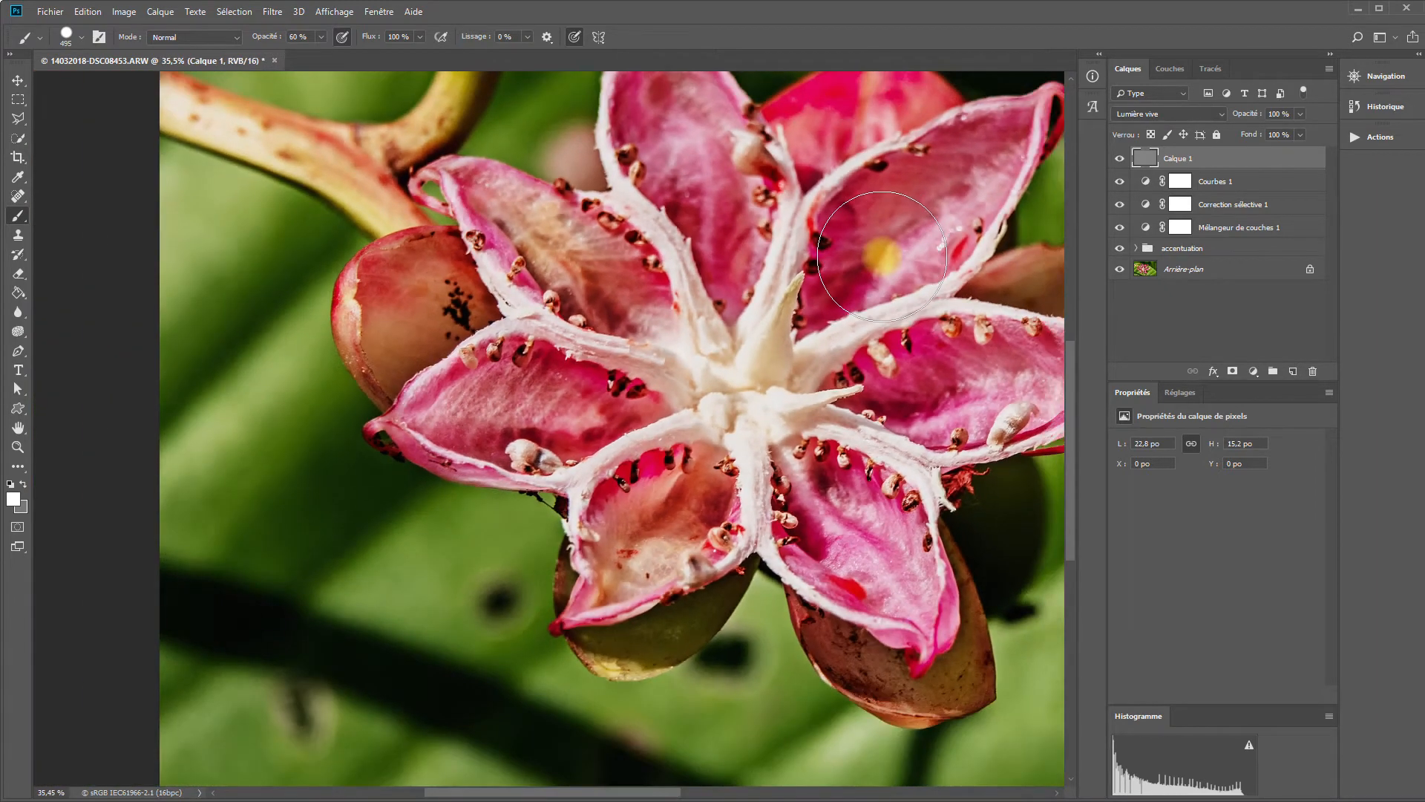
scroll(882, 256, down, 2)
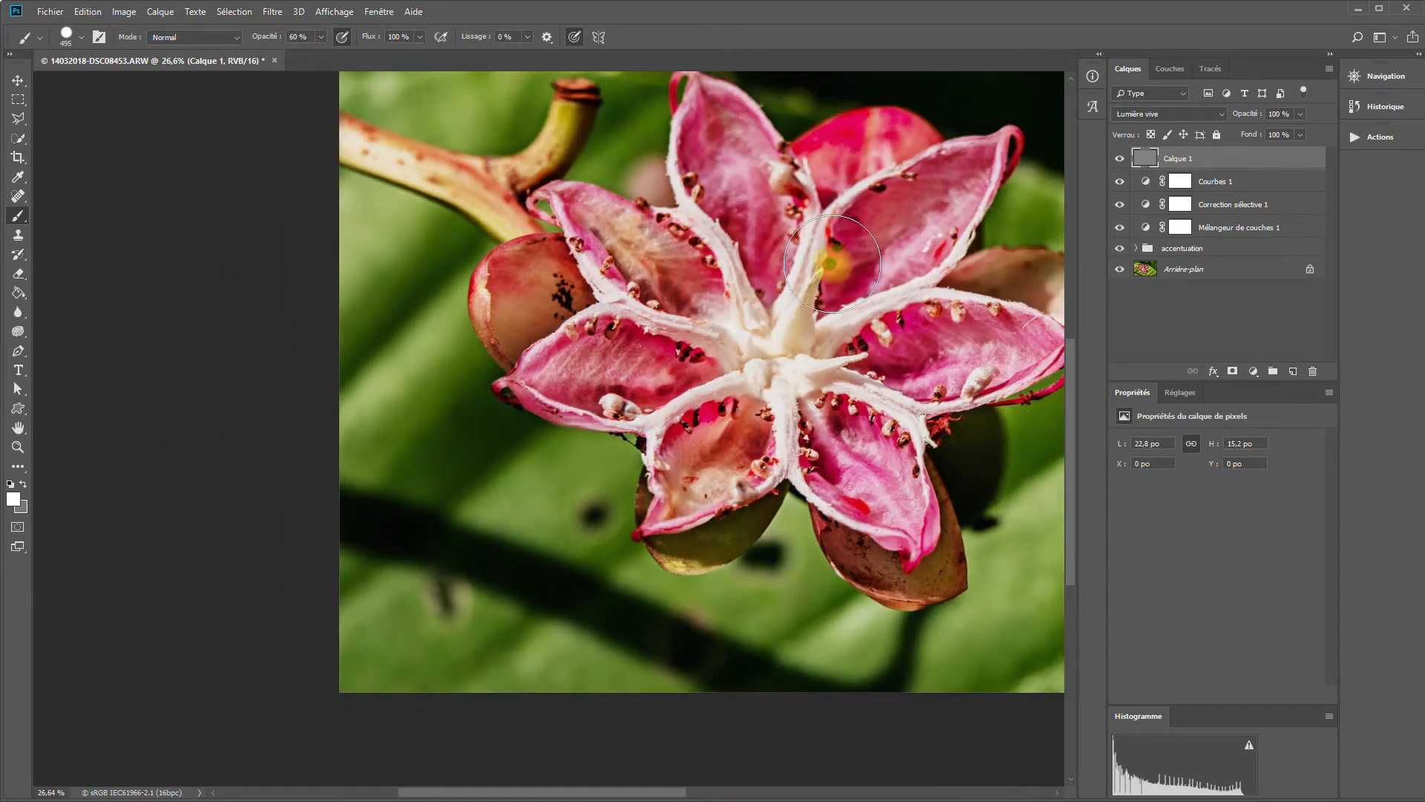
key(space)
drag(832, 263, 539, 296)
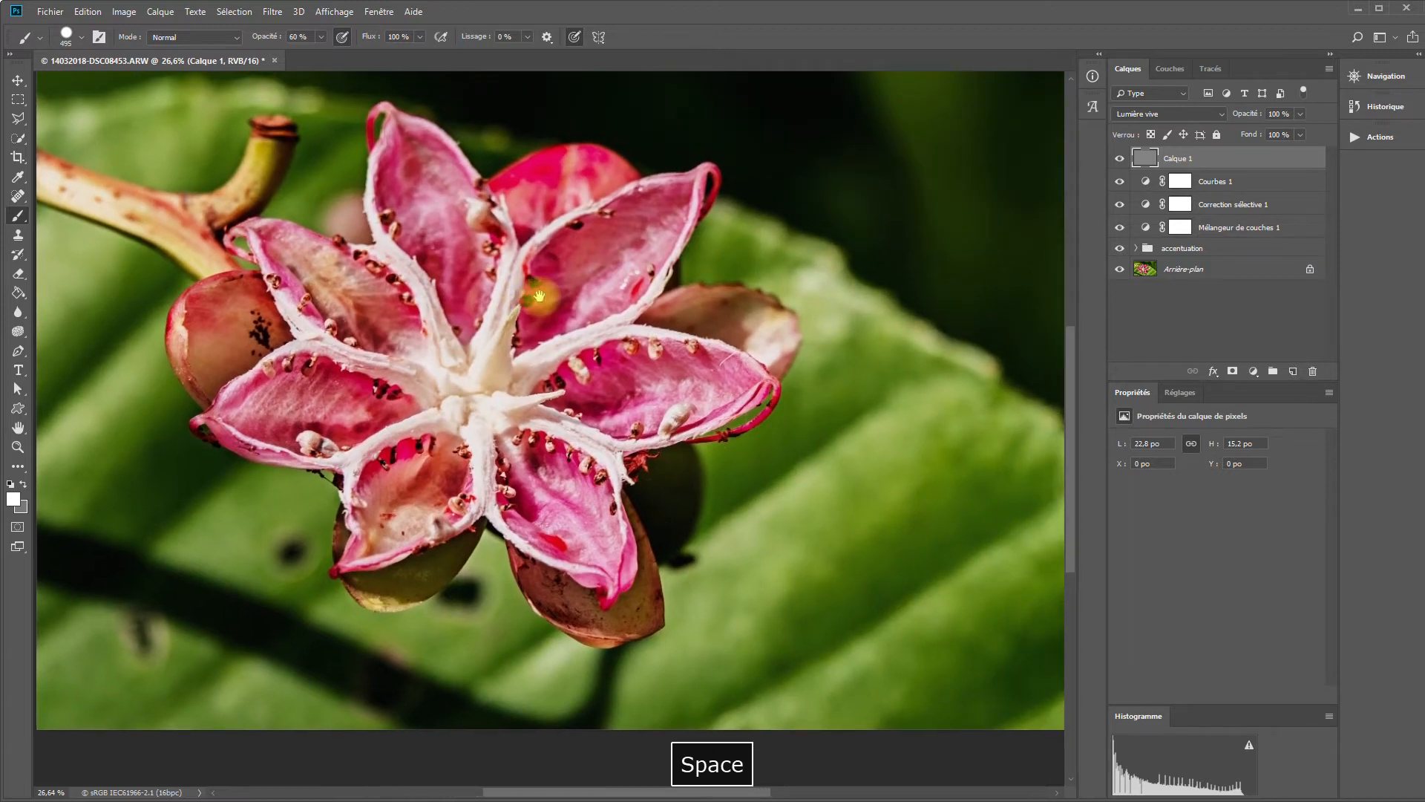
shift+click(1234, 257)
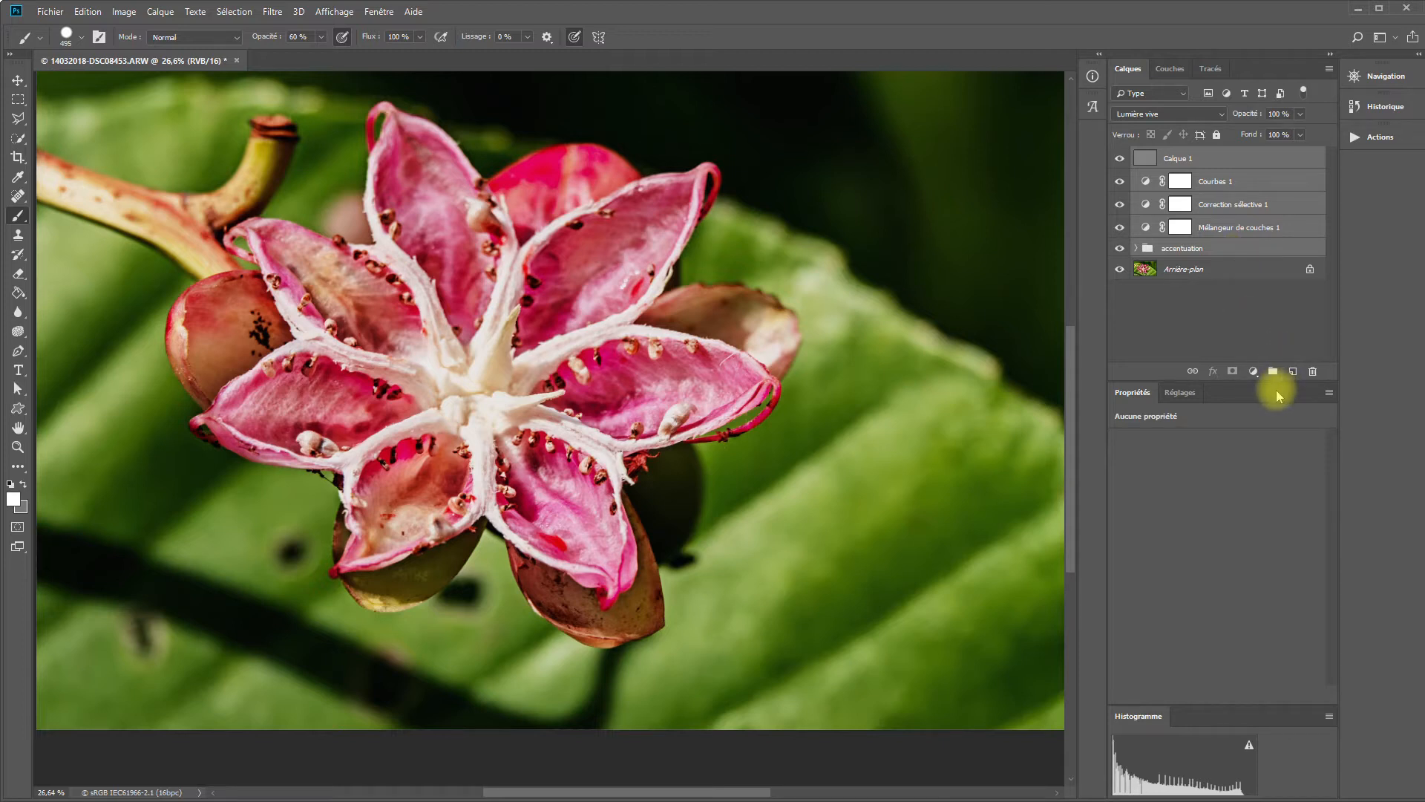
click(1272, 371)
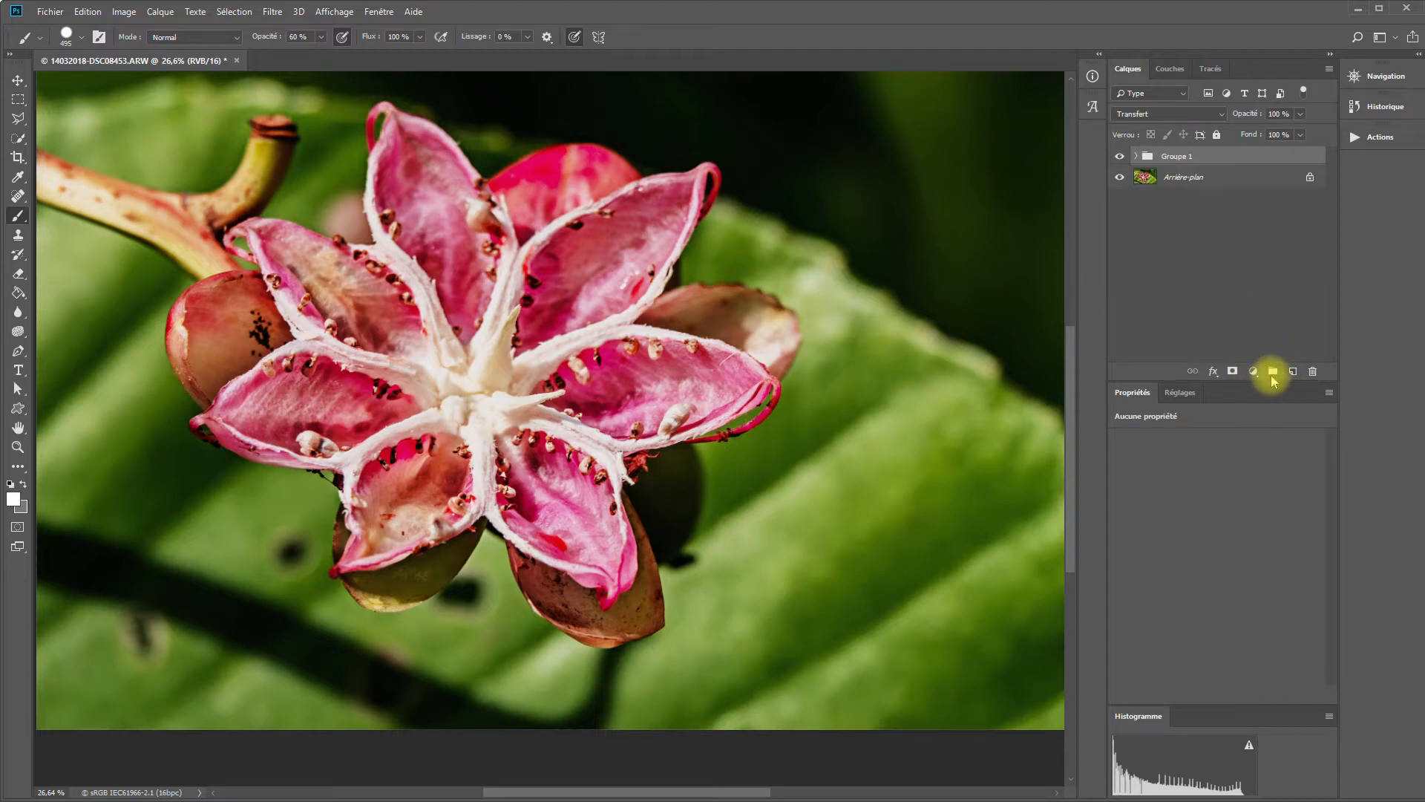
Compare the whole photo before and after the edits by toggling the visibility of the new group, leaving it shown
key(ctrl+minus)
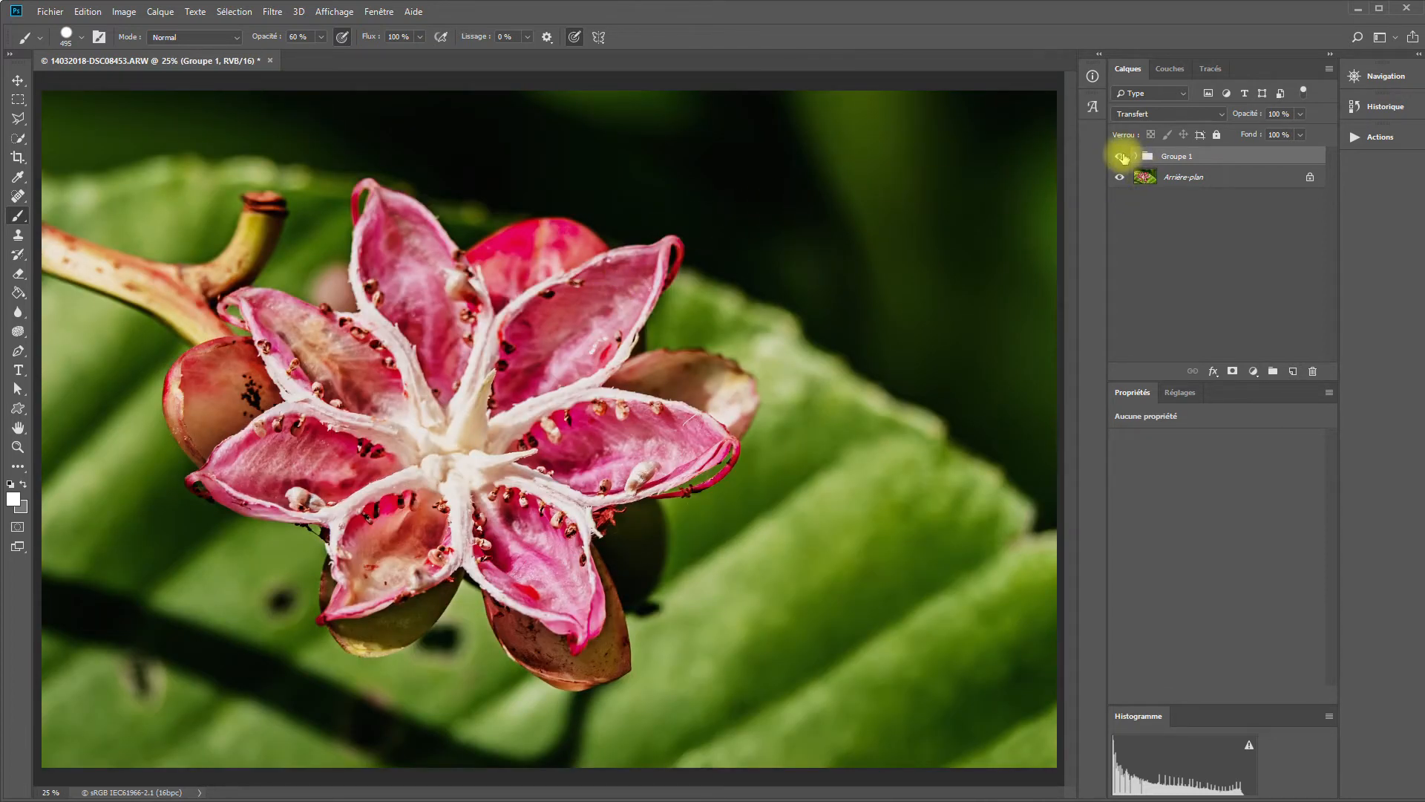
click(1121, 156)
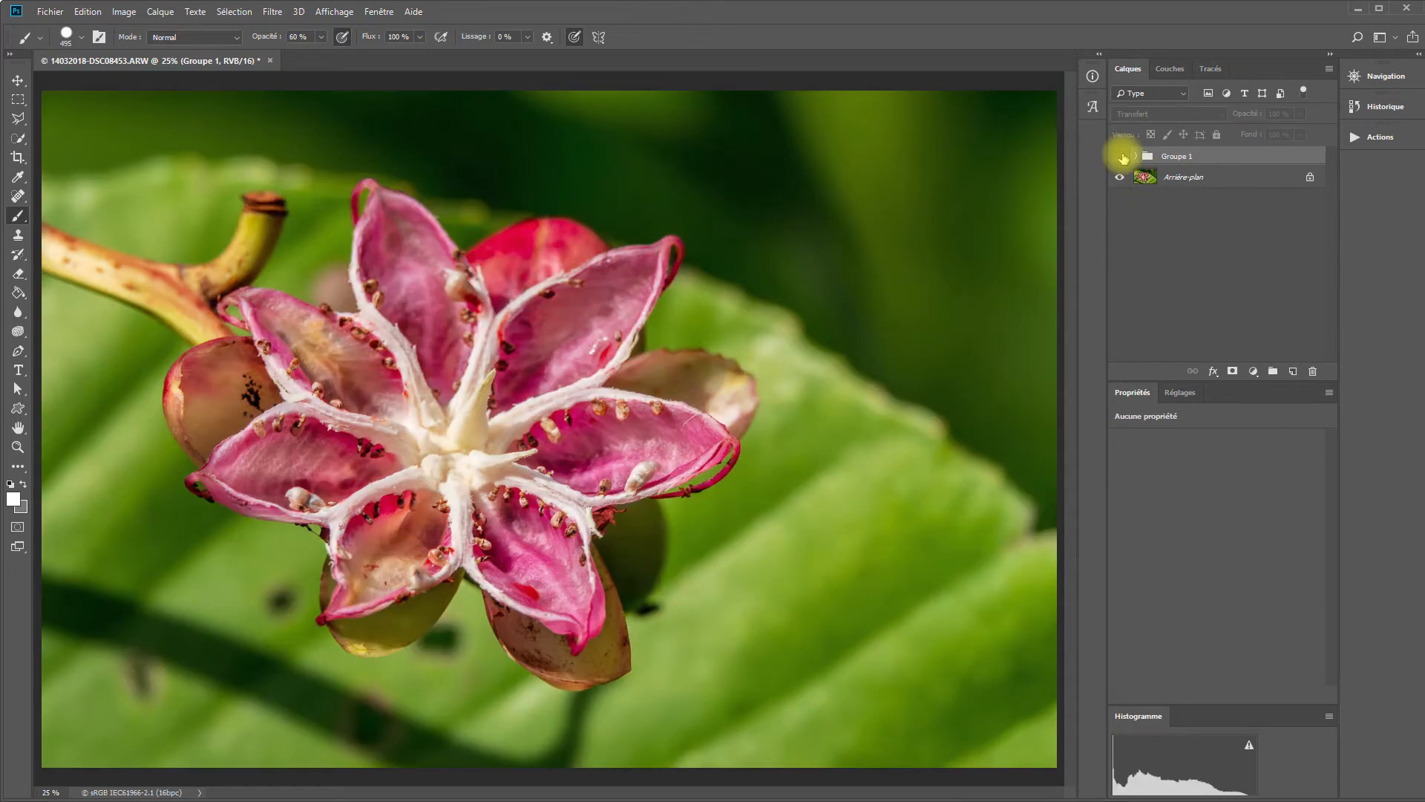
click(1121, 157)
click(1121, 157)
click(1121, 157)
click(1121, 157)
click(1122, 156)
click(1122, 156)
click(1121, 157)
click(1120, 157)
click(1117, 158)
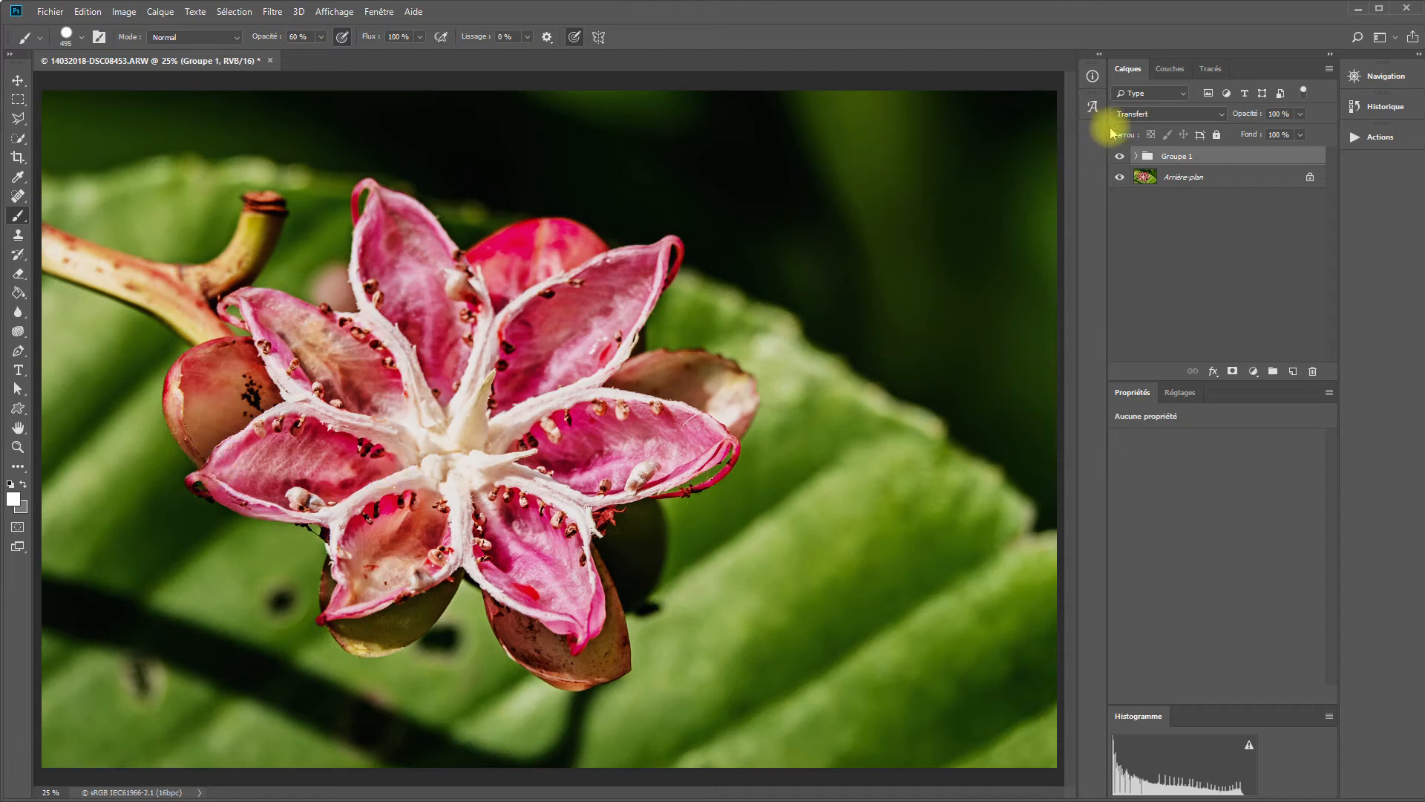
click(1120, 156)
click(1120, 157)
click(1120, 156)
click(1120, 157)
click(1120, 157)
click(1120, 156)
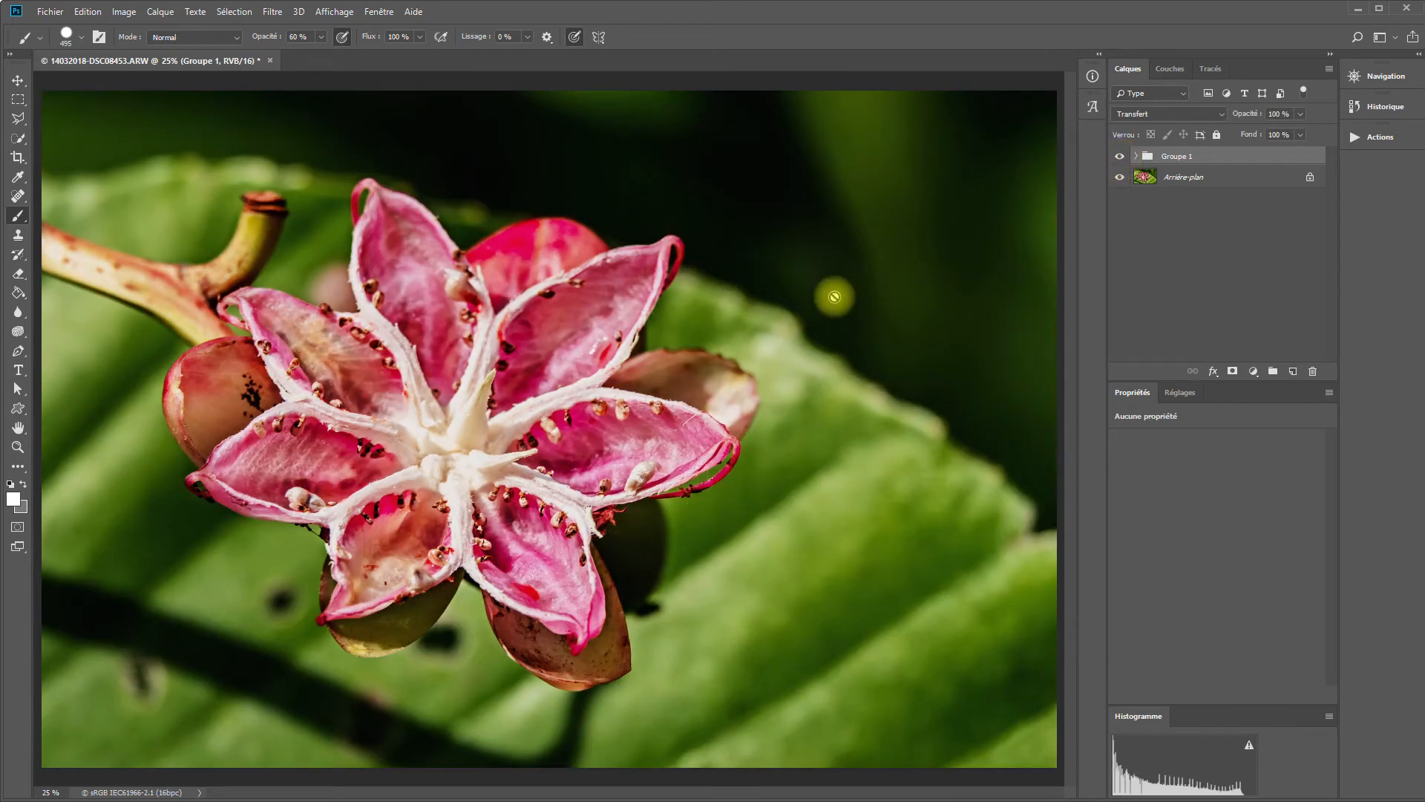